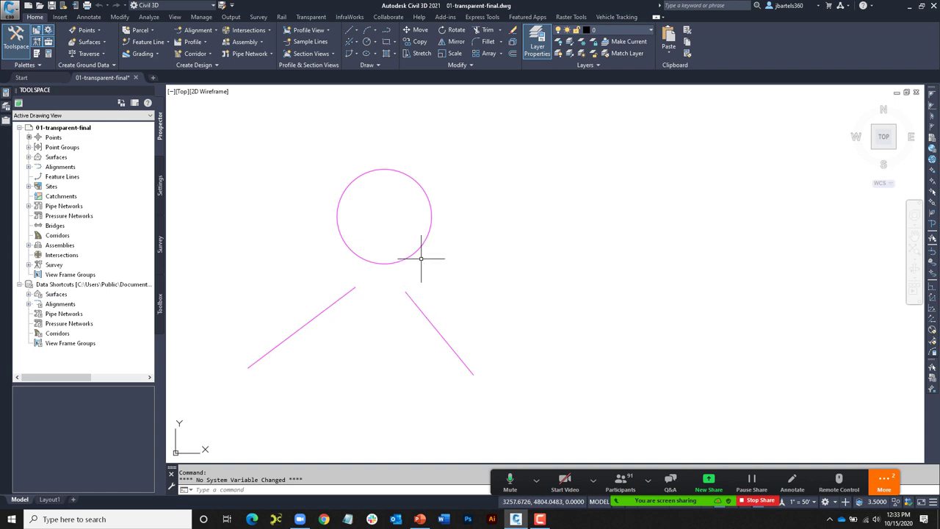
- Fillet the two magenta lines, taking the radius from the circle above them with the transparent 'cal command and the rad function
click(488, 42)
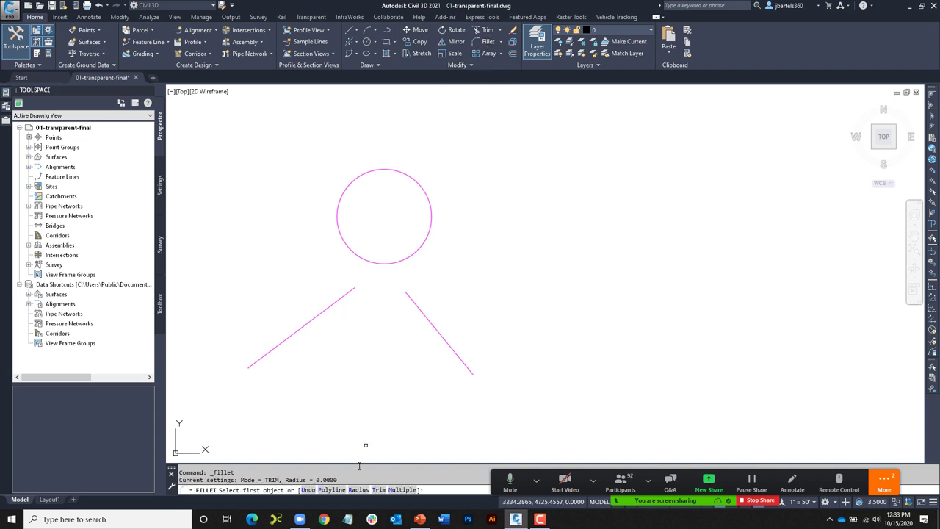
click(359, 490)
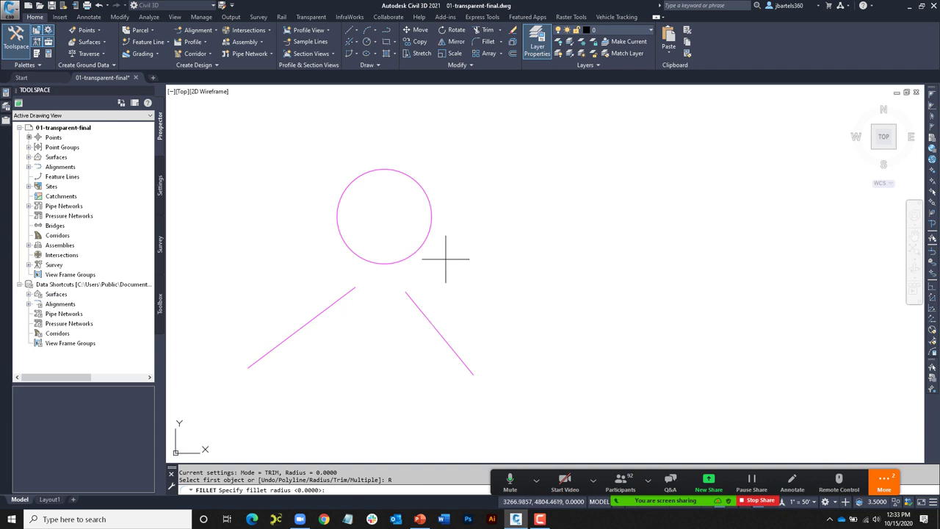
text('cal)
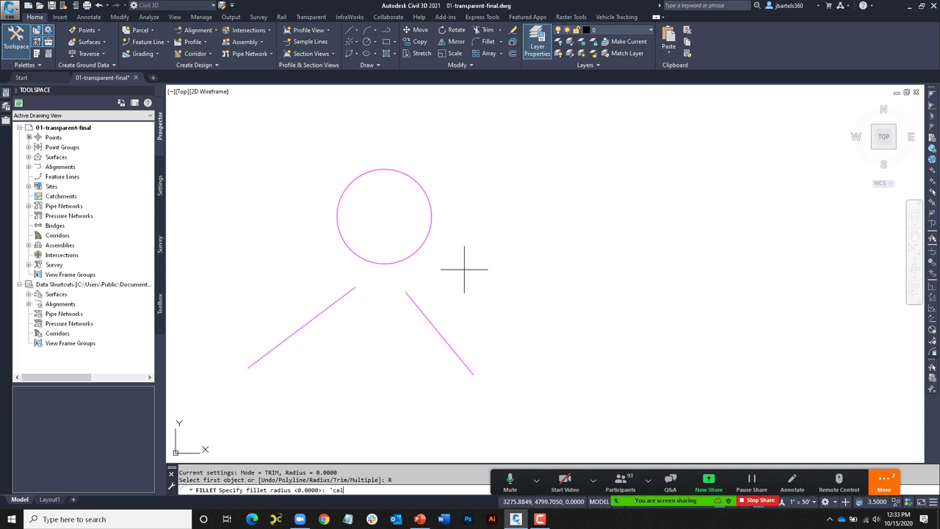
key(Return)
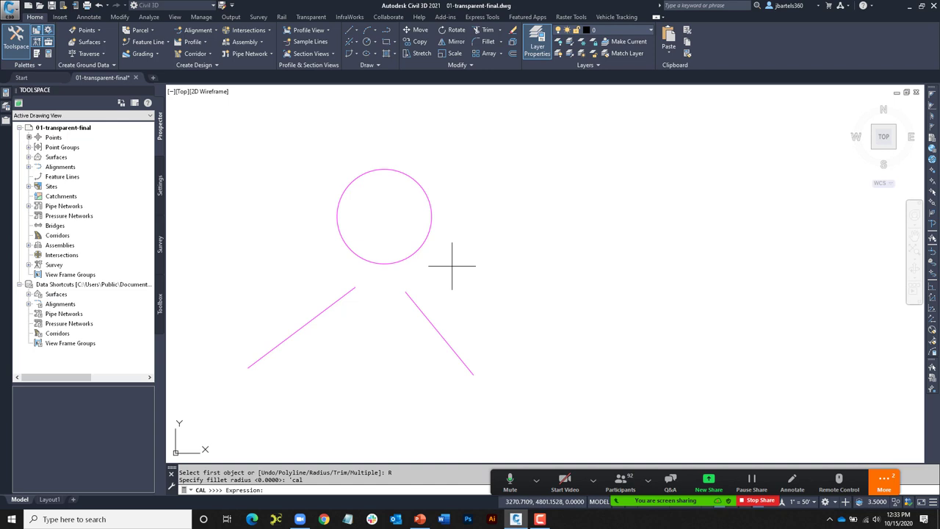
text(rad)
key(Return)
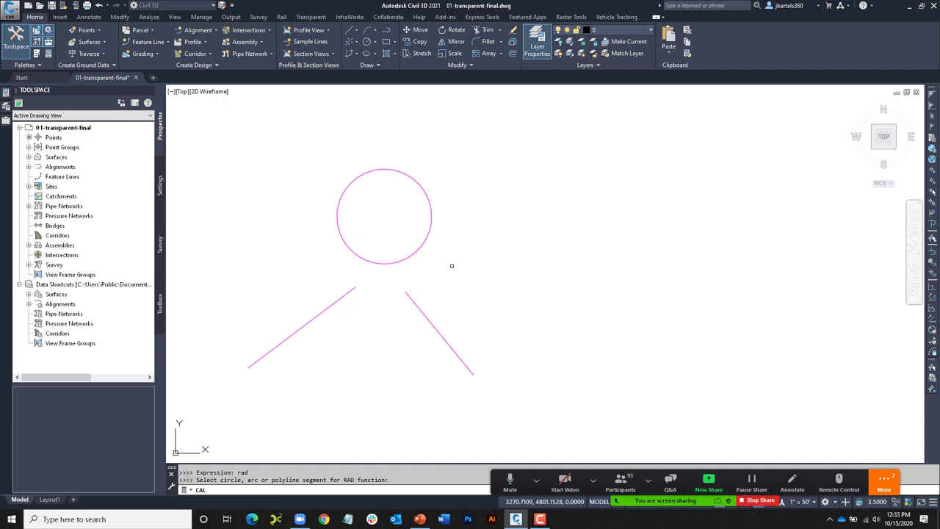
click(418, 249)
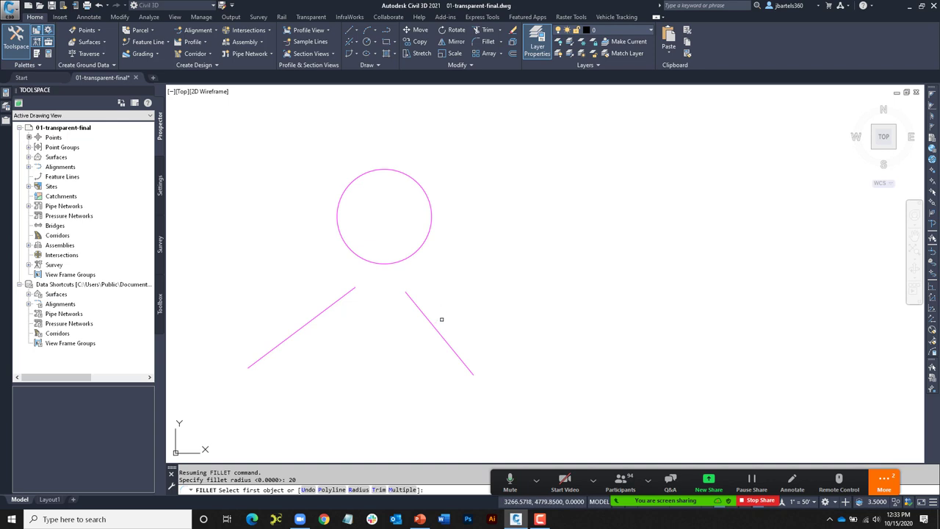
click(426, 317)
click(315, 318)
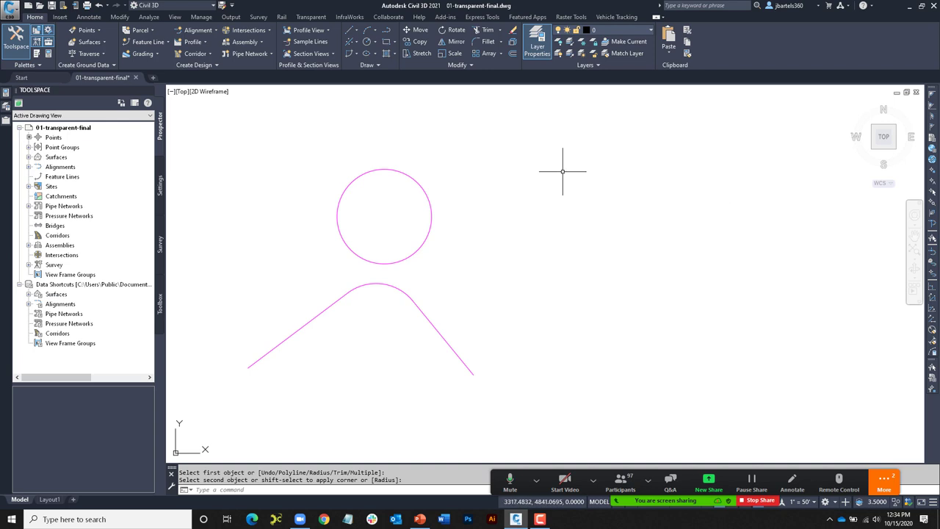
- Check that the Civil toolbars Transparent Command Filters and Transparent Commands are switched on
click(175, 17)
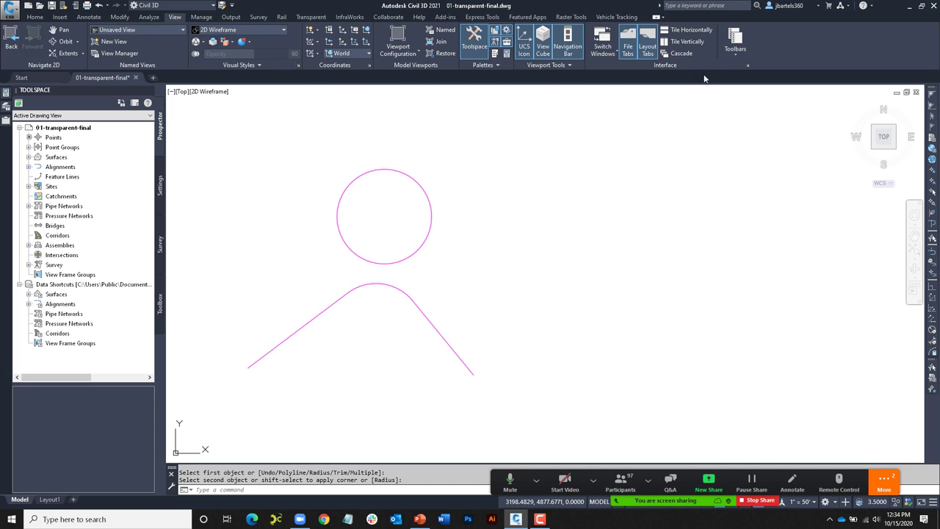
click(734, 51)
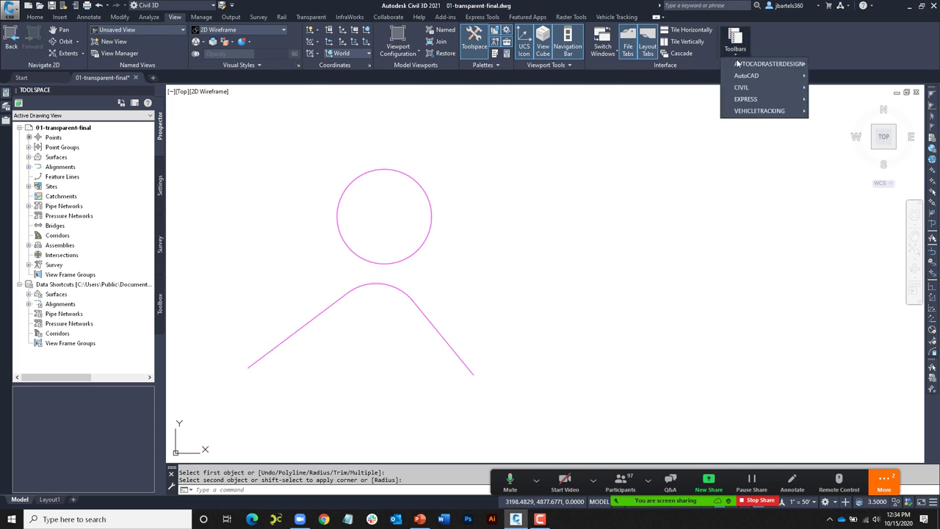
mouse_move(741, 88)
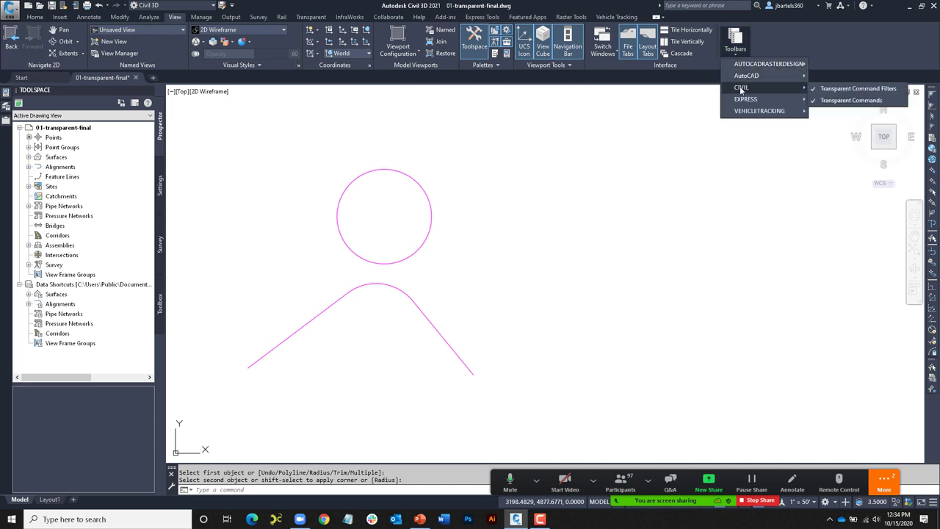
click(816, 101)
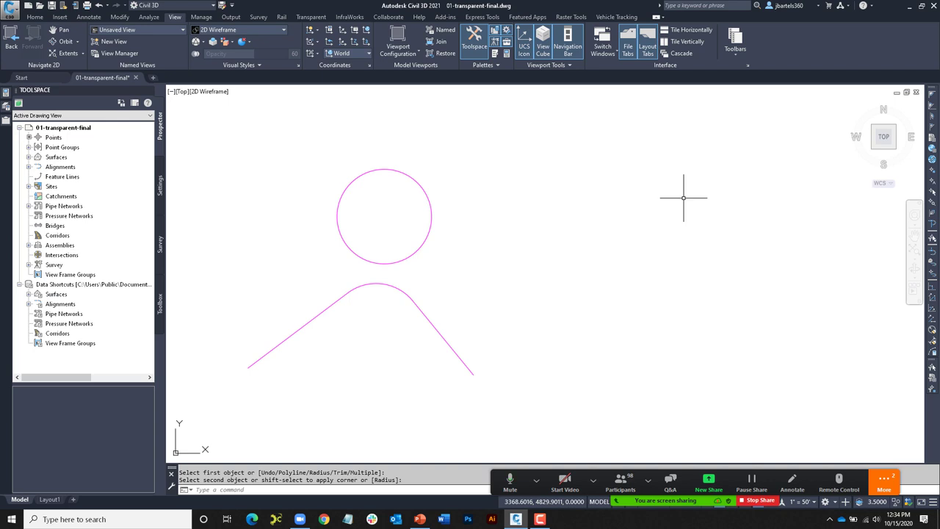
- Start a polyline below the blue labelled lines and draw its first segment by Bearing Distance: NE quadrant, bearing 65.3535, distance 125
mouse_move(772, 235)
middle_down()
mouse_move(419, 230)
mouse_move(512, 241)
middle_up()
middle_drag(690, 245, 360, 230)
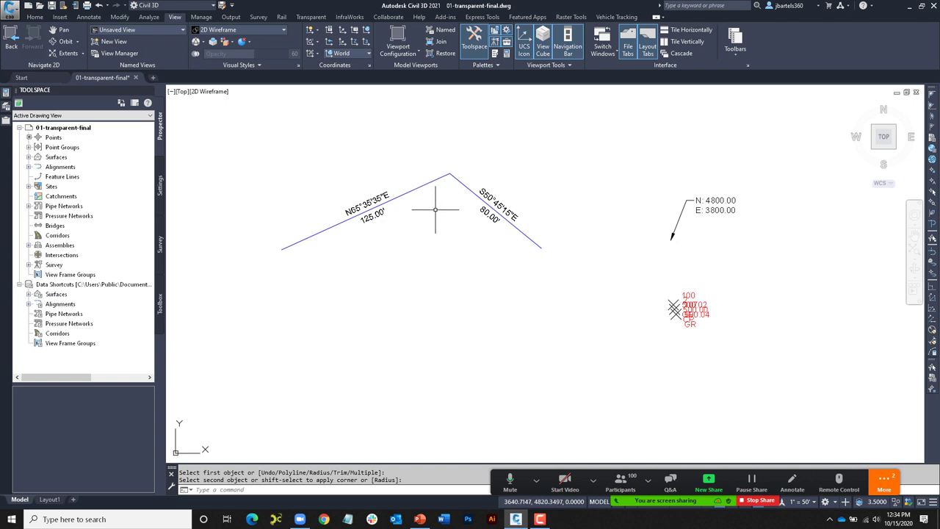
click(35, 17)
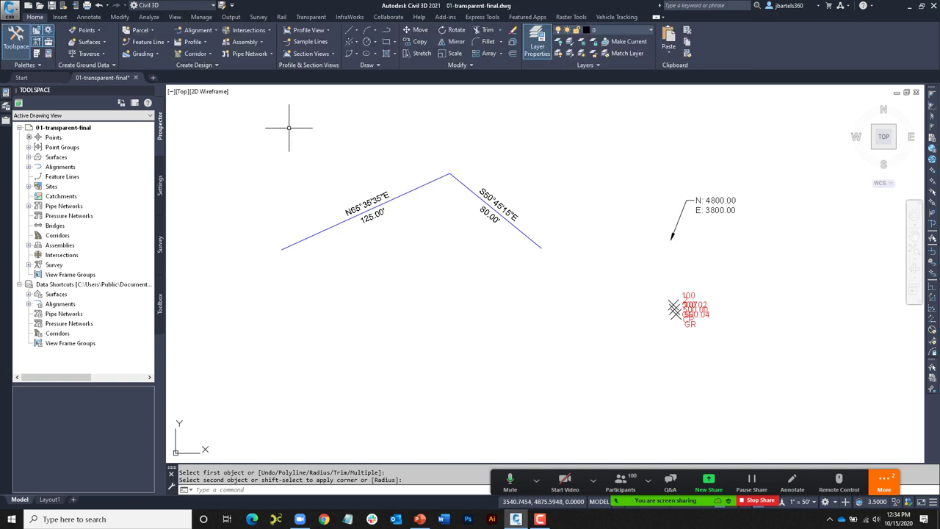
click(387, 33)
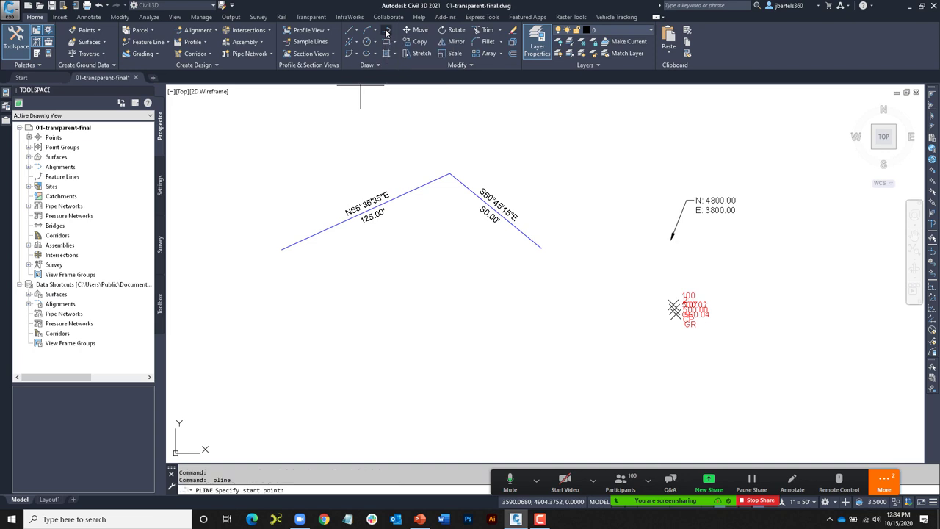
click(273, 317)
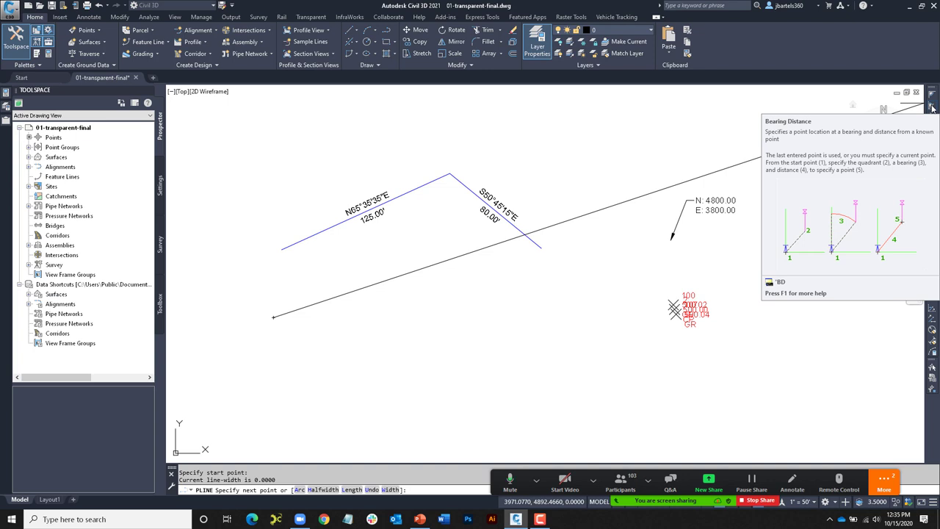
click(933, 107)
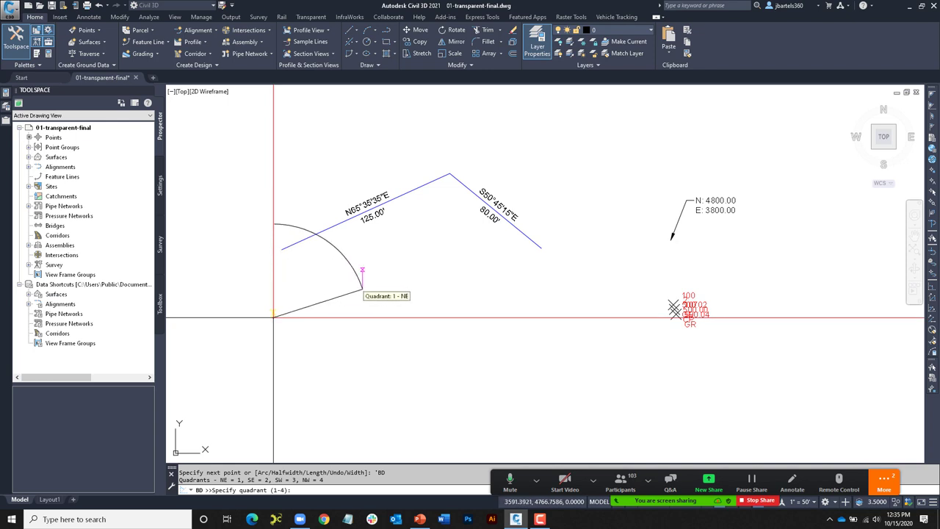
click(363, 271)
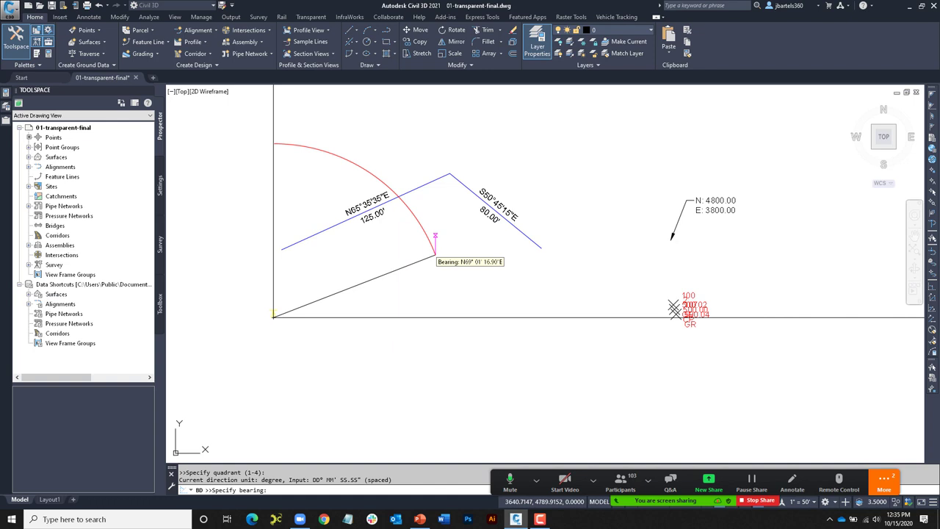
text(65.3535)
key(Return)
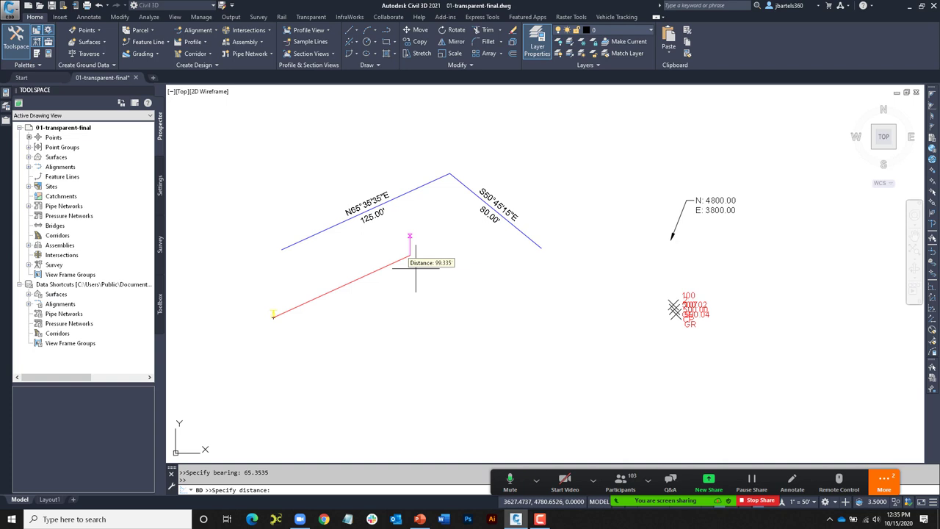
text(125)
key(Return)
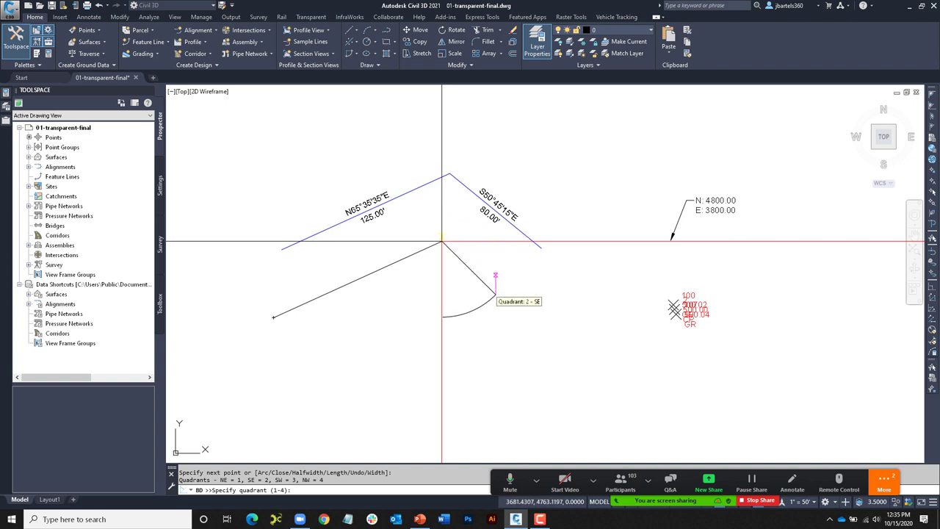
- Add the second polyline segment by Bearing Distance in the SE quadrant with bearing 50.4515 and distance 80, and leave the transparent command
click(496, 275)
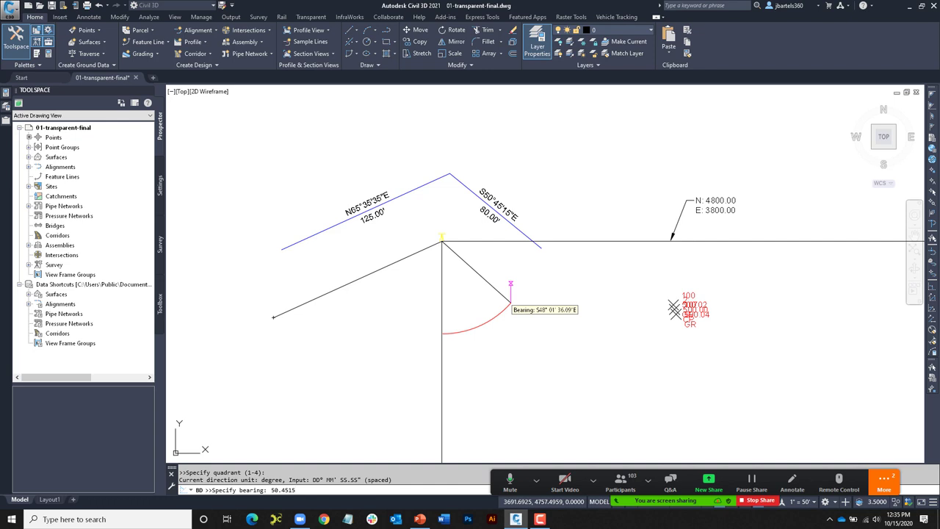
key(Return)
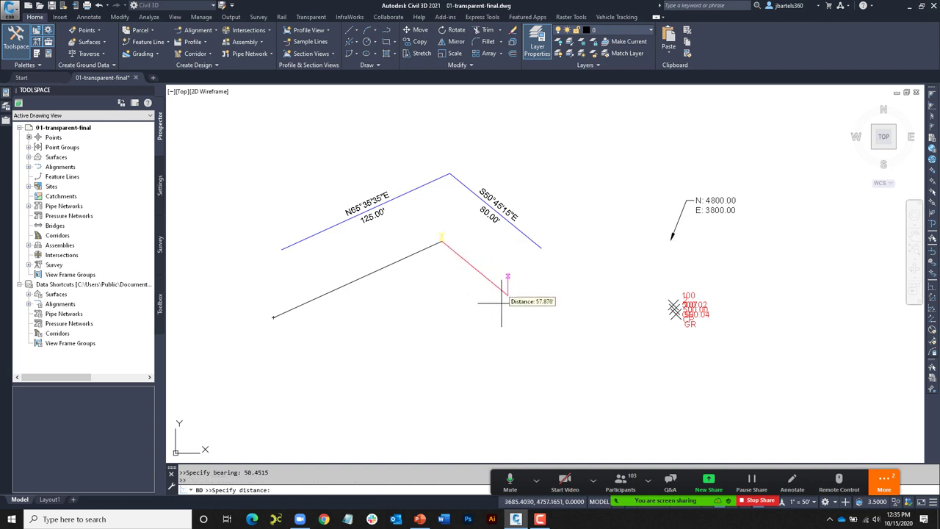
text(80)
key(Return)
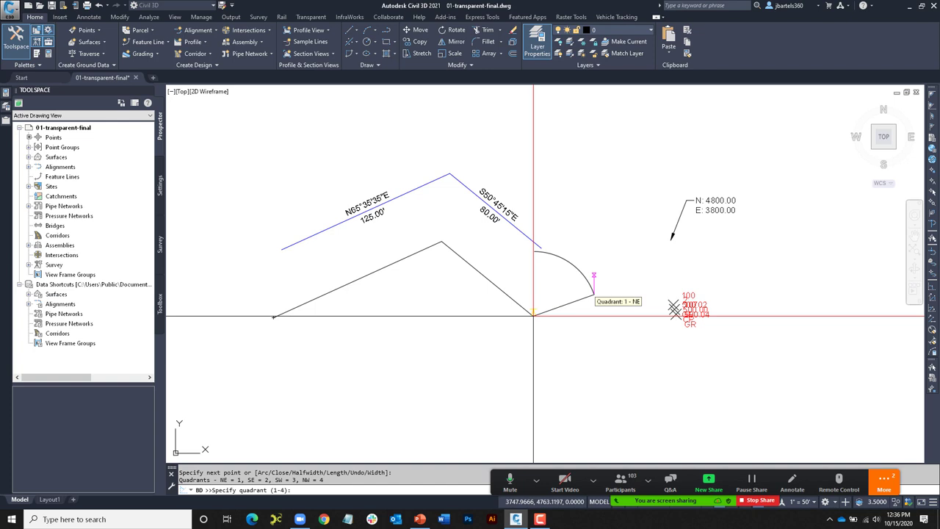
key(Escape)
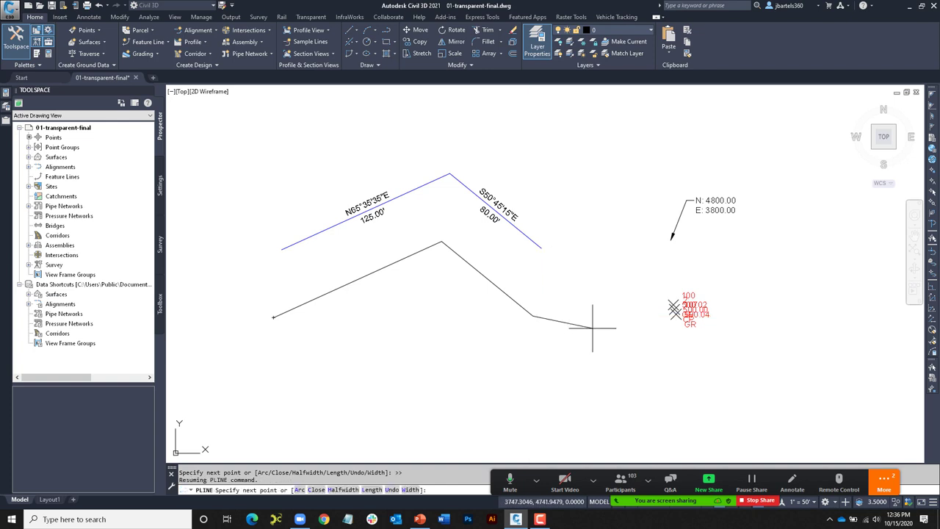
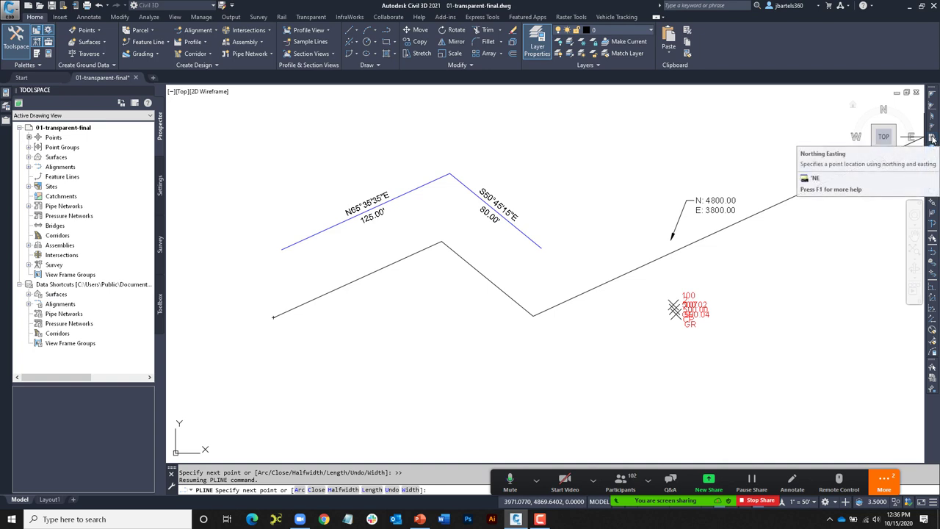
- Extend the polyline to northing 4800, easting 3800 with the Northing Easting transparent command, and leave that command
click(931, 138)
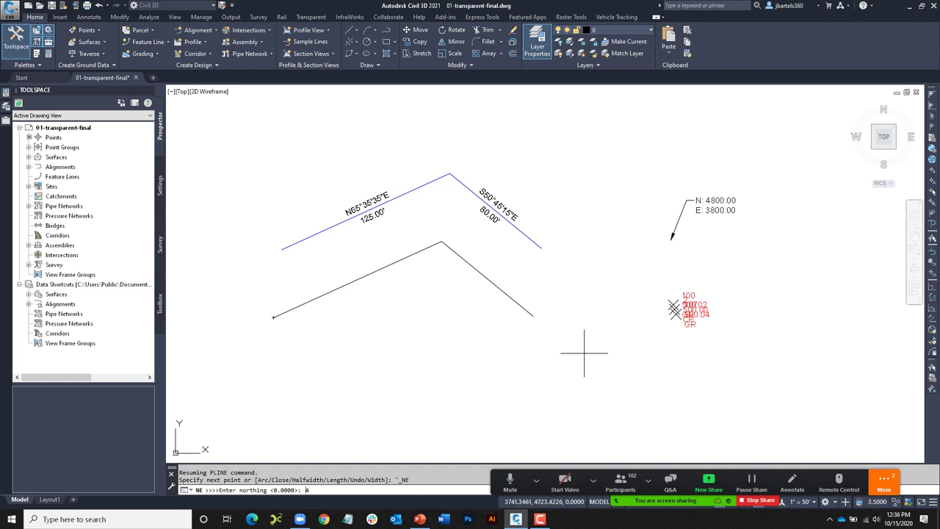
key(Return)
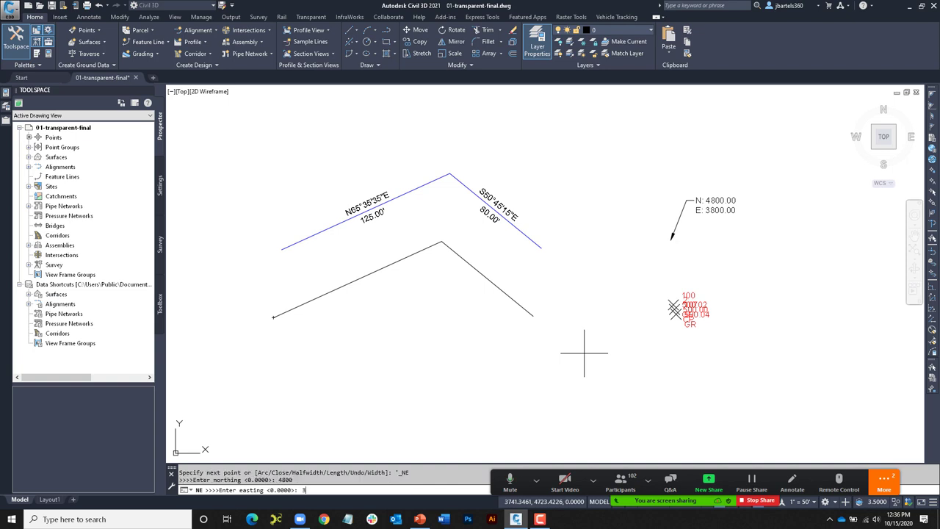
text(3800)
key(Return)
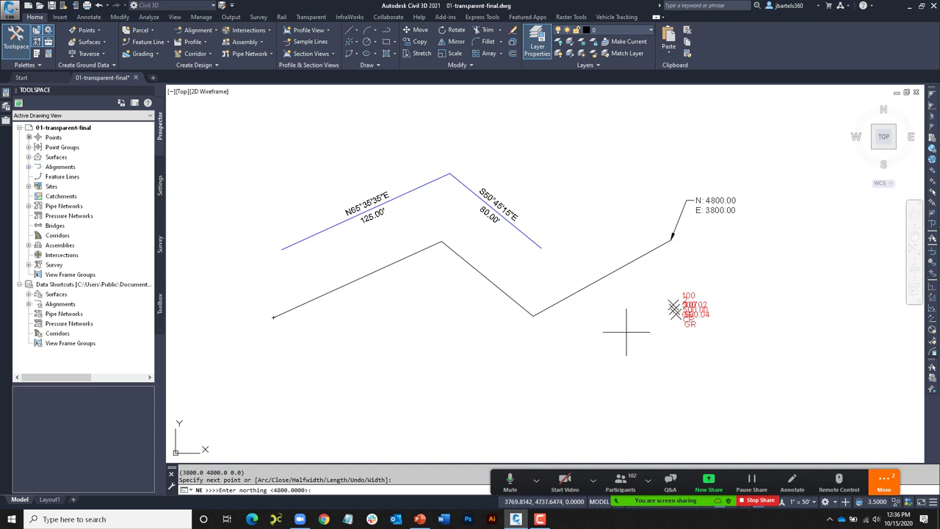
key(Escape)
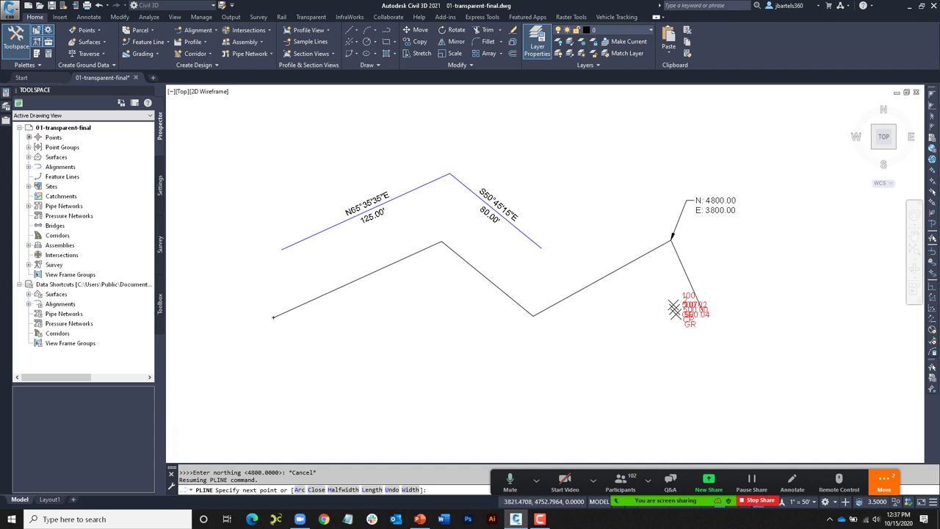
- Extend the polyline to survey point number 2 with the Point Number transparent command and finish the polyline
scroll(683, 309, up, 5)
scroll(685, 312, up, 1)
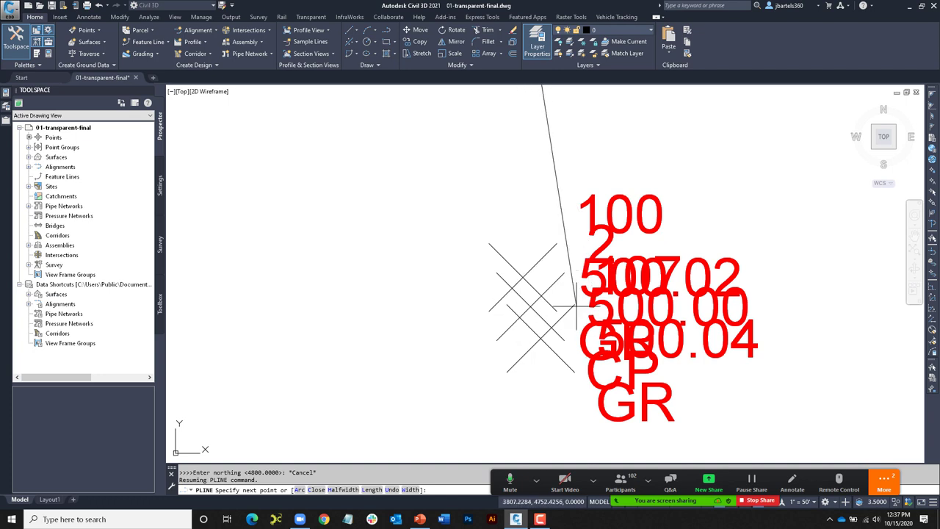
scroll(550, 310, down, 6)
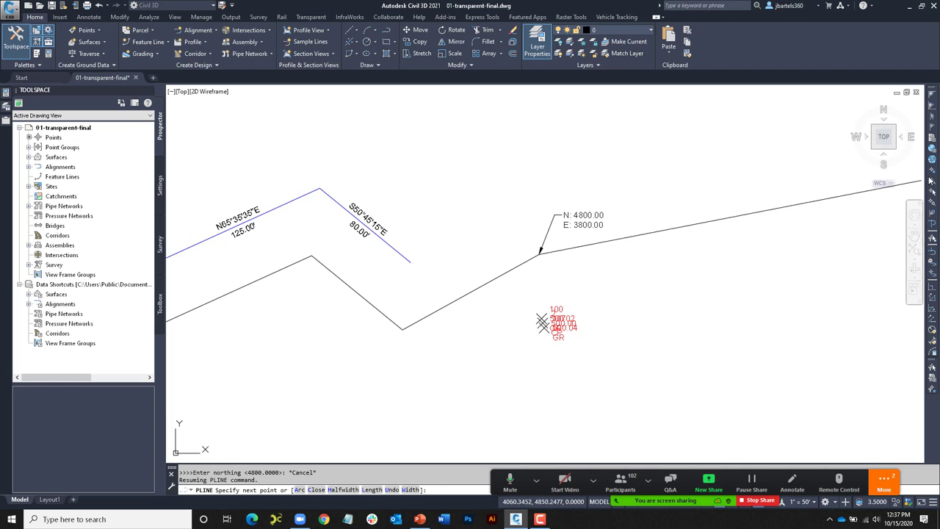
click(933, 171)
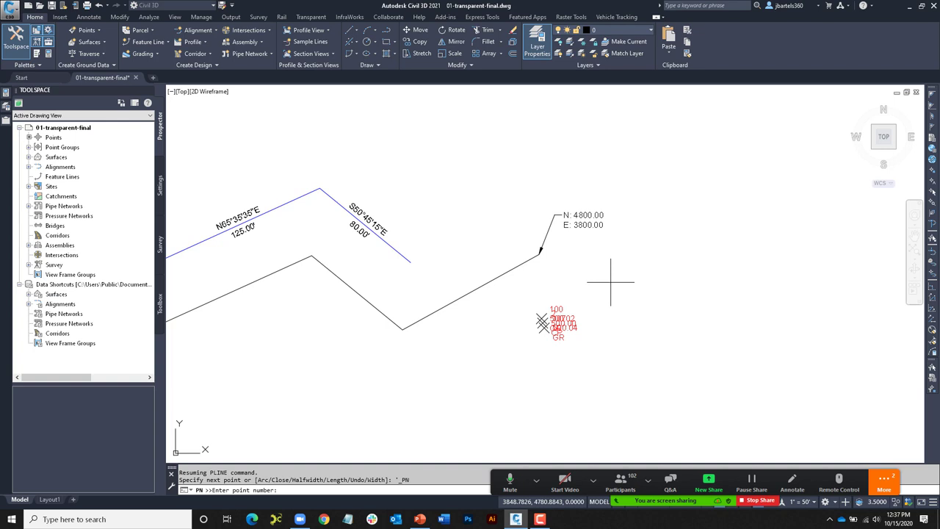
text(2)
key(Return)
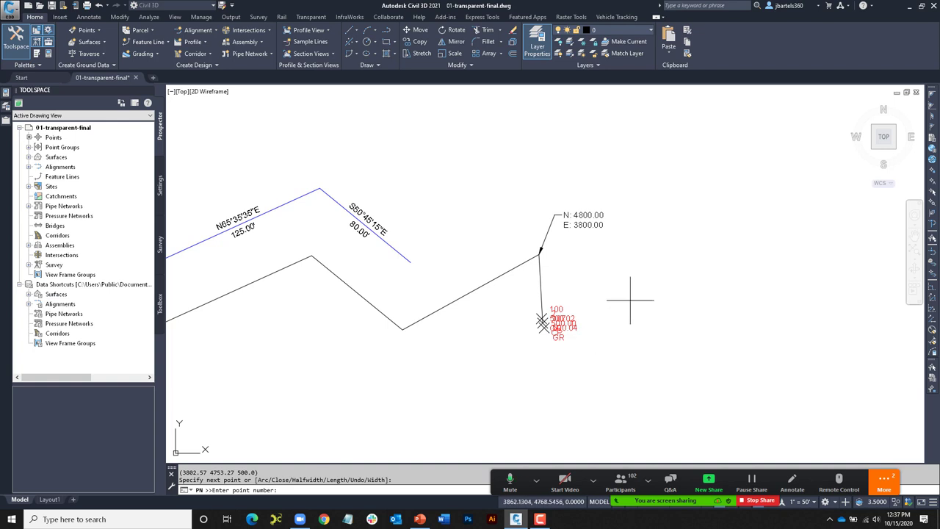
key(Return)
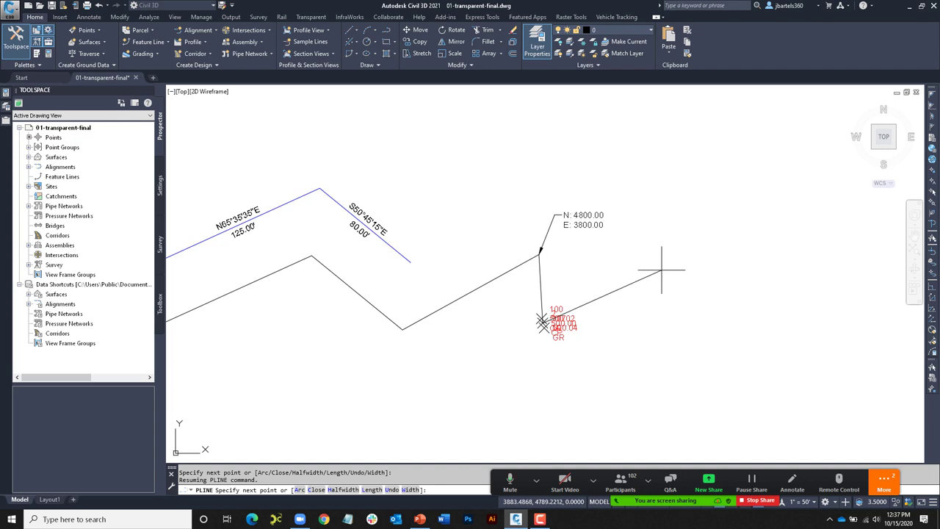
key(Escape)
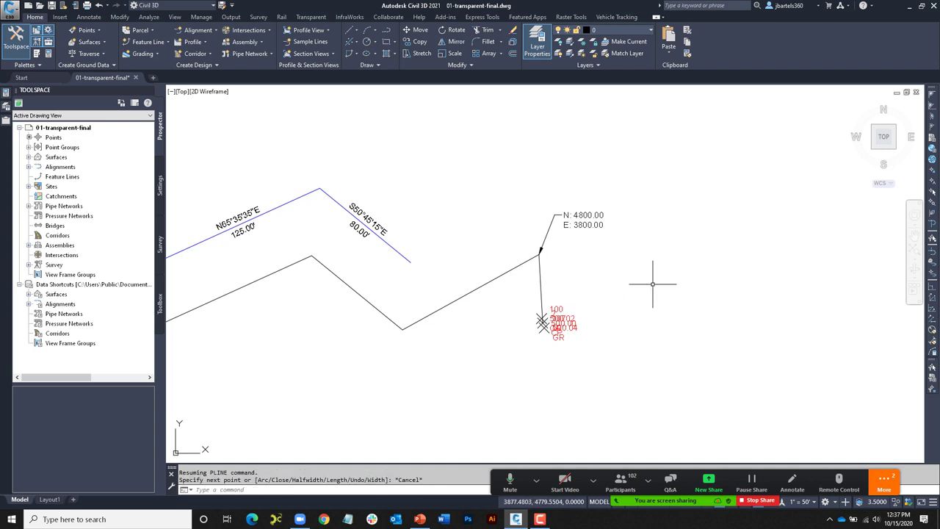
middle_drag(625, 282, 728, 267)
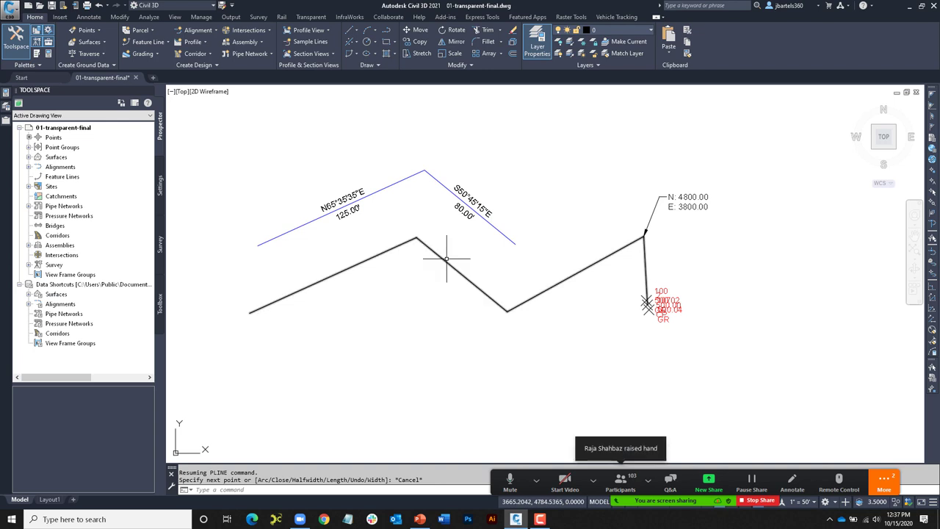
- Add single-segment bearing and distance labels to the first two segments of the black polyline, and finish labelling
click(90, 17)
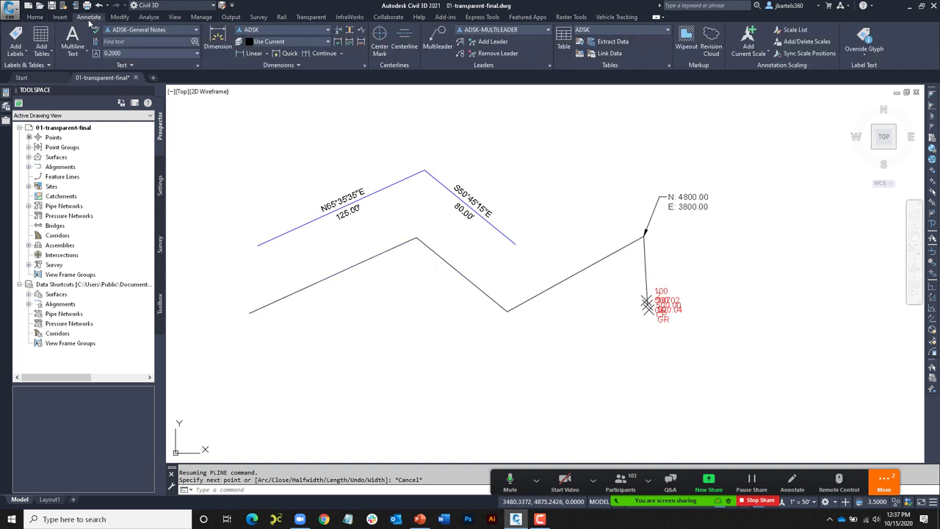
click(16, 45)
mouse_move(85, 234)
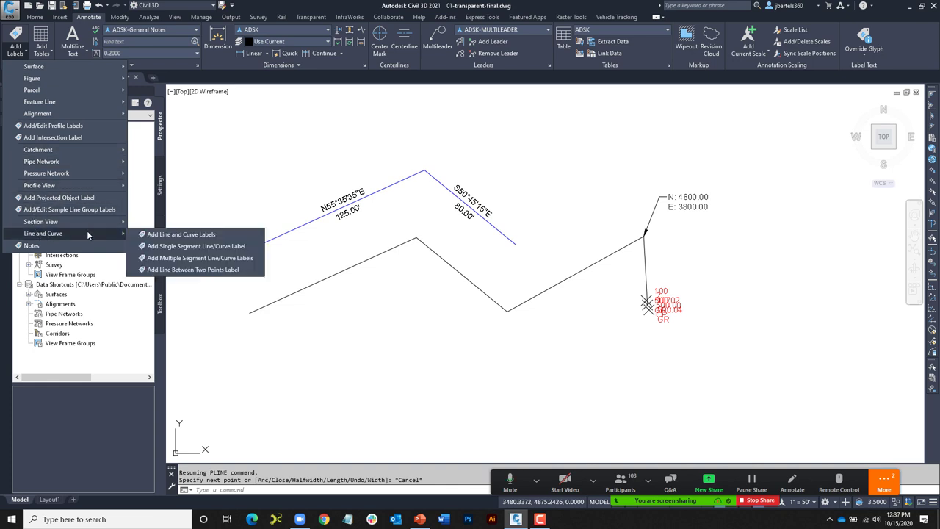
click(163, 236)
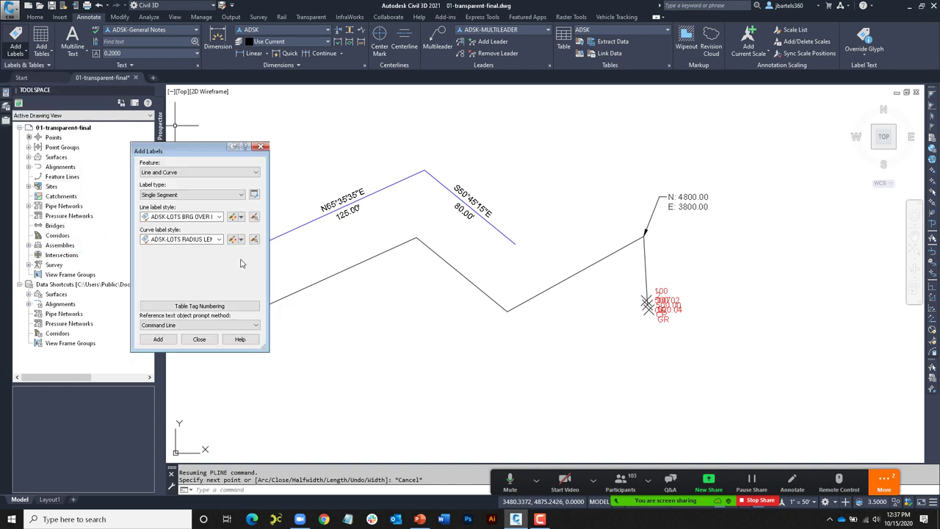
click(158, 339)
click(285, 293)
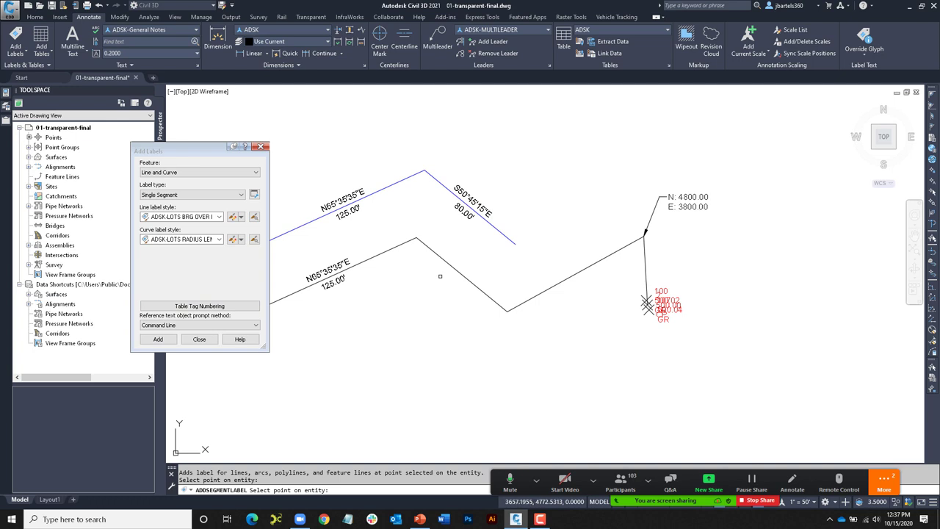
click(457, 272)
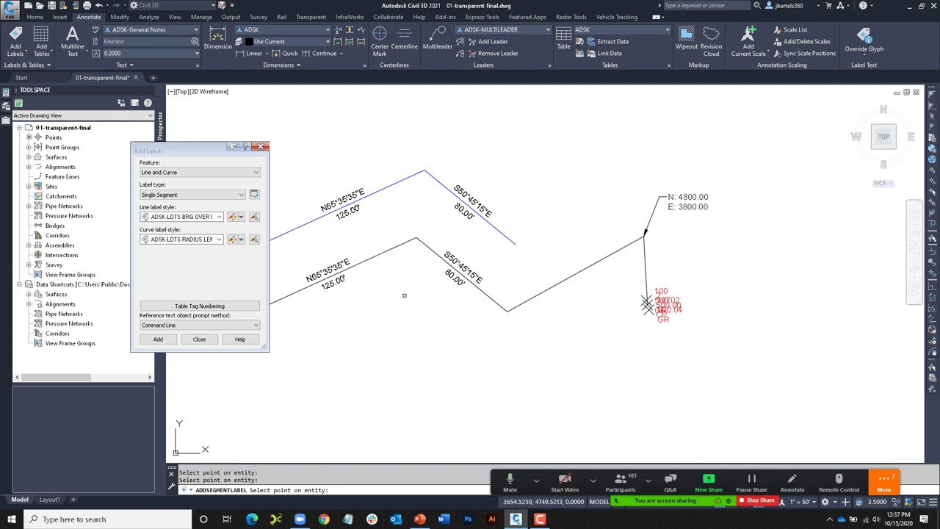
click(260, 146)
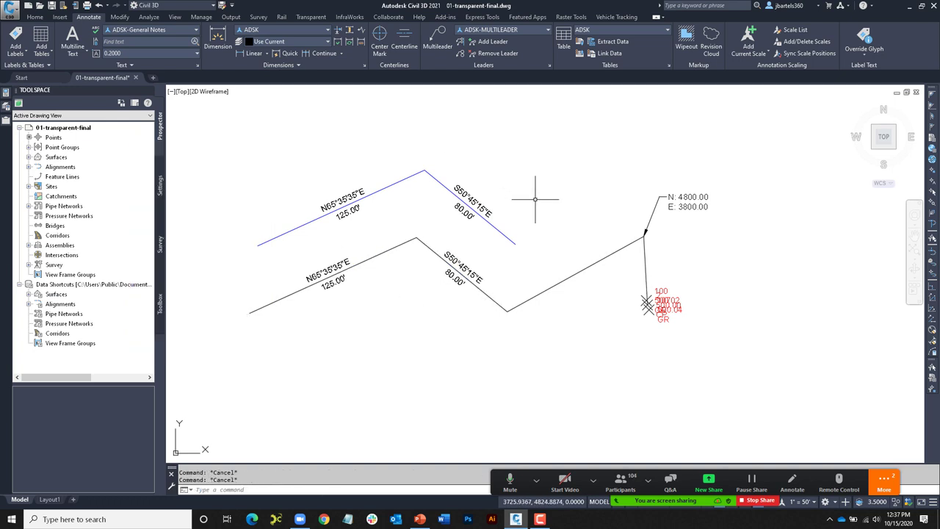
middle_drag(542, 201, 519, 208)
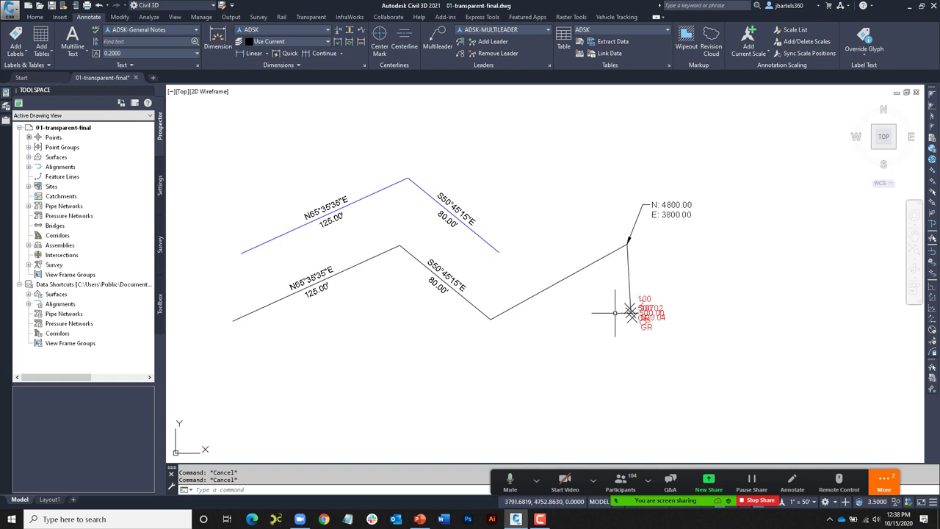
click(37, 17)
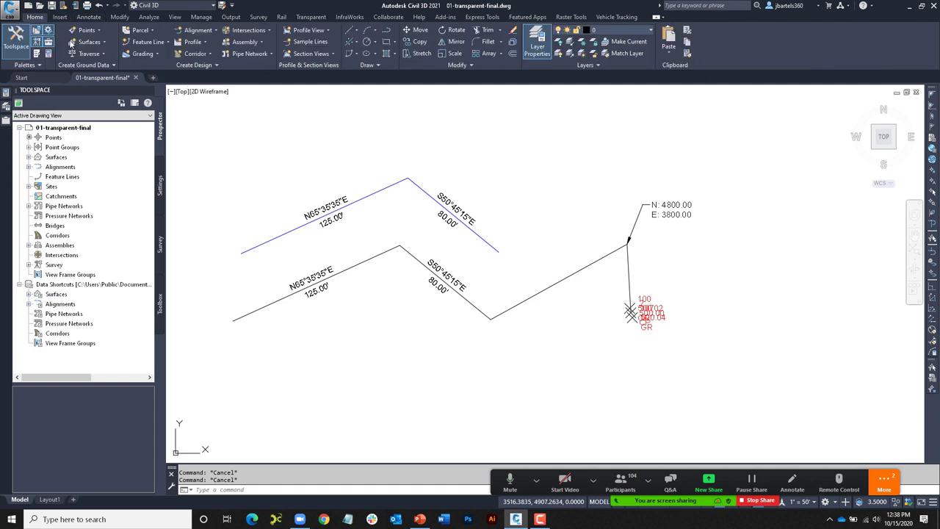
click(352, 32)
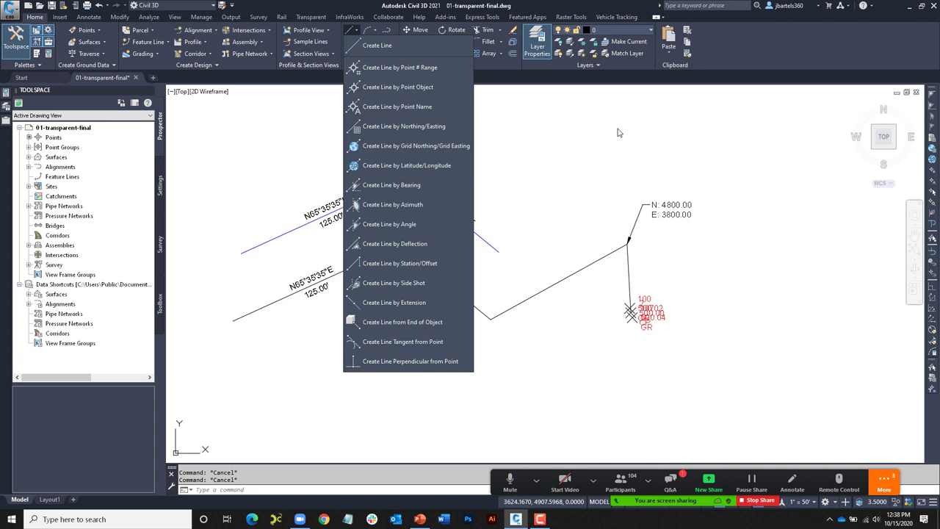
click(575, 82)
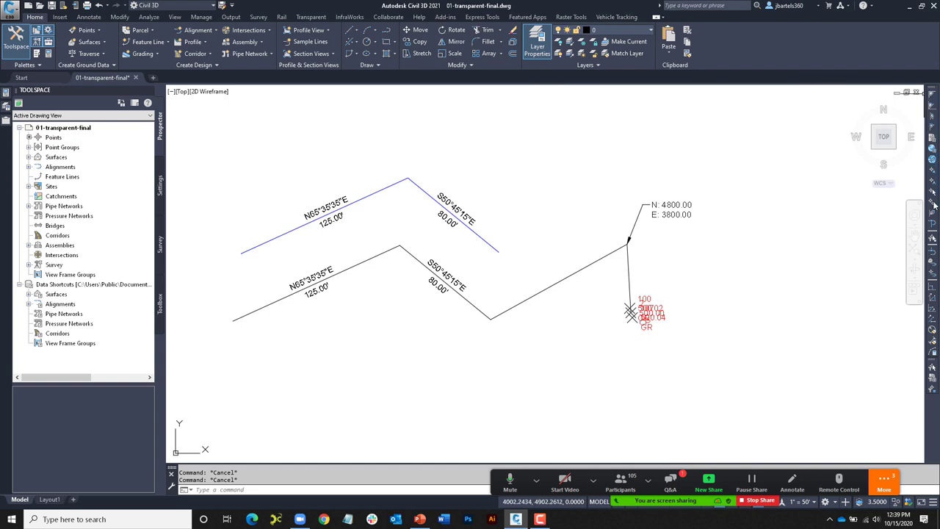
click(352, 33)
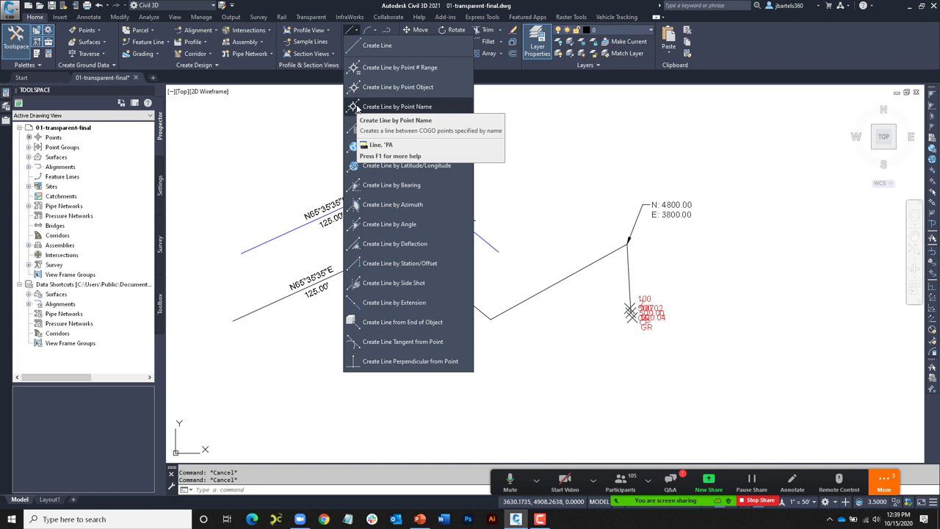
click(321, 116)
- Start a feature line with the default creation settings at point number 5 using the Point Number transparent command, accepting the point's elevation
middle_drag(808, 199, 356, 192)
middle_drag(766, 225, 342, 225)
mouse_move(605, 220)
middle_down()
mouse_move(520, 221)
mouse_move(466, 245)
middle_up()
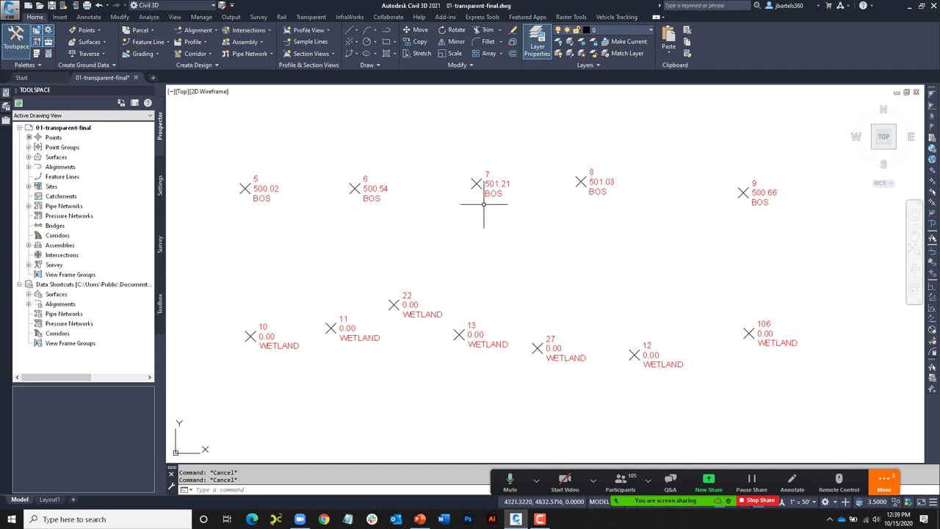
click(153, 43)
click(168, 59)
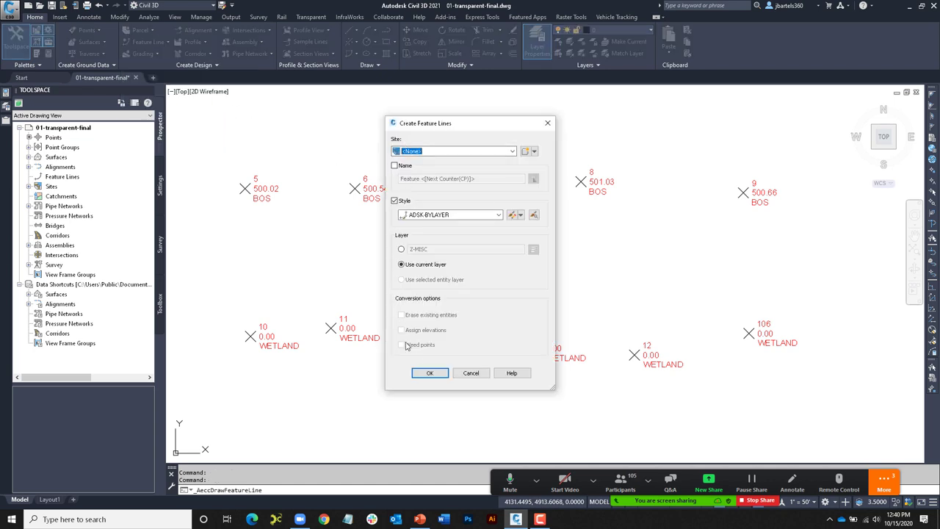
click(429, 373)
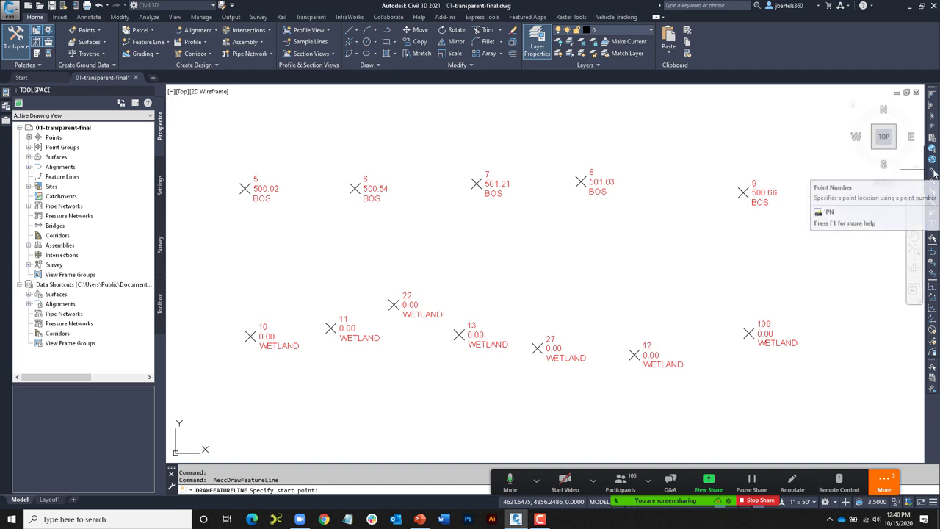
click(933, 173)
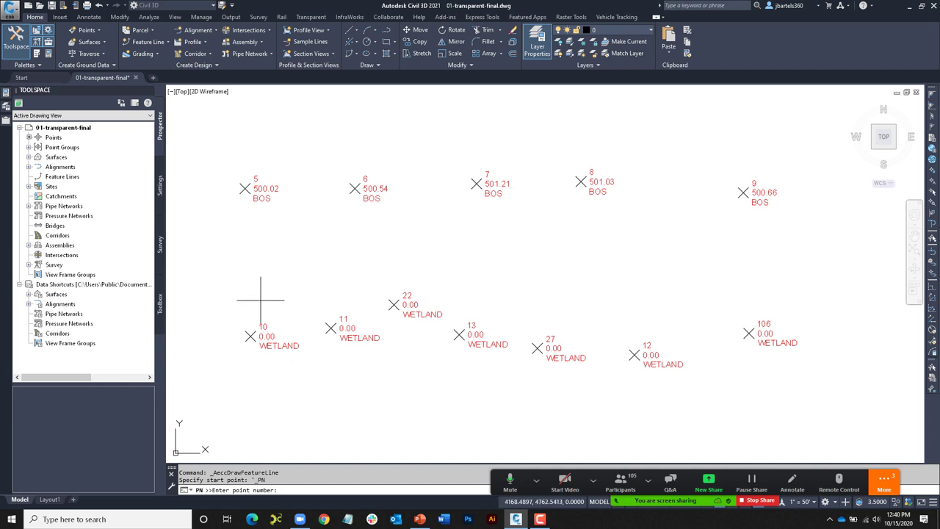
key(Return)
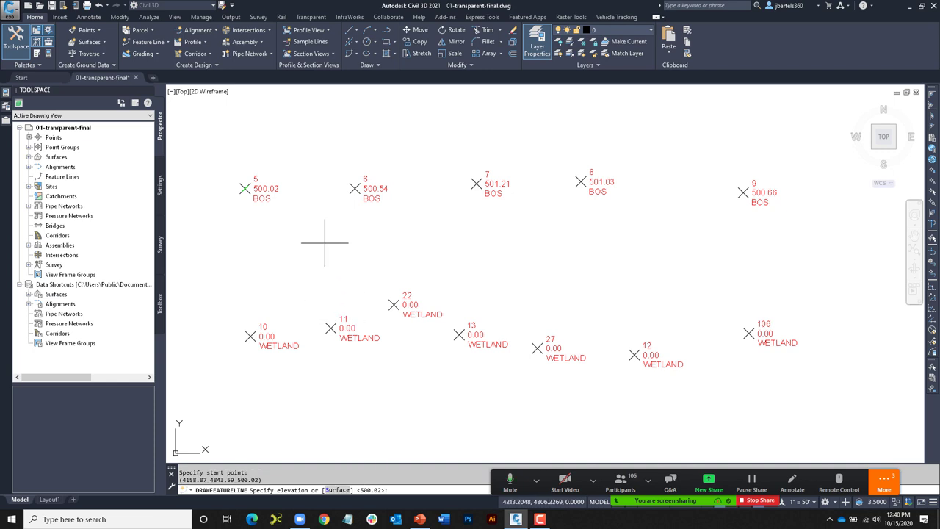
key(Return)
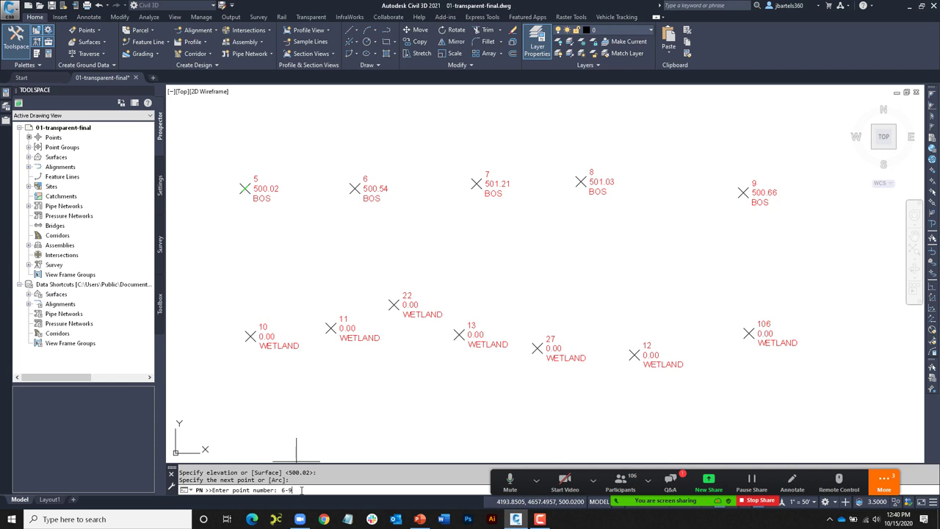
- Extend the feature line through point numbers 6-9, accepting the default grade at each point, and finish the feature line
key(Return)
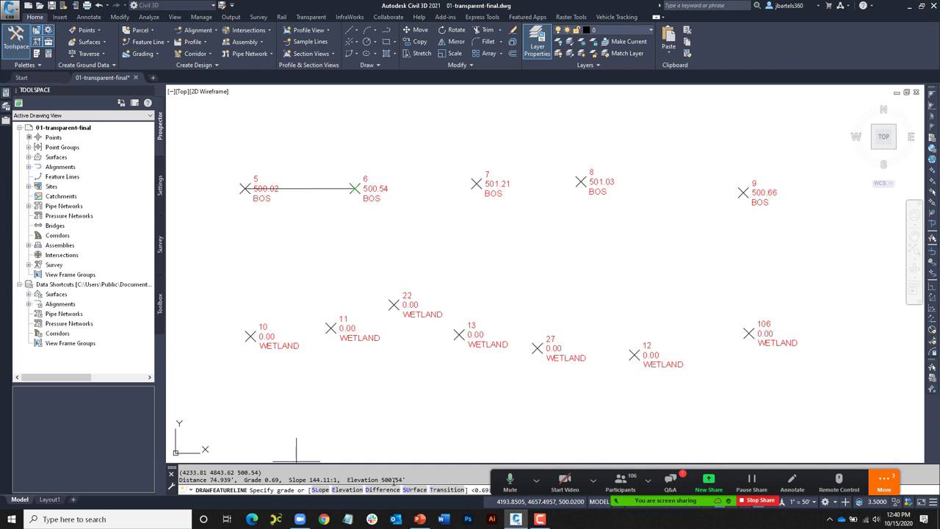
key(Return)
key(Return)
key(Return)
key(Return)
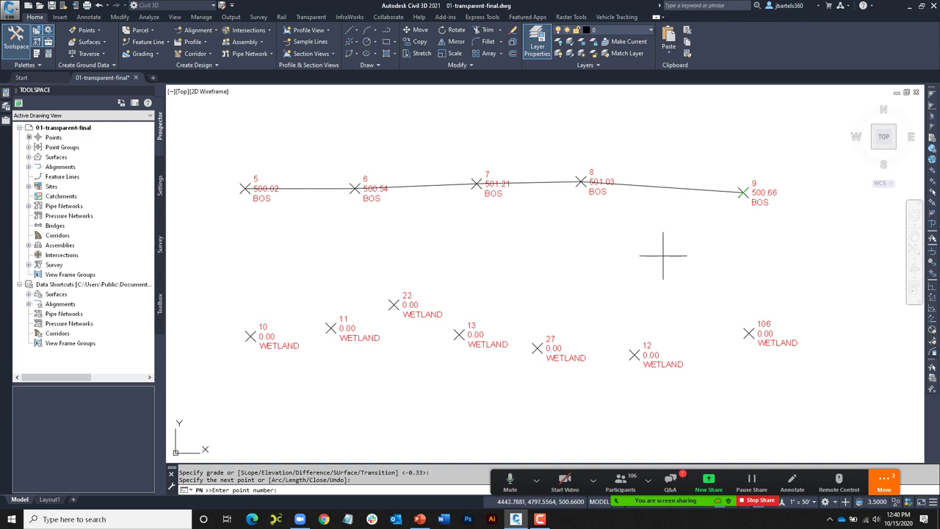
key(Return)
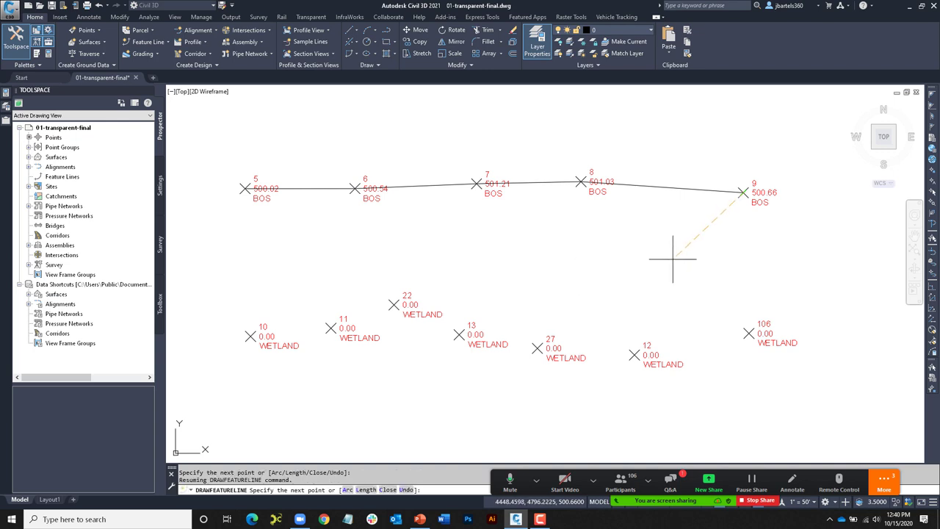
key(Escape)
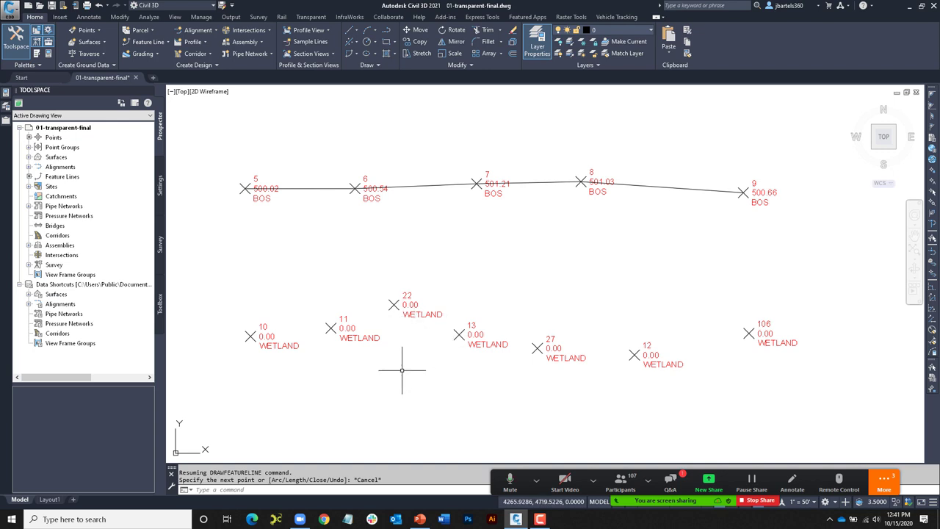
- Start a polyline at wetland point 10 using the Point Object transparent command
click(388, 32)
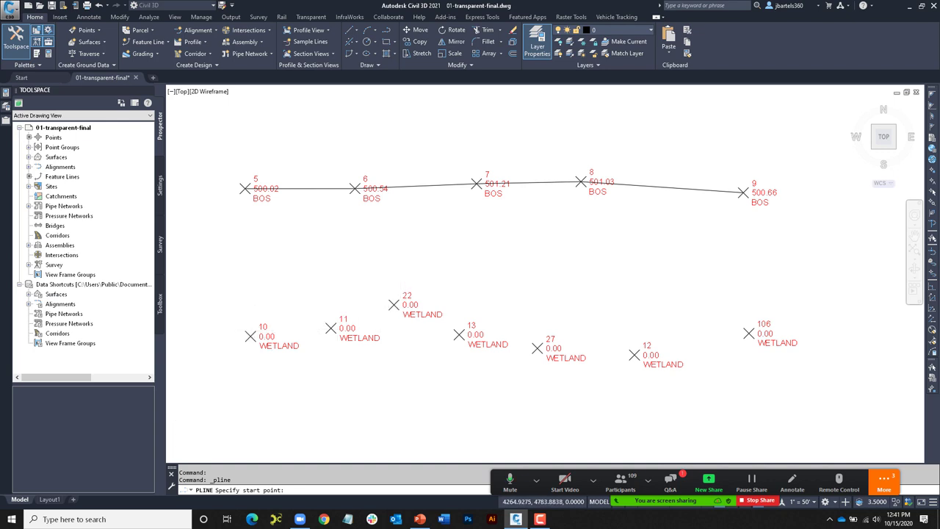
scroll(401, 276, down, 4)
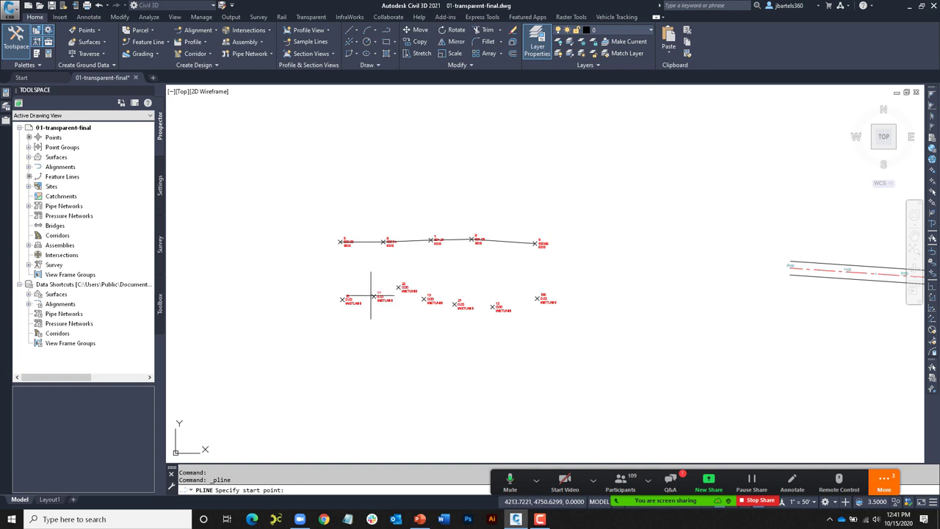
scroll(358, 301, up, 4)
middle_drag(545, 268, 476, 283)
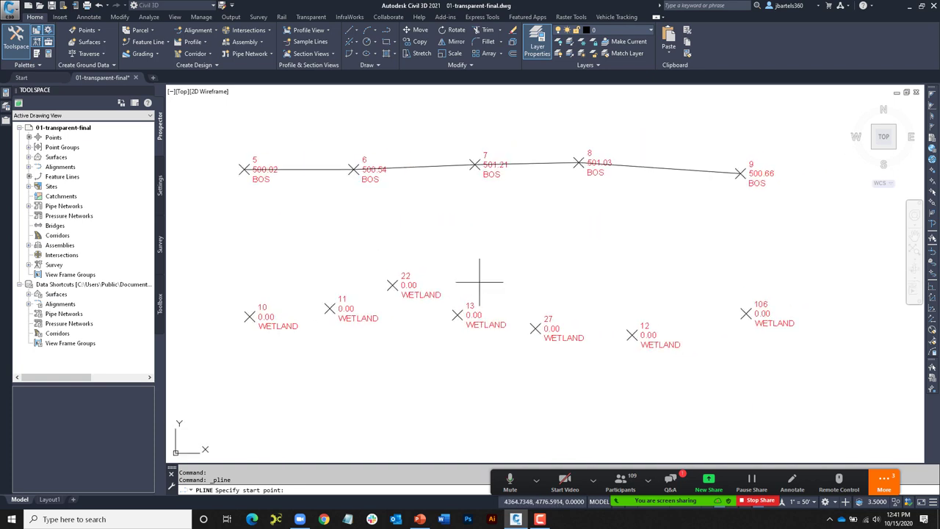
click(933, 193)
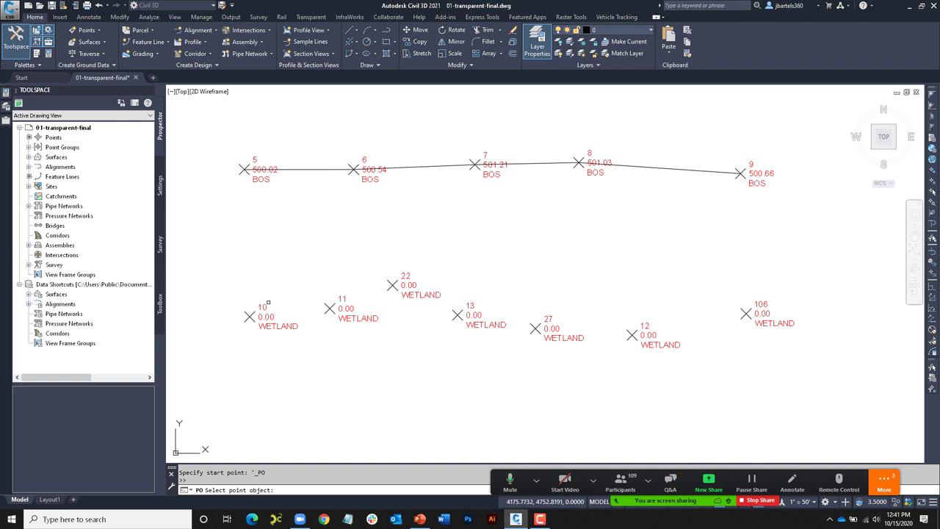
click(250, 317)
- Extend the polyline through wetland points 11, 22, 13, 27, 12 and 106 by picking the point objects, and finish it
click(330, 308)
click(392, 285)
click(457, 314)
click(535, 328)
click(635, 334)
click(637, 332)
click(747, 313)
key(Return)
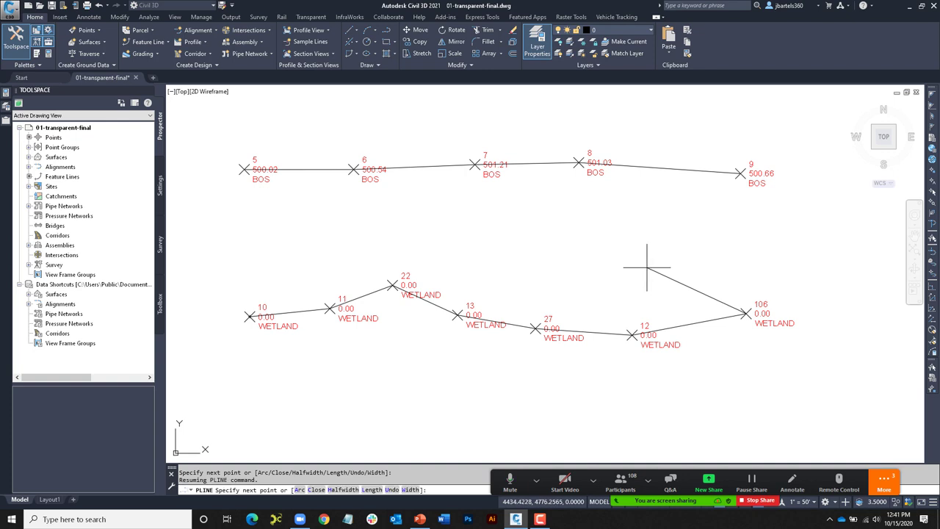
key(Escape)
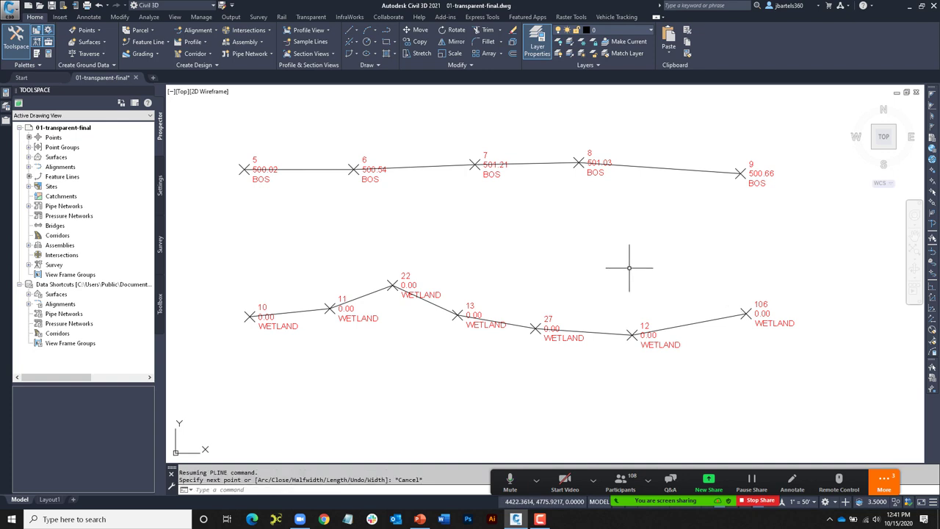
- Start a polyline with the Station Offset transparent command on the Sample Centerline alignment, at station 0 and offset 25
middle_drag(764, 266, 298, 266)
middle_drag(673, 256, 359, 256)
mouse_move(791, 307)
middle_down()
mouse_move(523, 308)
mouse_move(588, 316)
mouse_move(495, 338)
middle_up()
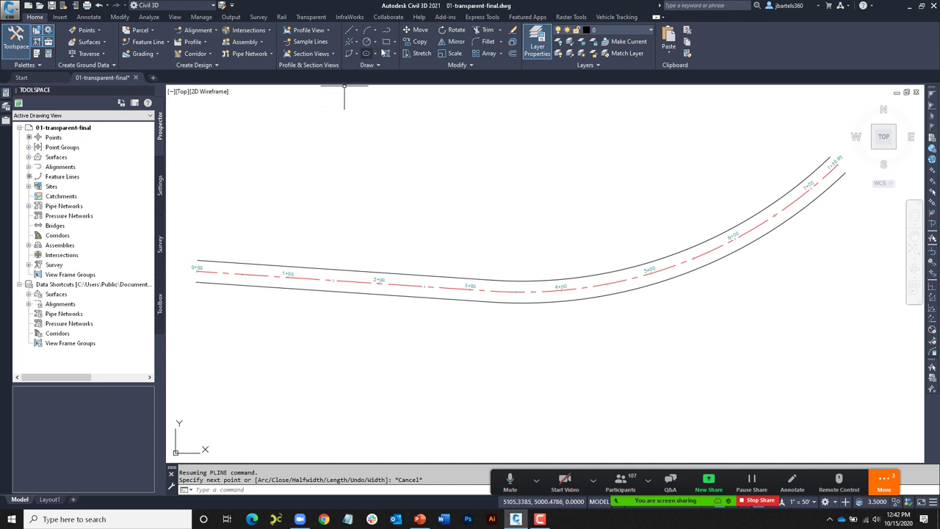
click(362, 30)
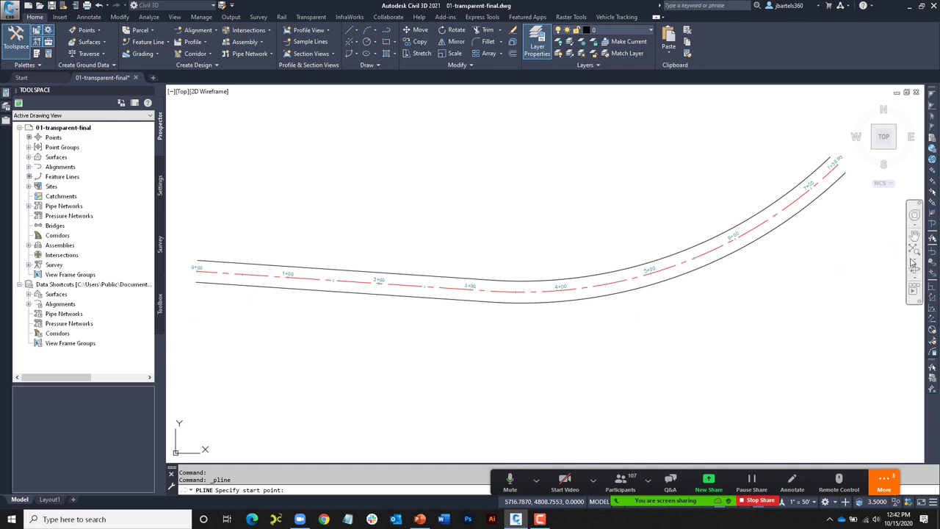
click(934, 226)
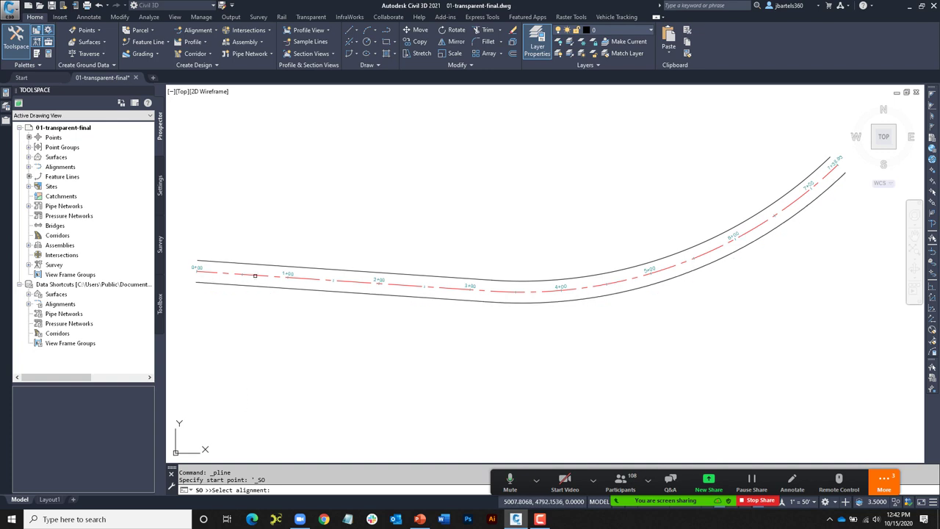
click(255, 275)
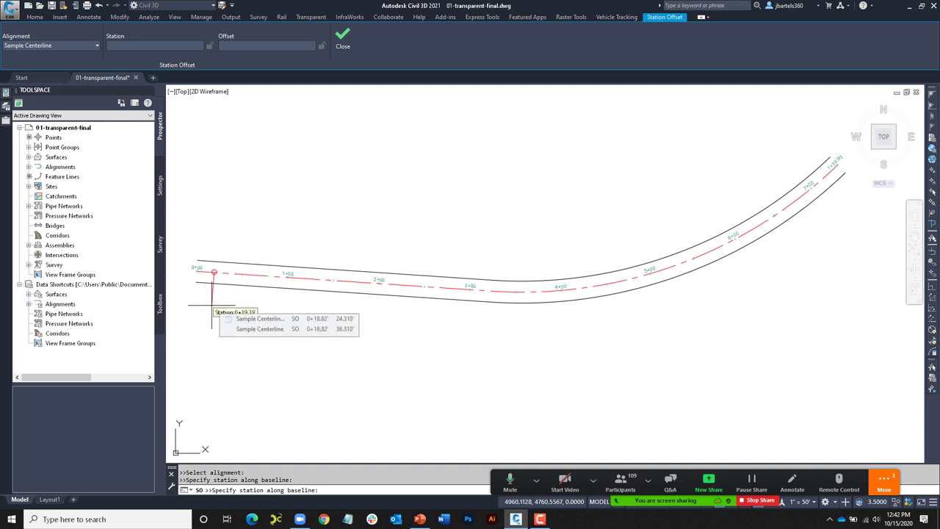
text(0)
key(Return)
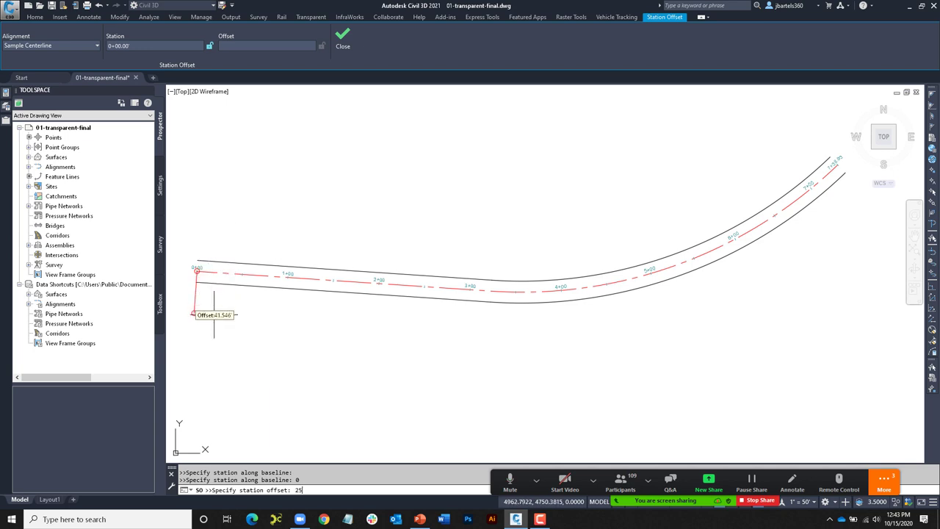
key(Return)
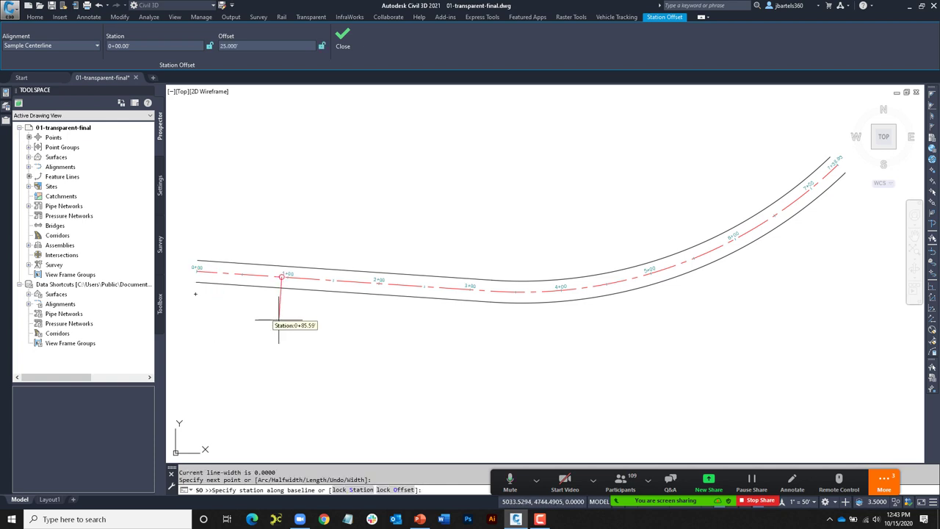
- Add the next polyline vertex at station 100 with offset 50 from the Sample Centerline alignment
key(Return)
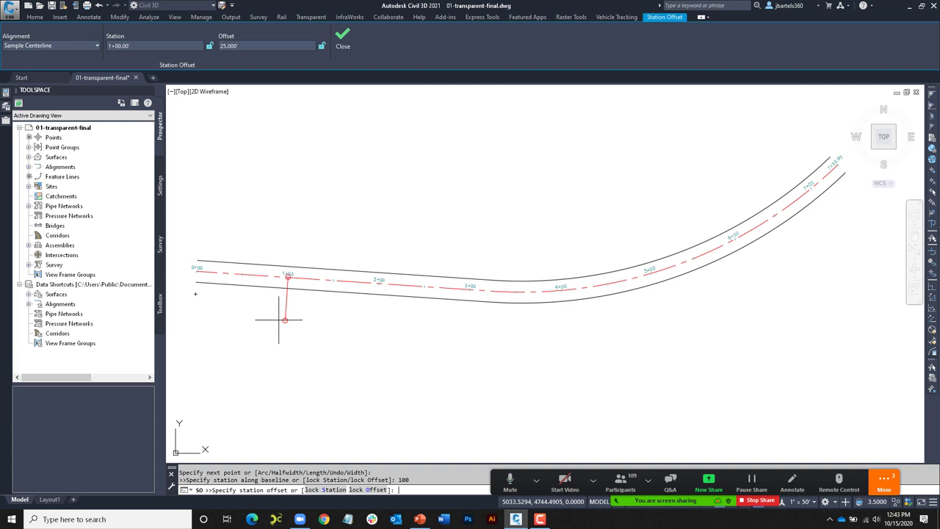
text(50)
key(Return)
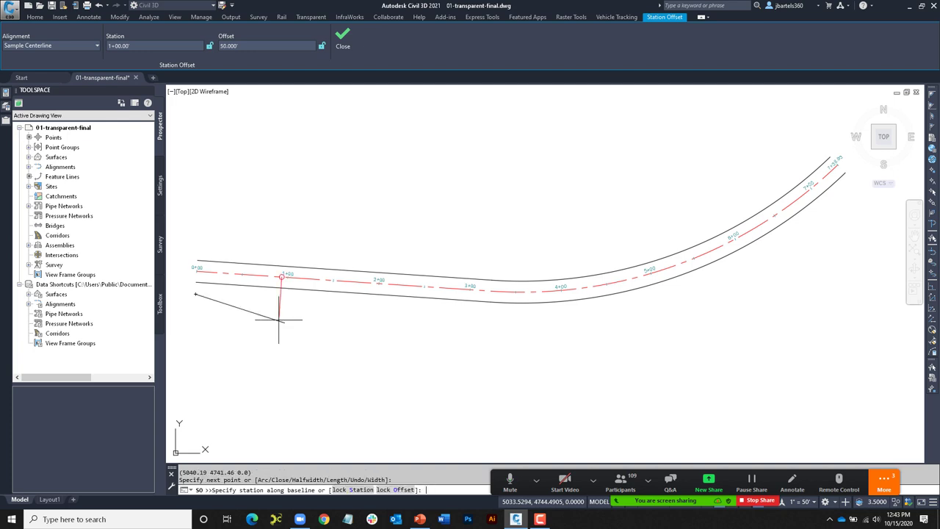
- Add the last polyline vertex at station 200 with offset 25 from the Sample Centerline alignment, and finish the polyline
text(200)
key(Return)
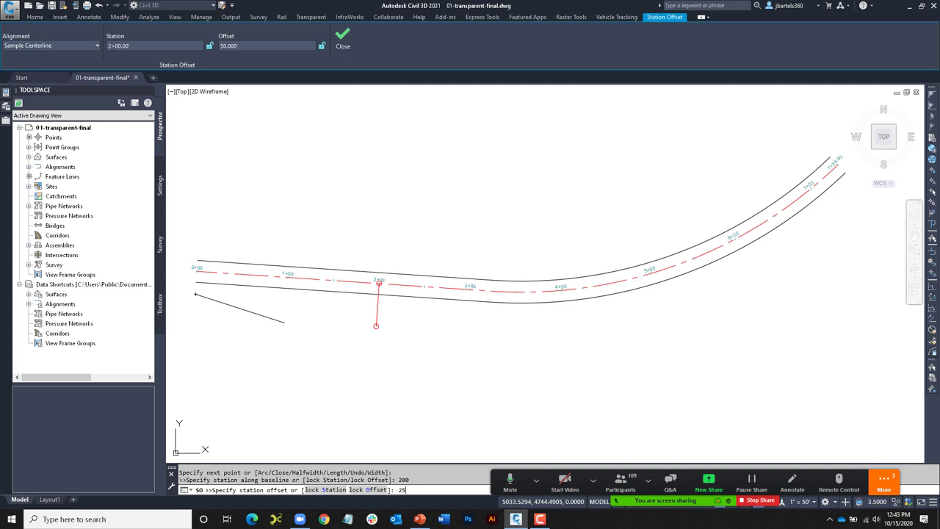
text(25)
key(Return)
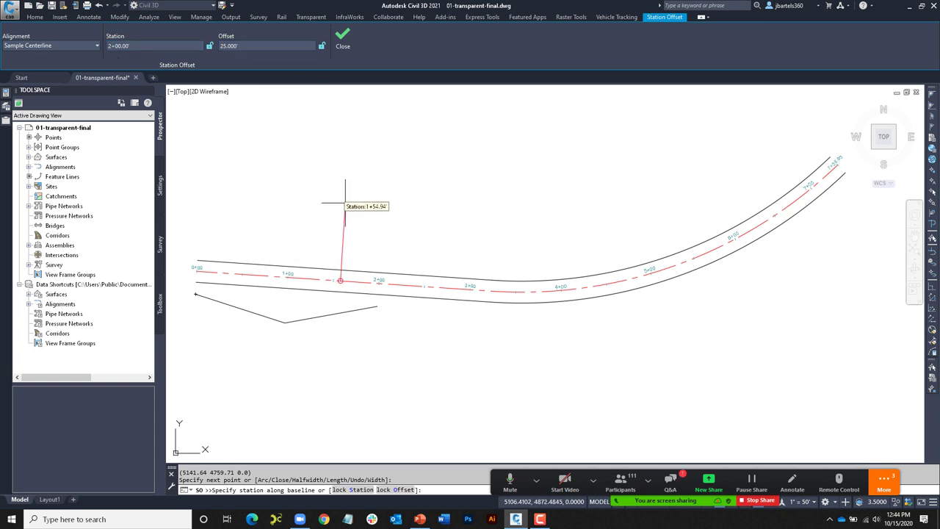
key(Escape)
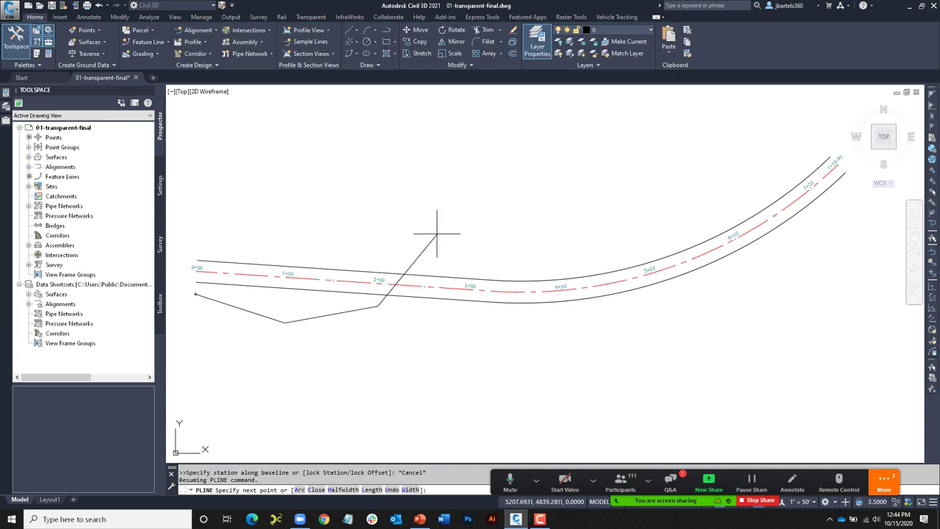
key(Escape)
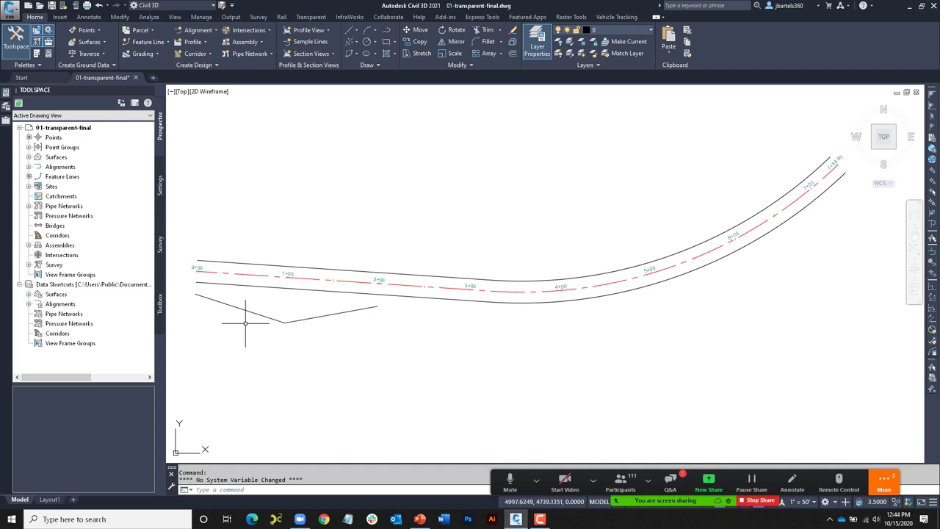
mouse_move(286, 368)
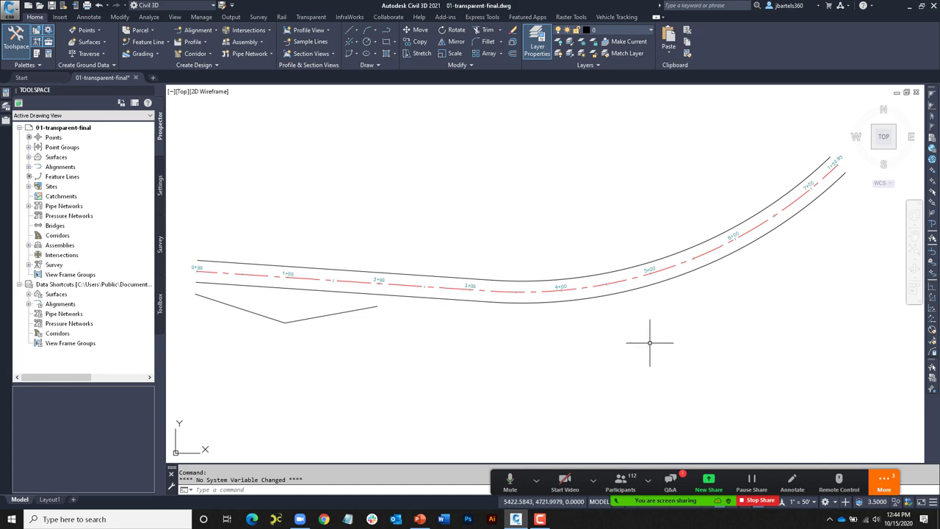
- Create a new FG layout profile in the Randall Road profile view with the ADSK-ROAD (PROP) style and ADSK-50H-10V FG Labels set
scroll(346, 332, up, 5)
scroll(551, 308, down, 10)
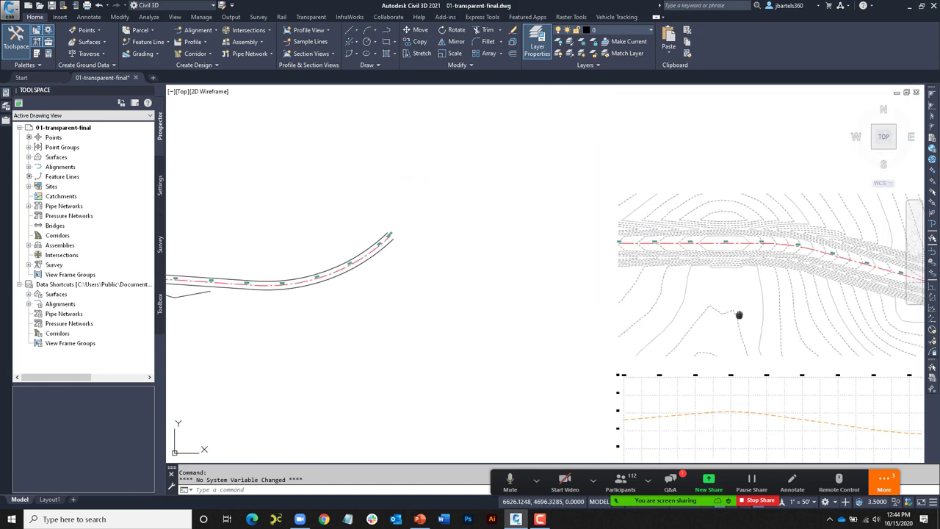
middle_drag(459, 252, 448, 248)
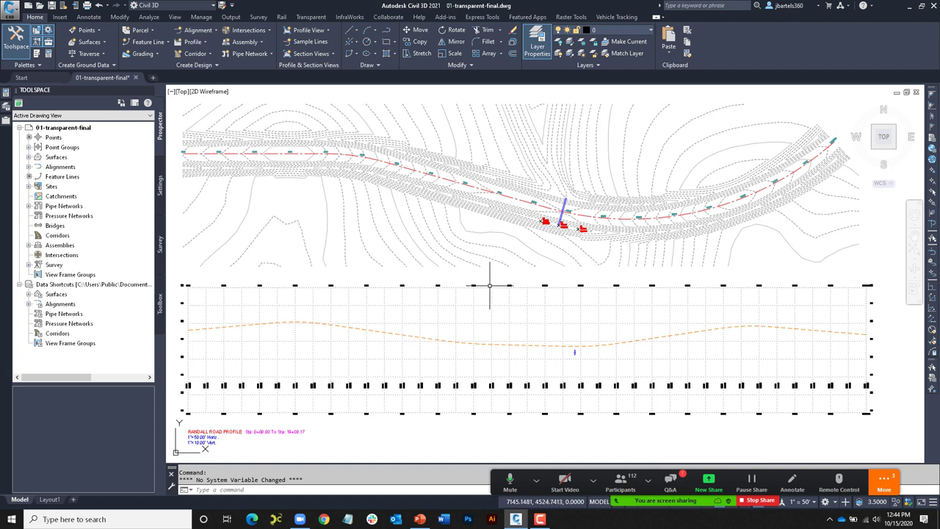
mouse_move(488, 287)
mouse_move(437, 223)
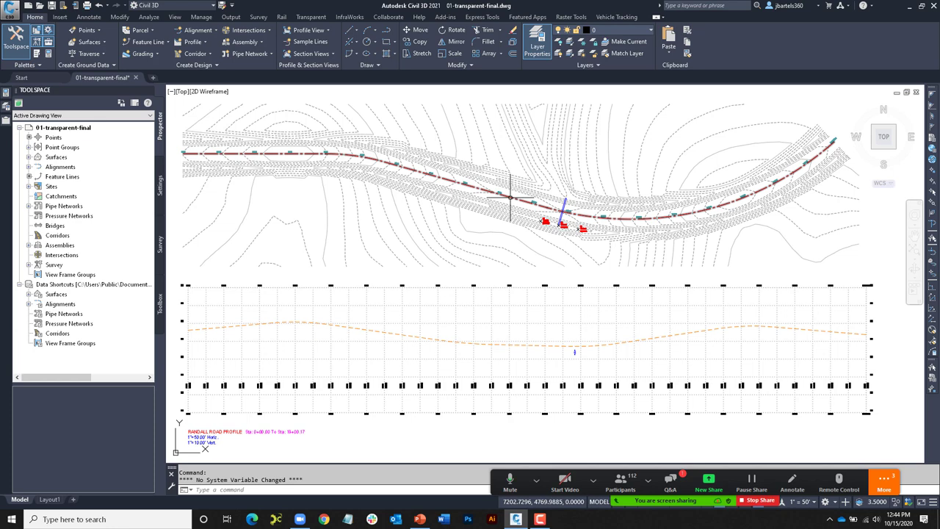
mouse_move(510, 196)
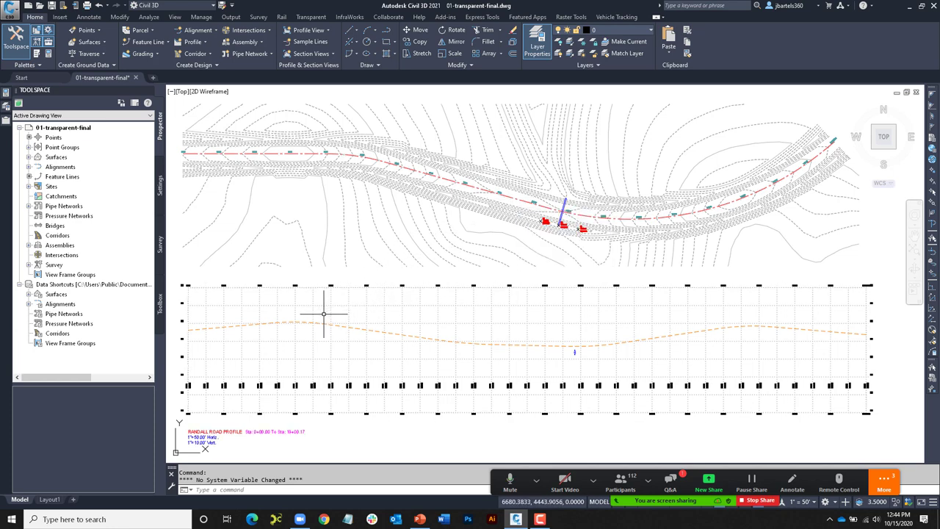
click(236, 312)
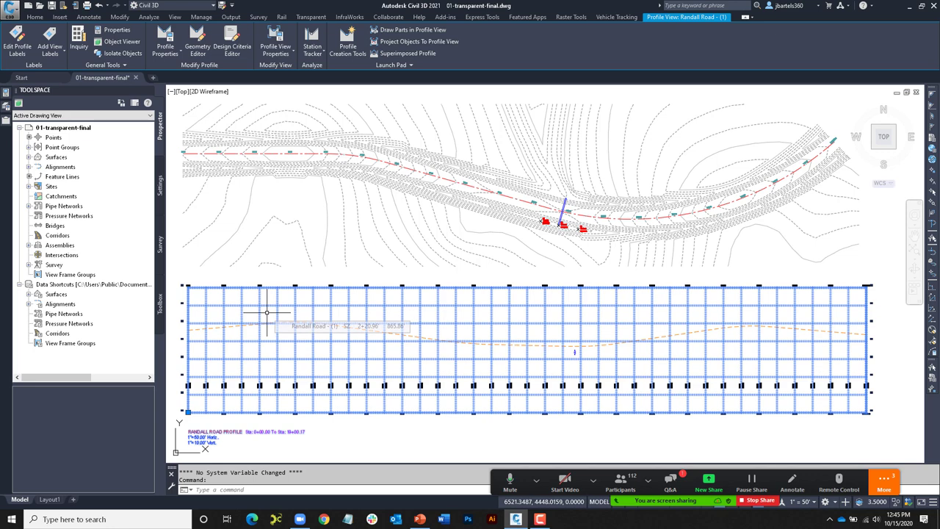
click(347, 44)
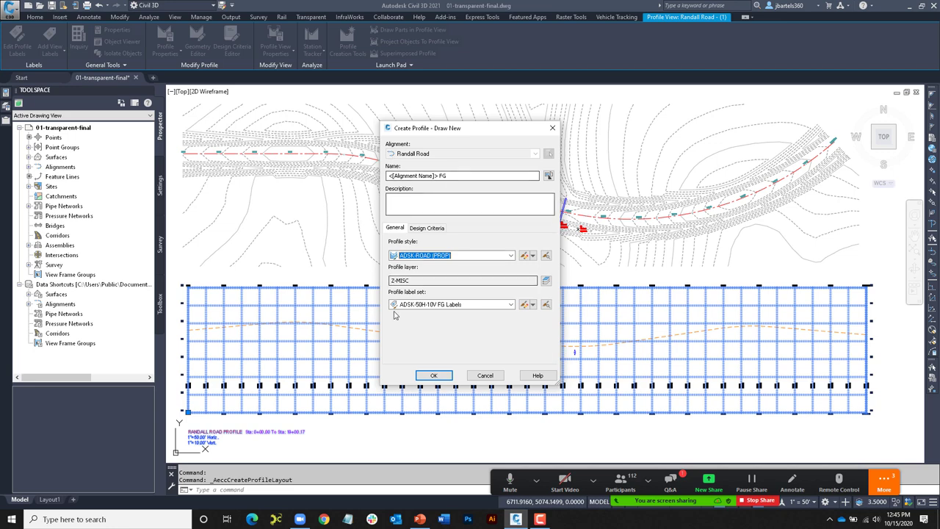
click(433, 376)
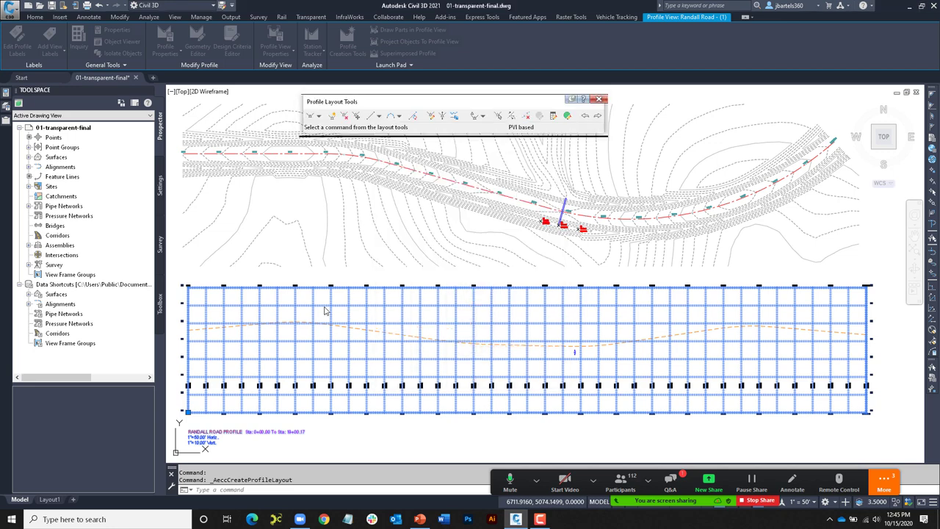
key(Escape)
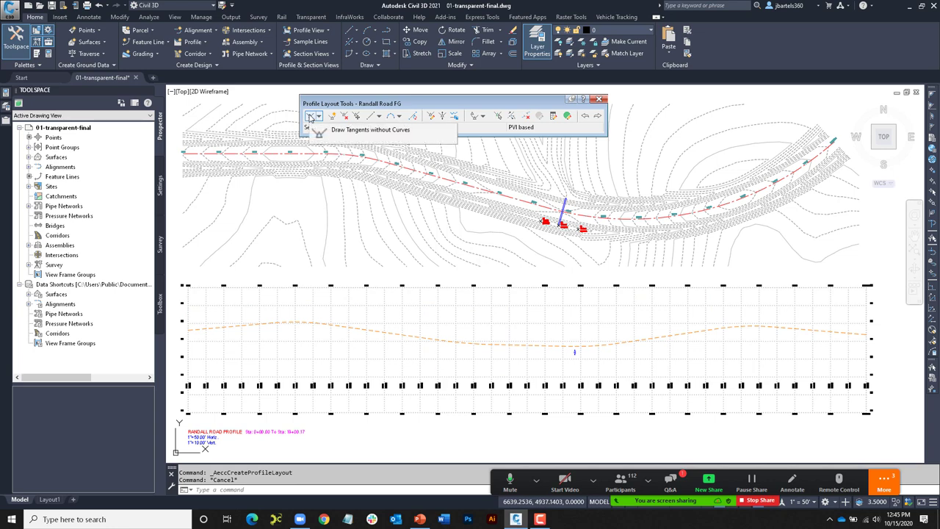
- Start drawing profile tangents without curves from the endpoint of the existing ground profile at station 0+00
click(309, 117)
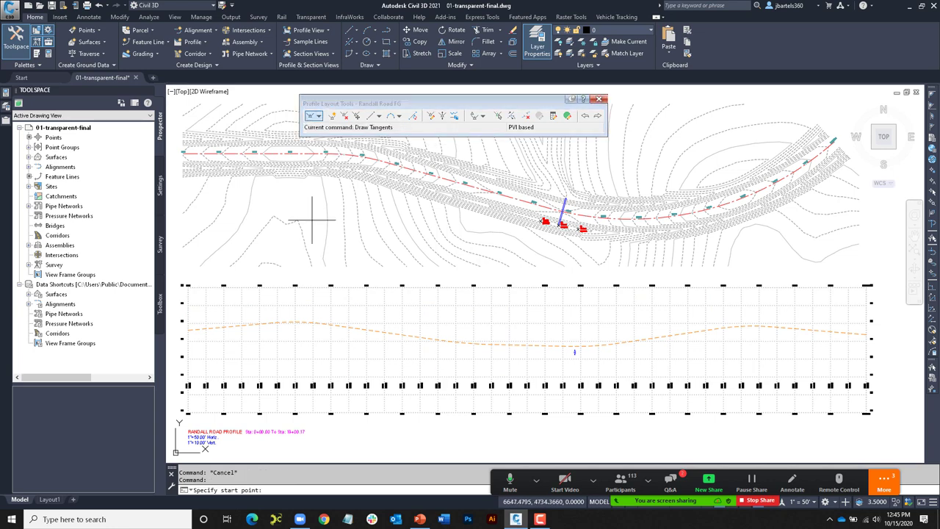
middle_drag(265, 296, 346, 280)
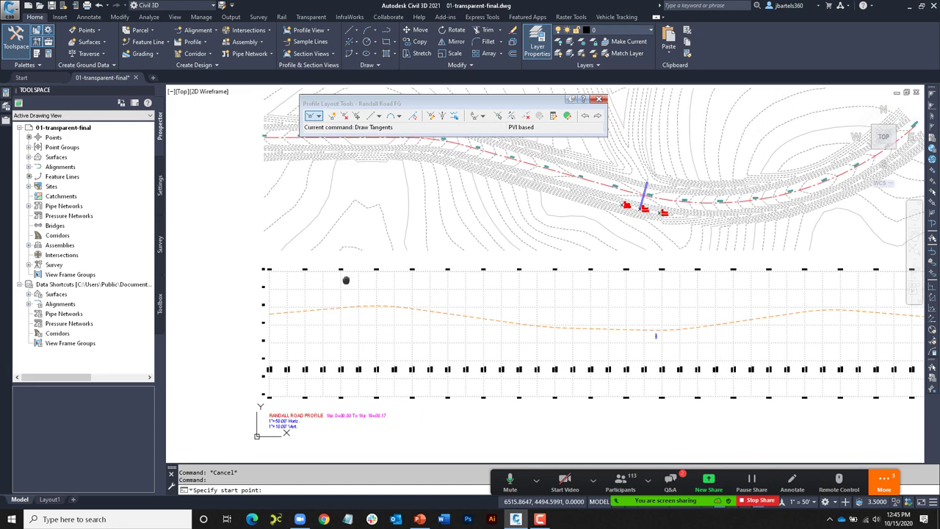
scroll(272, 312, up, 5)
shift+right_click(281, 320)
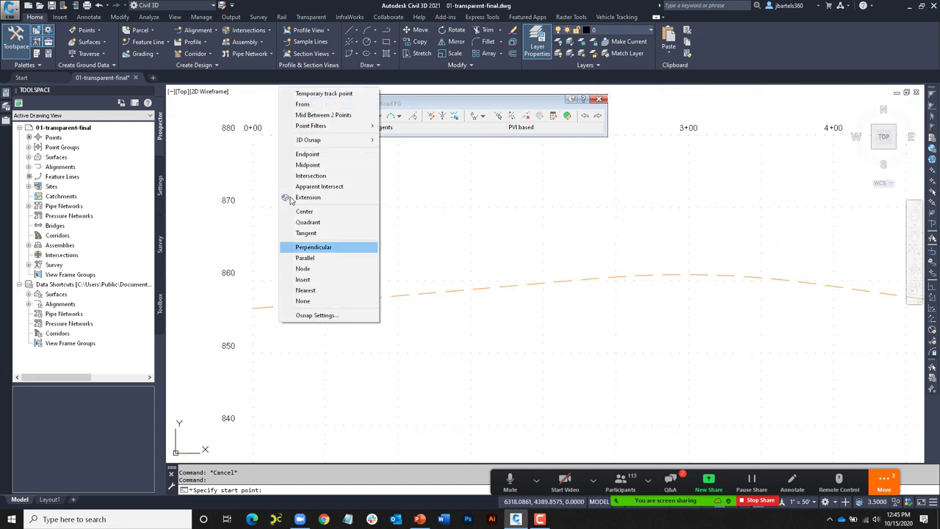
click(307, 154)
click(253, 308)
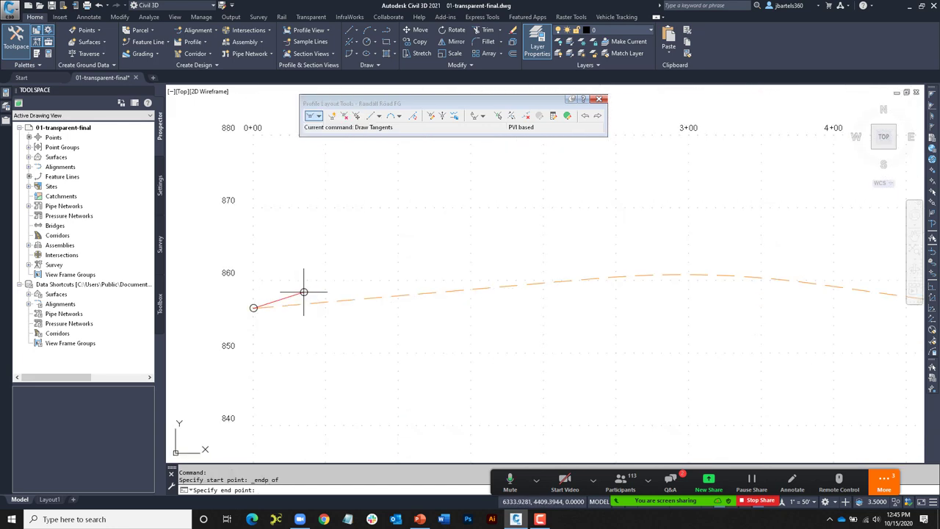
scroll(305, 291, down, 4)
middle_drag(315, 288, 281, 295)
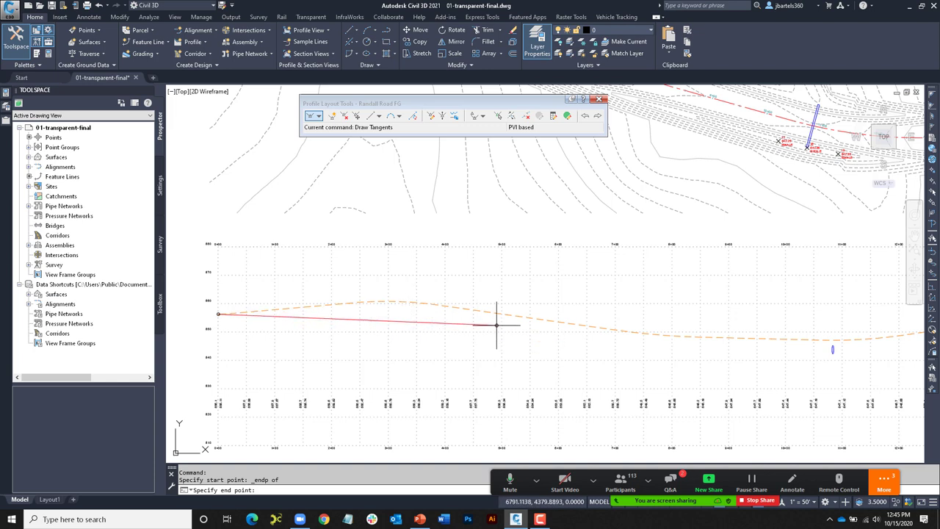
- Add the next PVI at station 300 and elevation 862 in the Randall Road profile view using the Profile Station Elevation transparent command
click(933, 289)
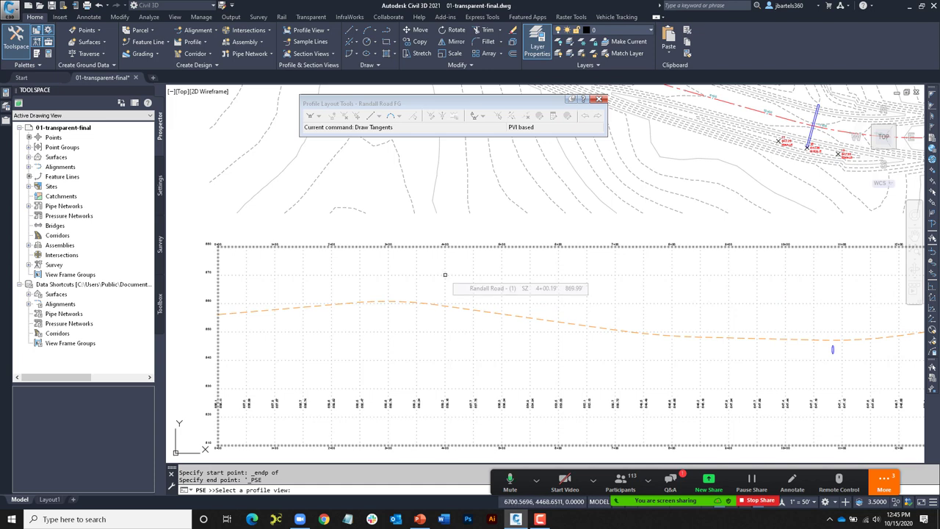
click(445, 275)
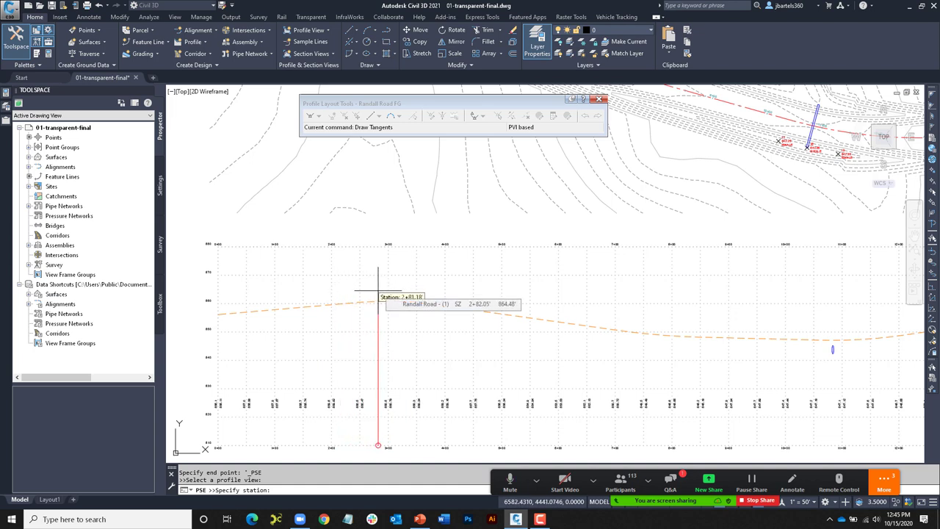
text(300)
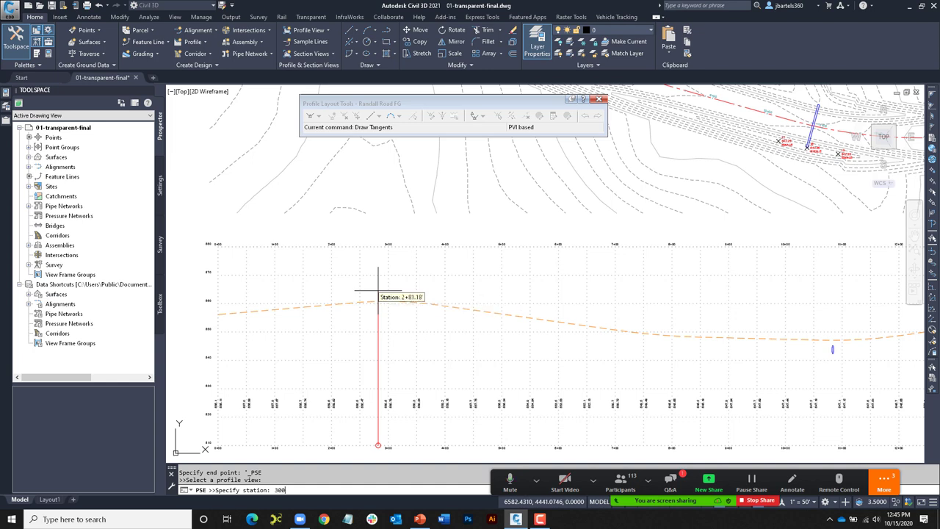
key(Return)
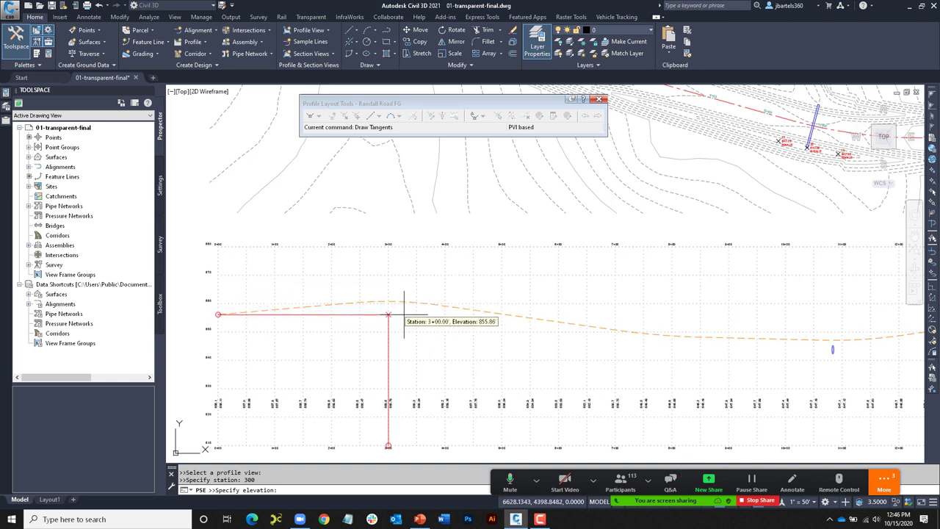
text(862)
key(Return)
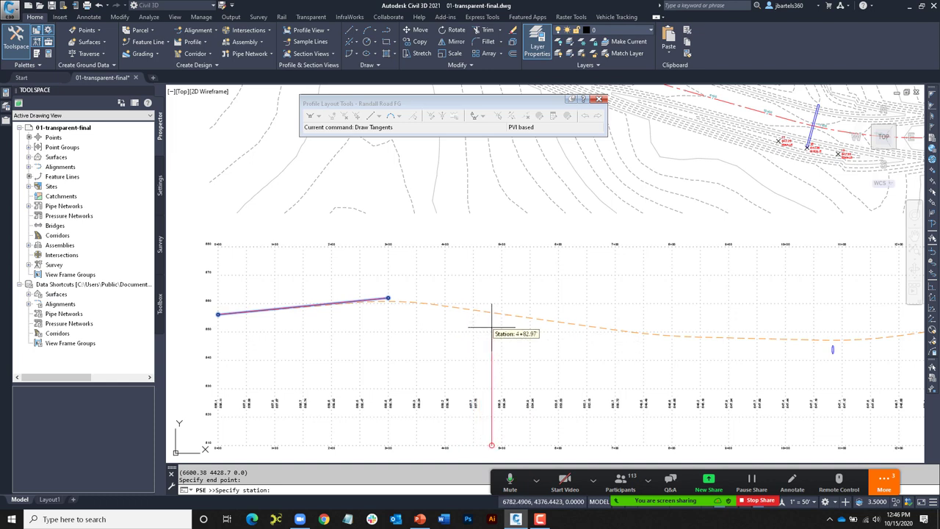
key(Escape)
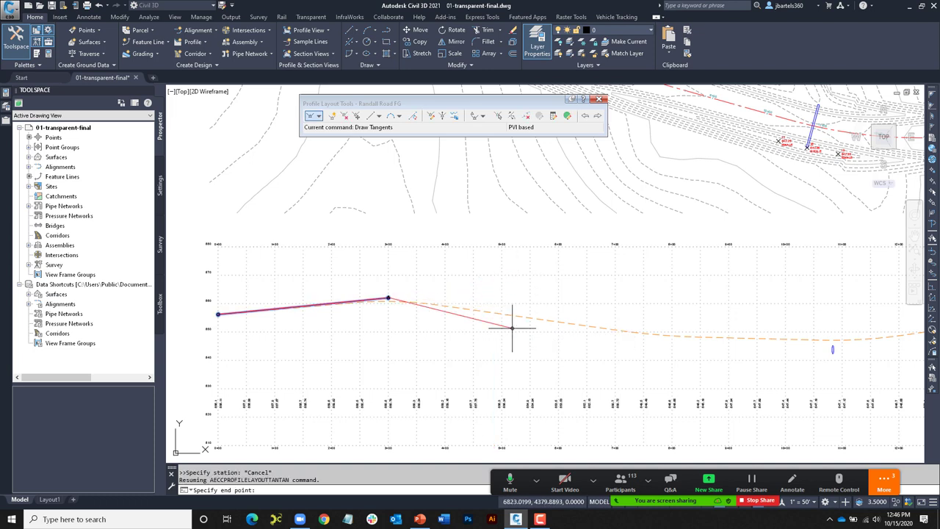
- Extend the profile tangent at a grade of -3 to station 600 using the Profile Grade Station transparent command
click(933, 301)
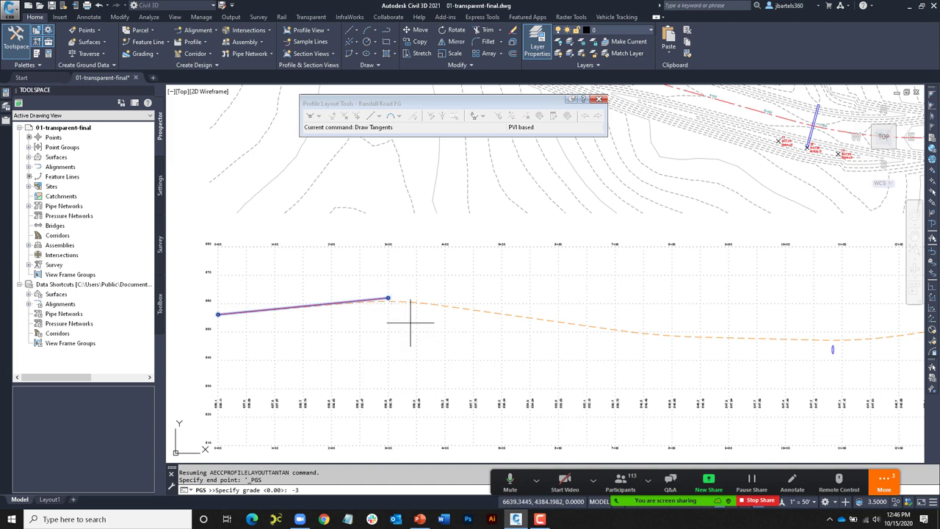
key(Return)
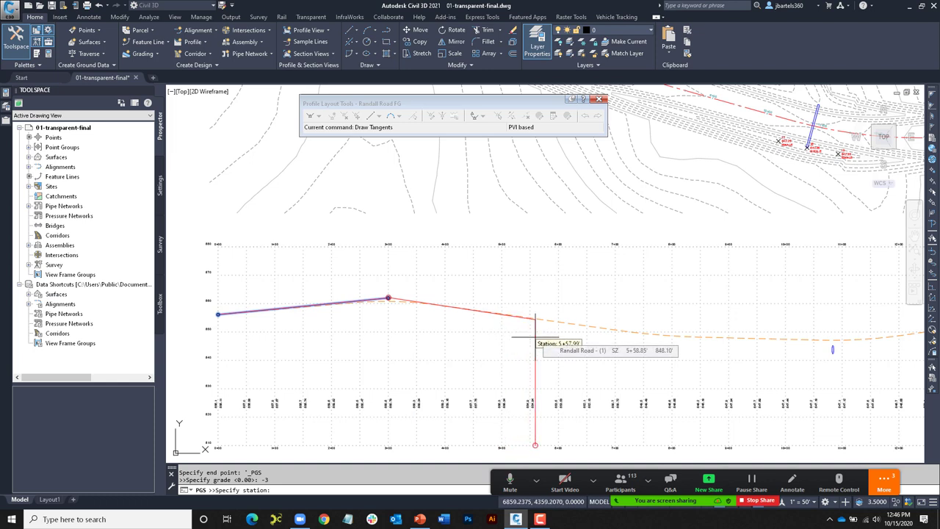
text(690)
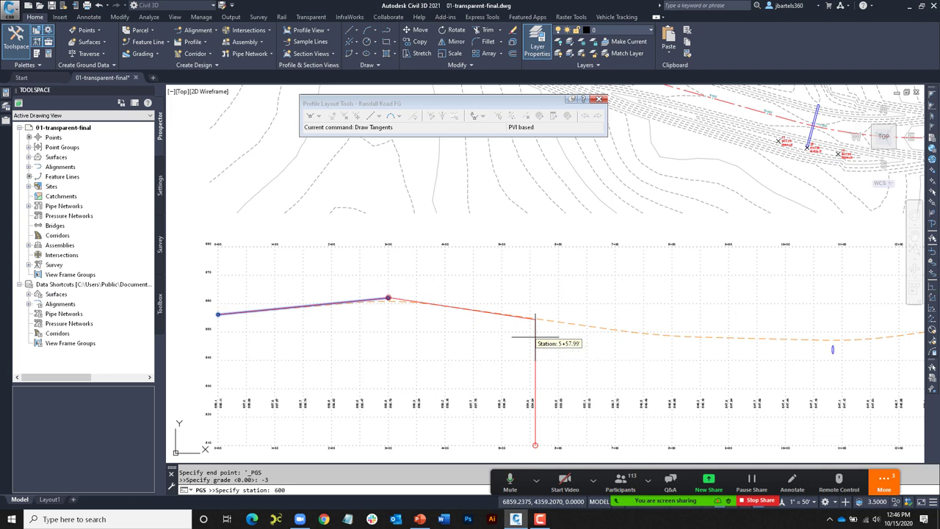
text(0)
key(Return)
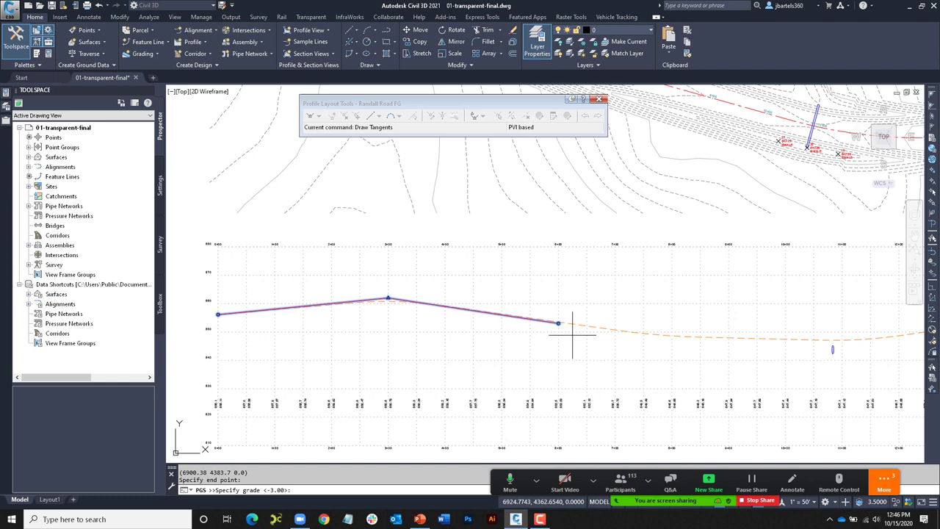
key(Escape)
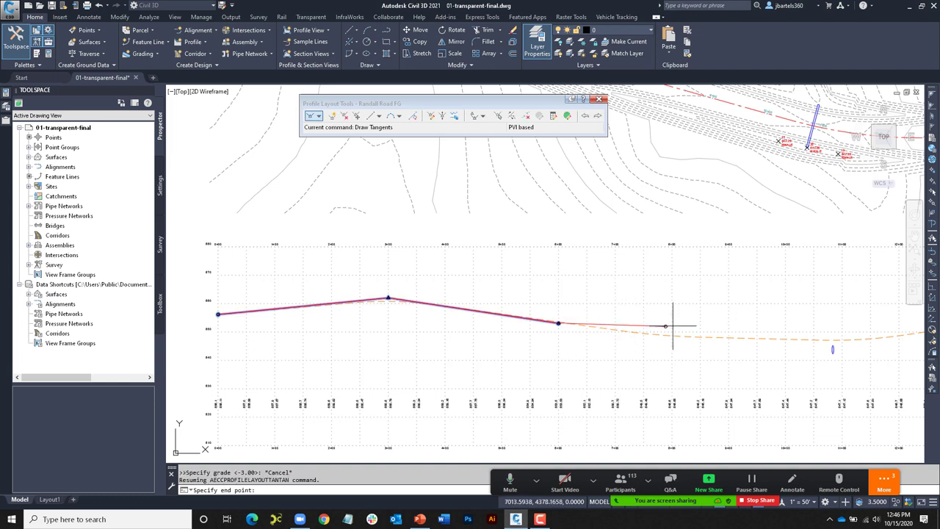
- Extend the profile tangent at a grade of -4 to elevation 843 using the Profile Grade Elevation transparent command
click(931, 311)
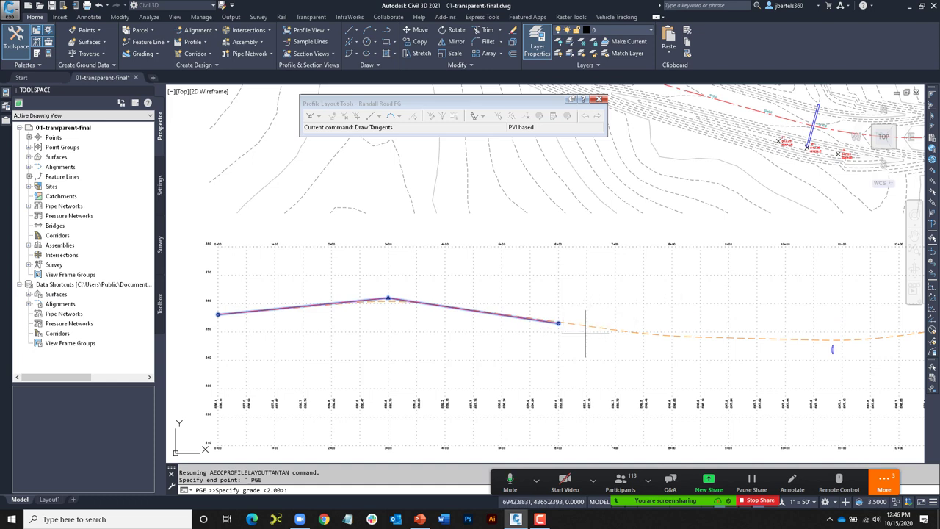
text(-4)
key(Return)
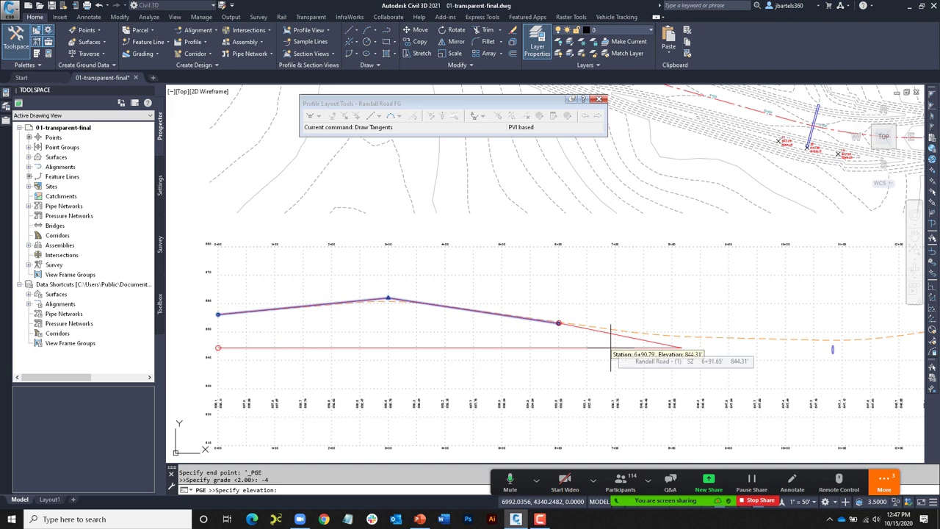
text(8 )
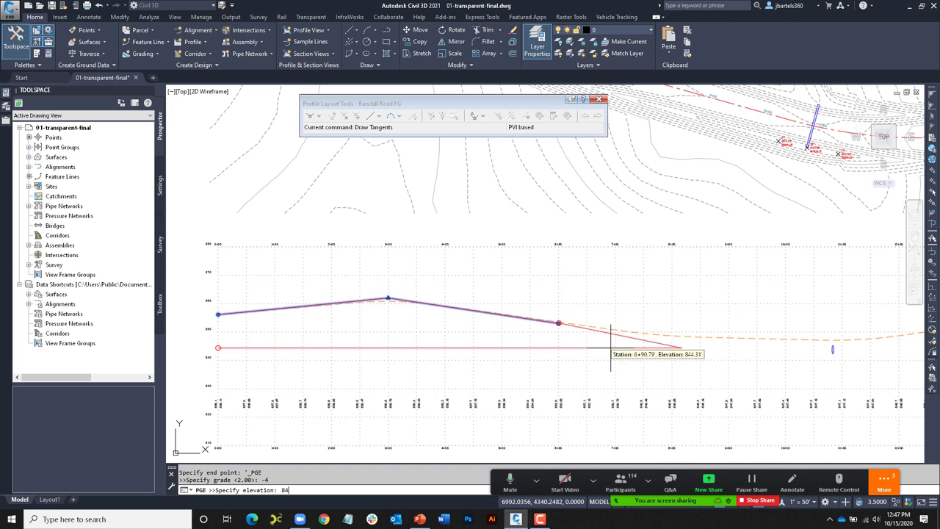
text(43)
key(Return)
mouse_move(718, 342)
middle_down()
mouse_move(602, 321)
mouse_move(526, 325)
middle_up()
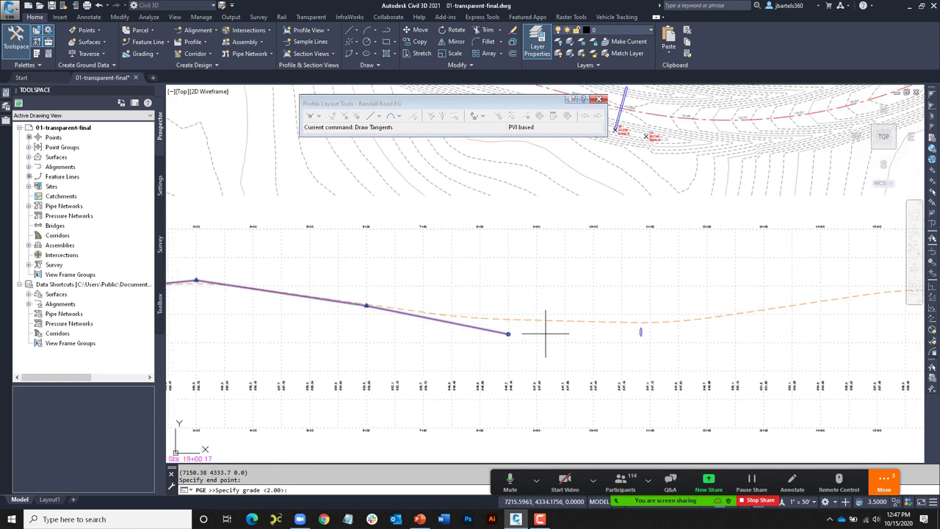
key(Escape)
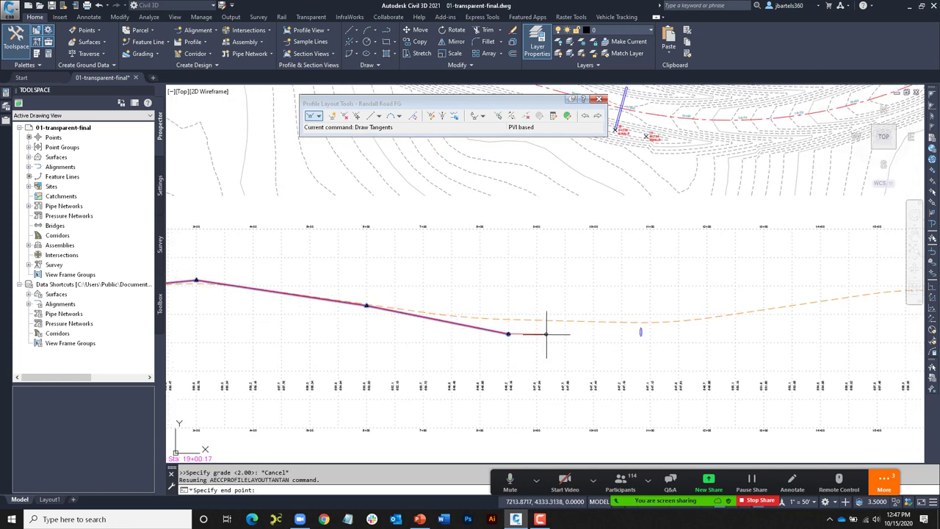
- Extend the profile tangent at a grade of 2 for a length of 100 using the Profile Grade Length transparent command
click(933, 322)
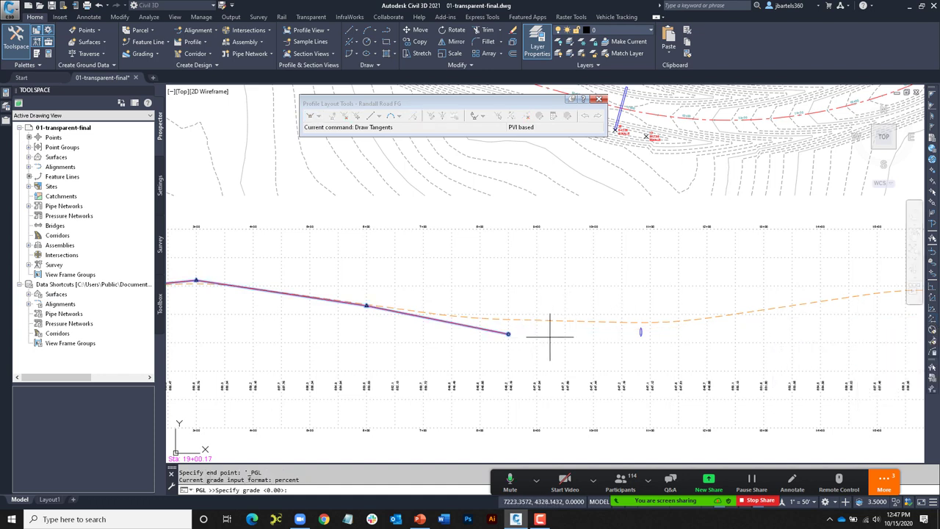
text(2)
key(Return)
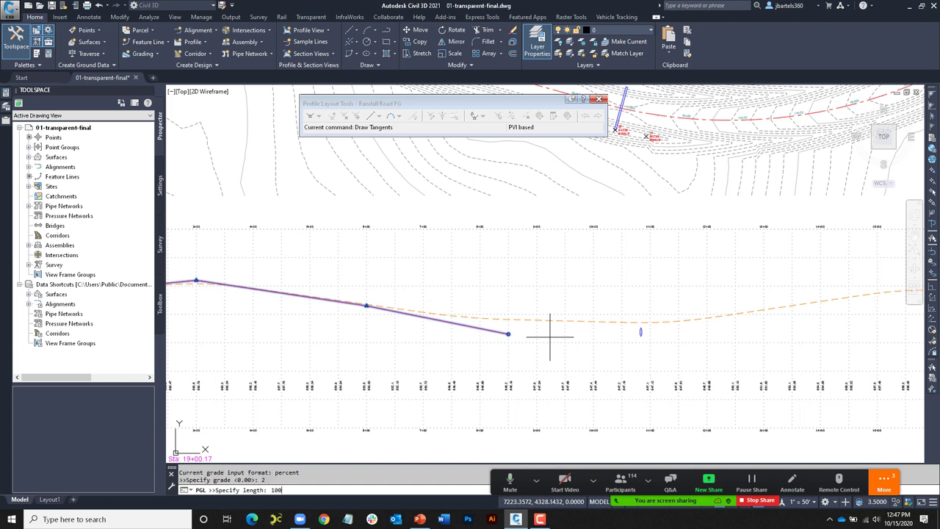
text(100)
key(Return)
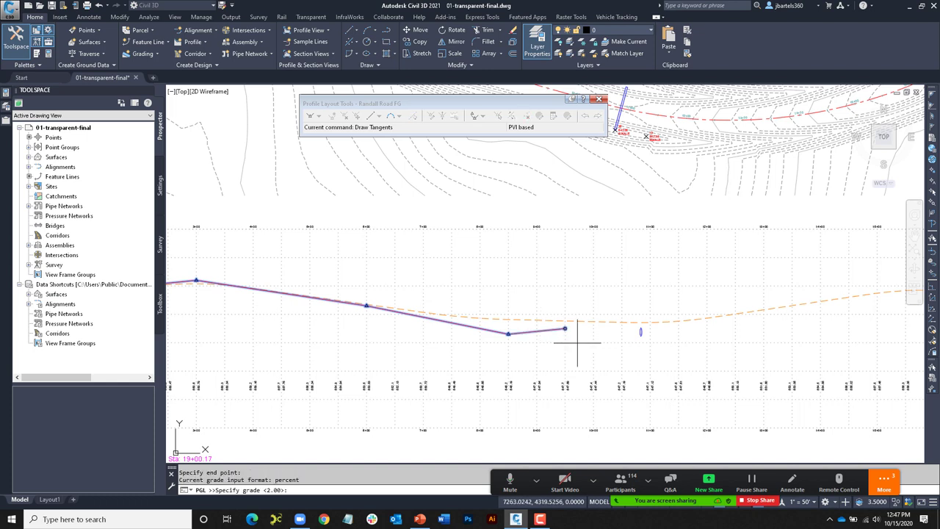
key(Escape)
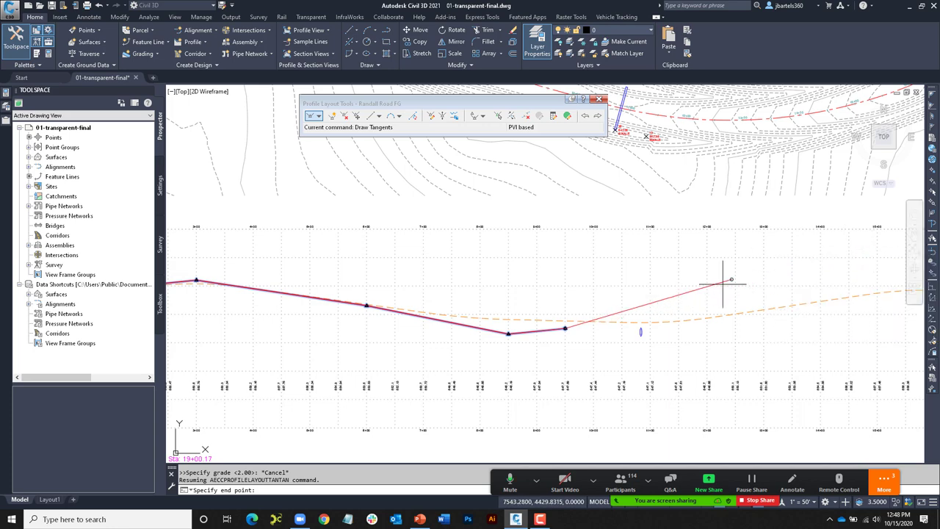
- Take the next PVI's station from the intersection of the alignment and the pipe crossing near 11+00 in plan, using the STAE transparent command
scroll(605, 345, up, 5)
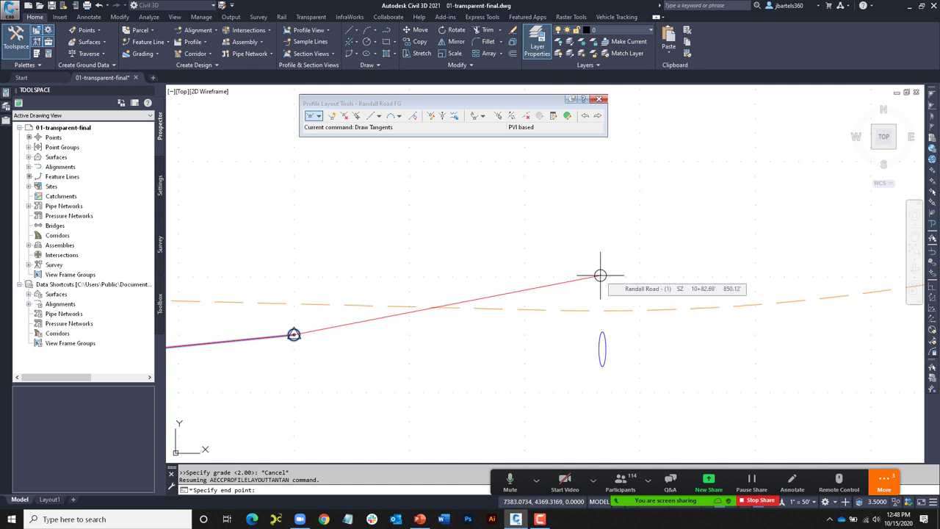
click(933, 253)
scroll(757, 254, down, 4)
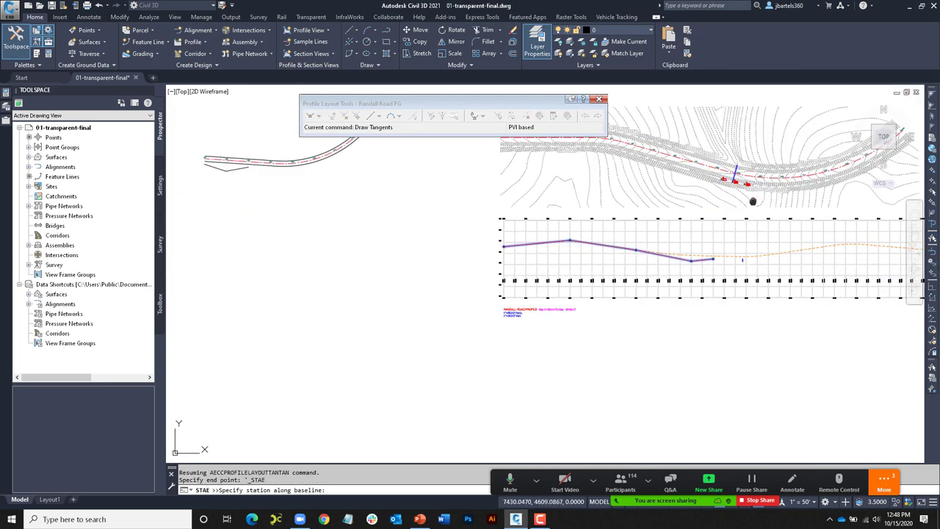
scroll(753, 207, up, 5)
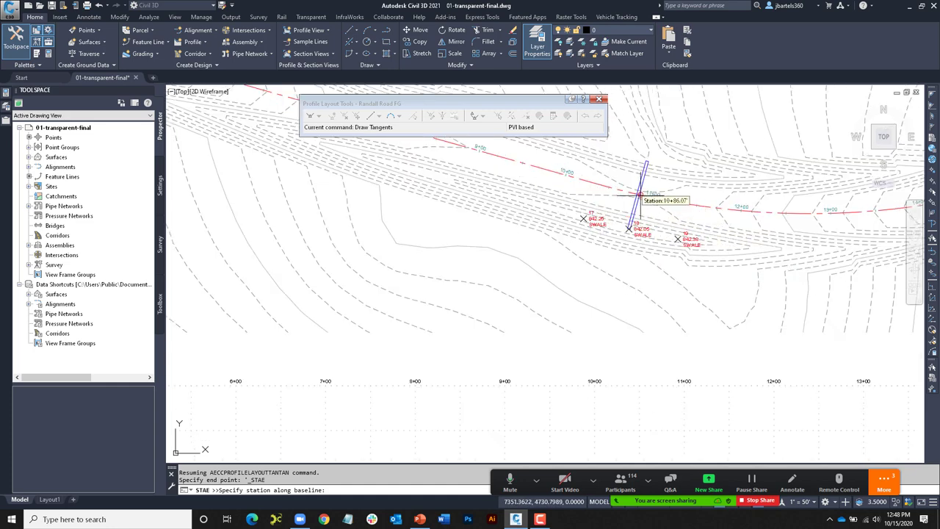
scroll(641, 195, up, 5)
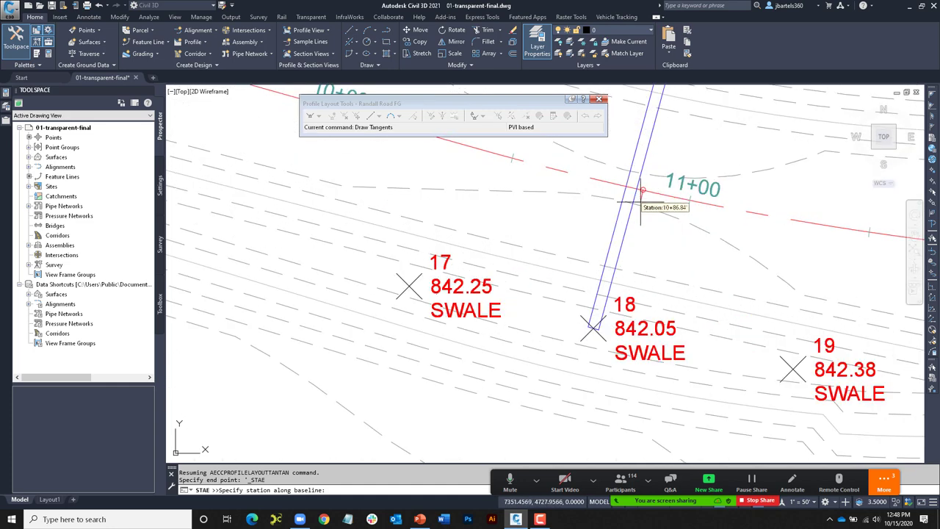
shift+right_click(659, 235)
click(692, 323)
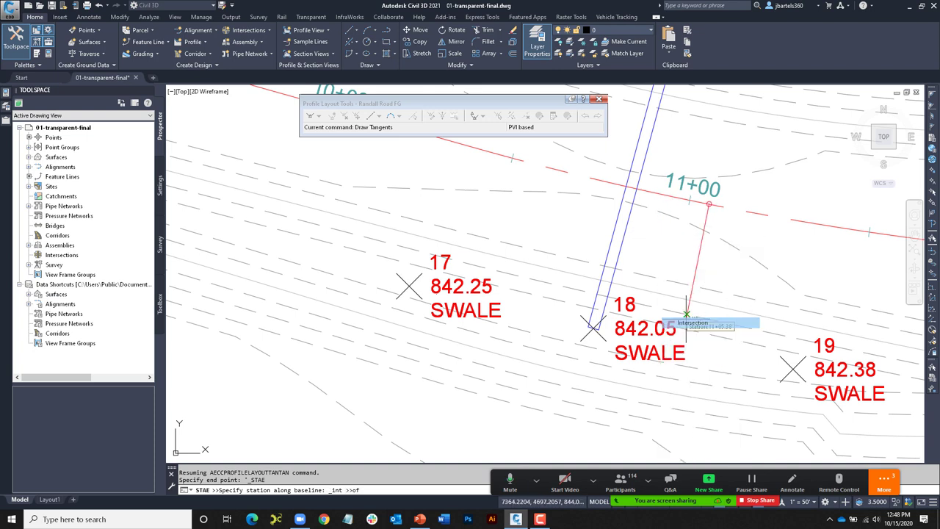
click(630, 185)
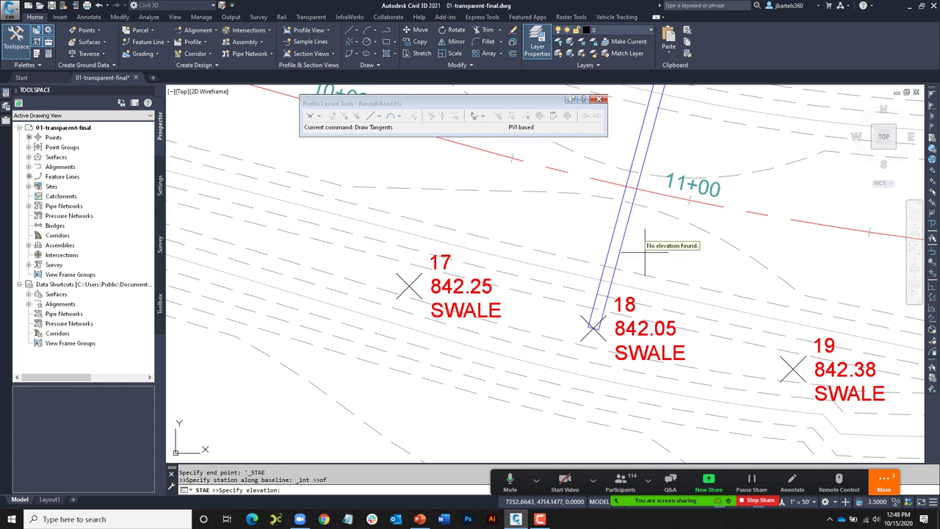
- Set the elevation of the PVI at the pipe crossing to 850 and leave the STAE transparent command
scroll(643, 238, down, 5)
scroll(668, 320, up, 2)
scroll(668, 321, up, 4)
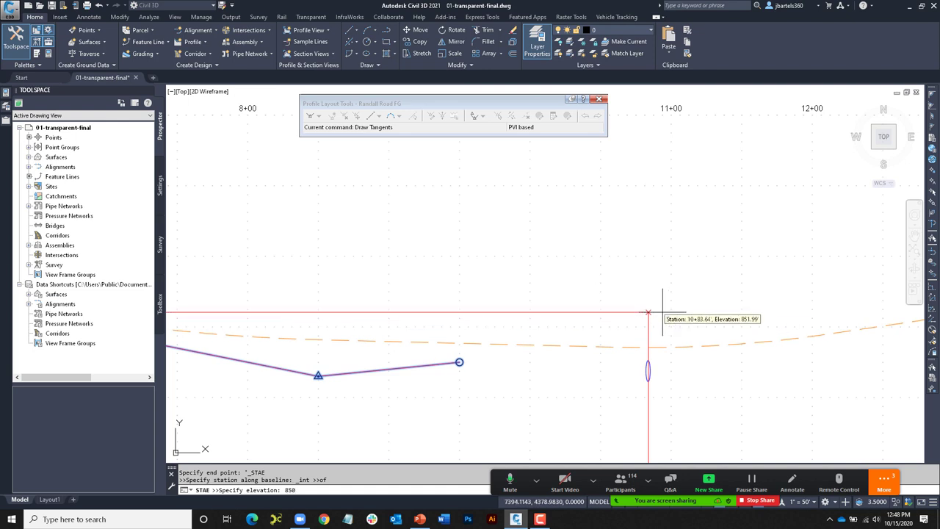
key(Return)
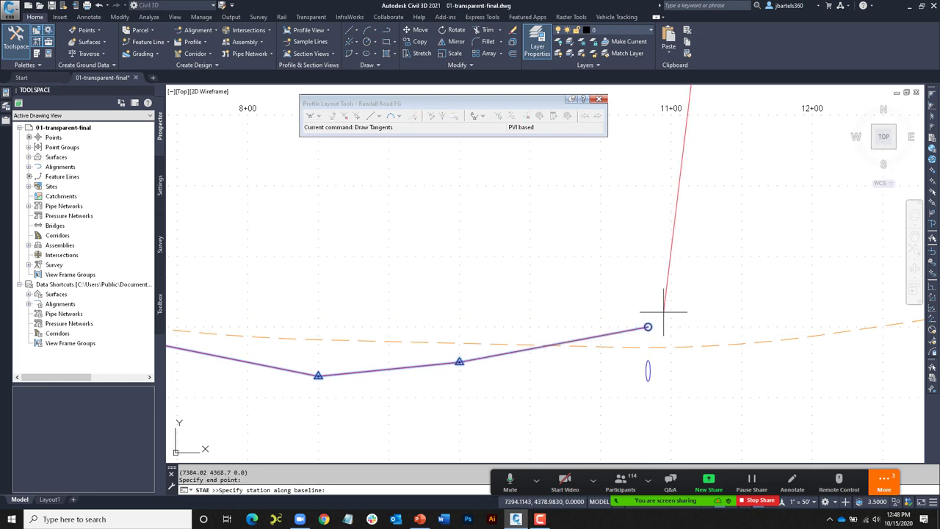
scroll(665, 309, down, 3)
middle_drag(694, 252, 562, 321)
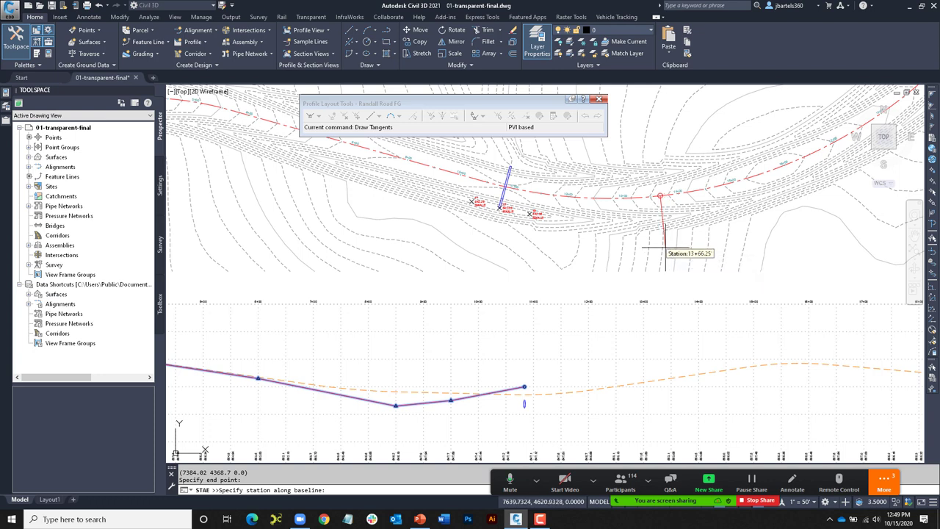
key(Escape)
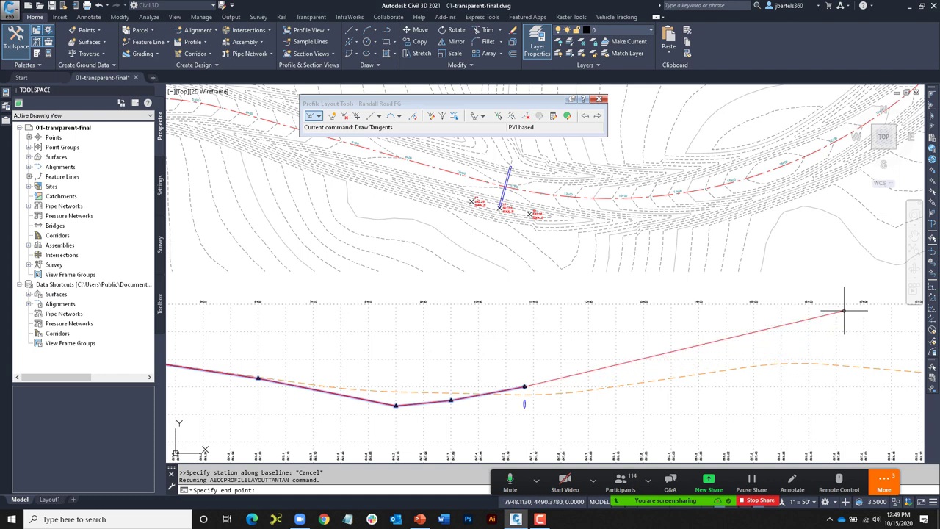
- Add a PVI at station 1400 from the EG surface elevation using the SSE transparent command, and finish drawing the tangents
click(931, 264)
middle_drag(793, 253, 734, 250)
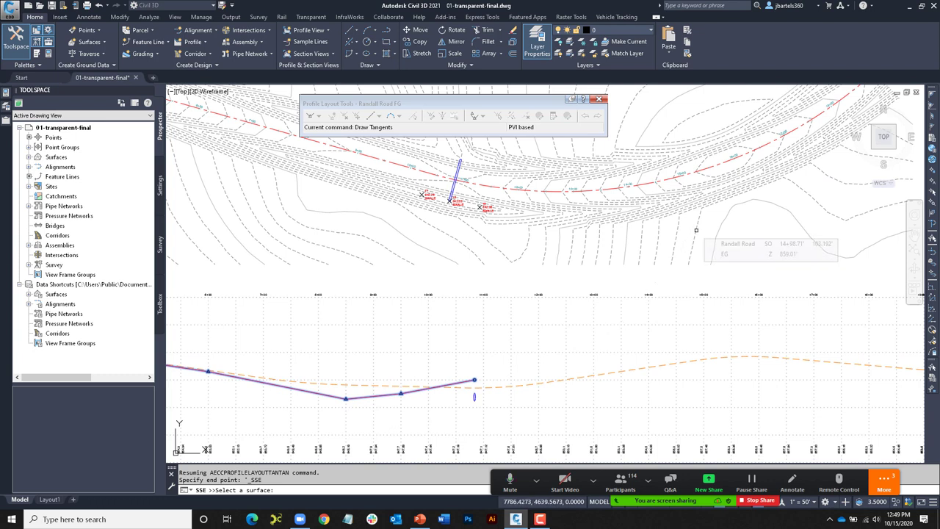
click(698, 230)
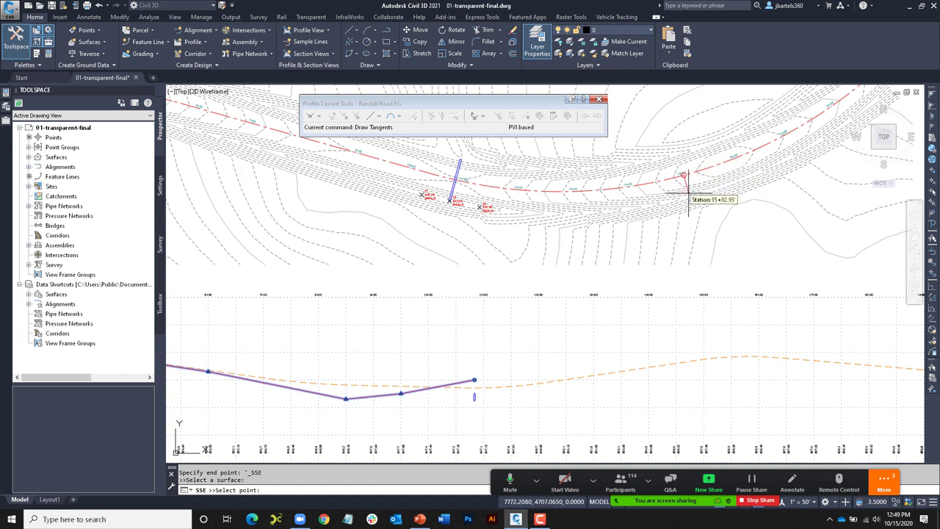
text(1400)
key(Return)
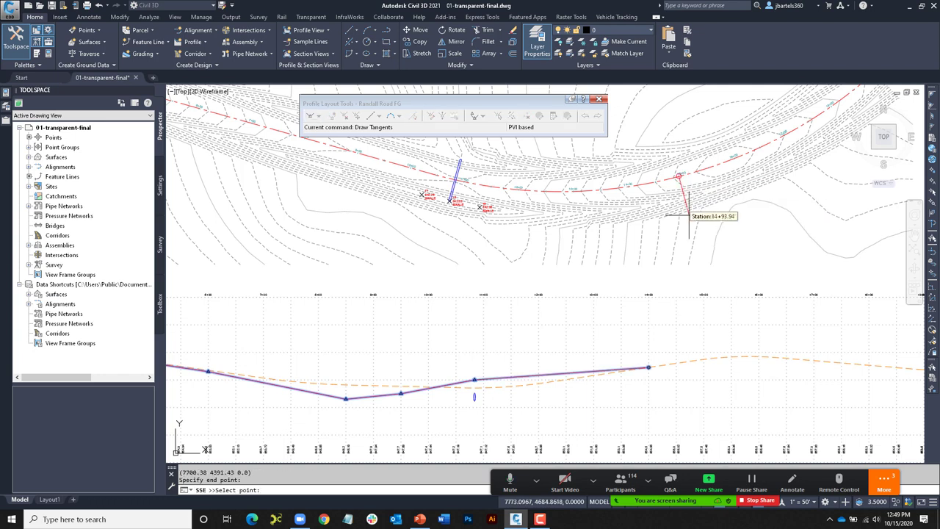
click(689, 227)
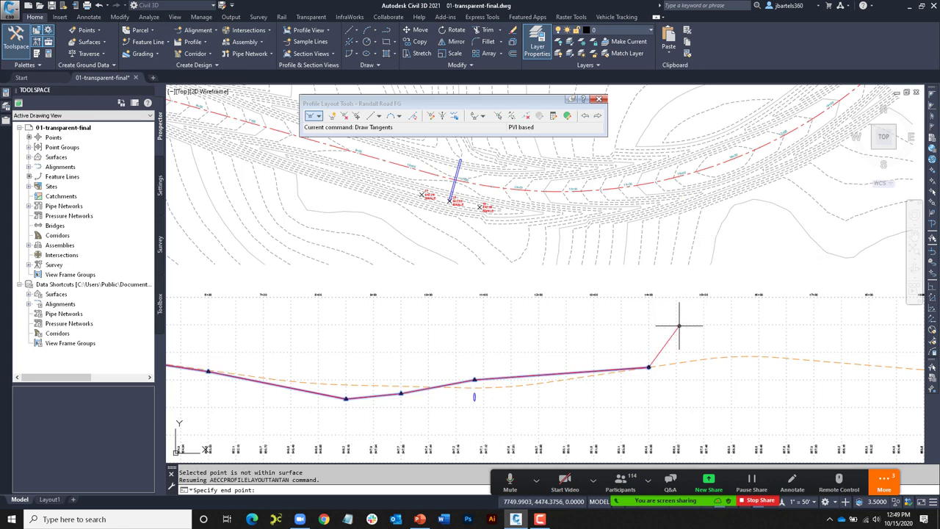
key(Escape)
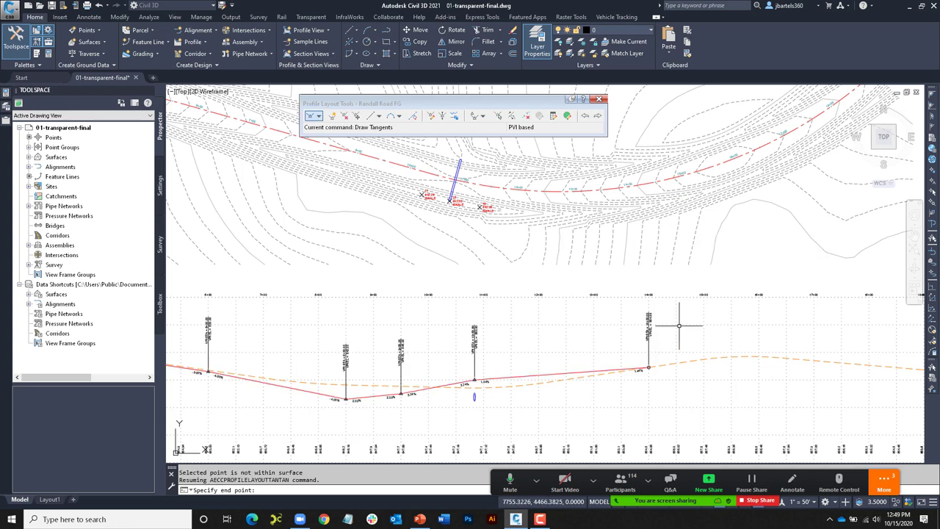
- Examine the drawn profile in the Randall Road profile view and SWALE points 17, 18 and 19 beside the pipe crossing in plan
scroll(602, 340, down, 2)
middle_drag(600, 340, 693, 336)
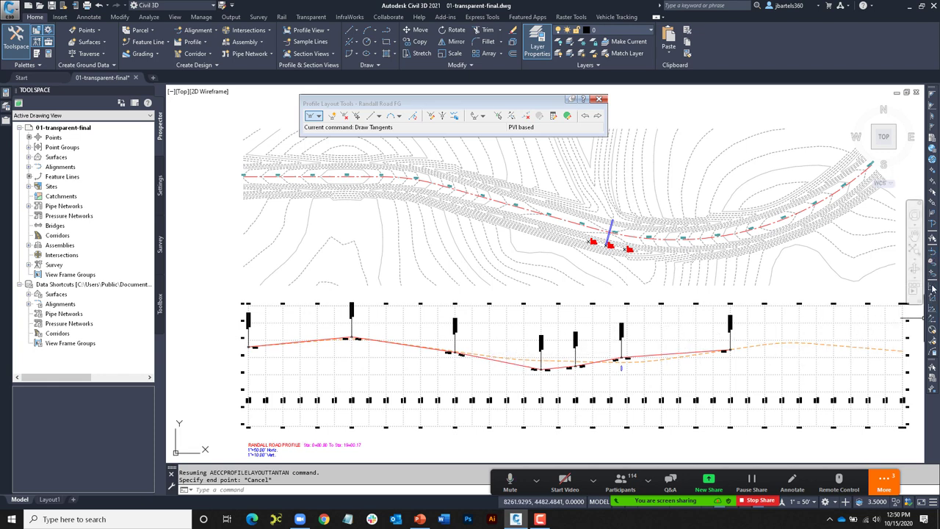
middle_drag(669, 321, 641, 327)
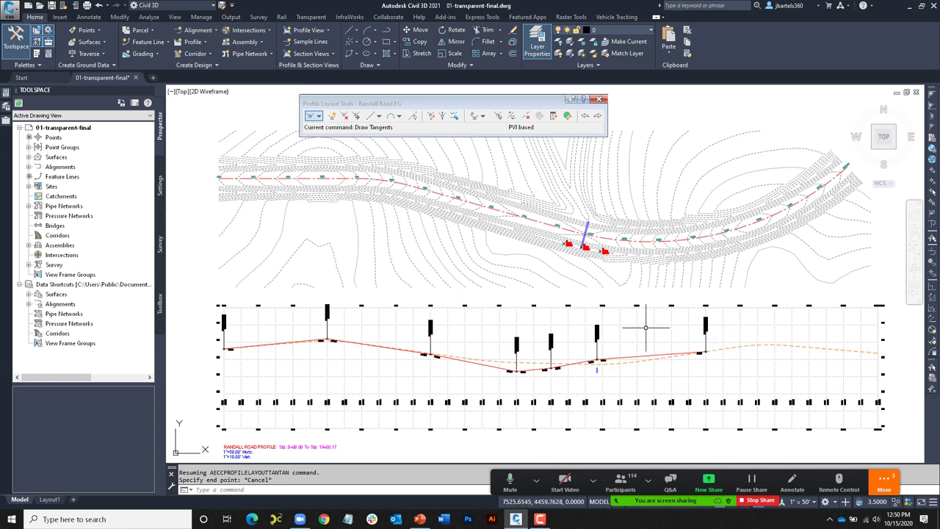
middle_drag(660, 289, 616, 285)
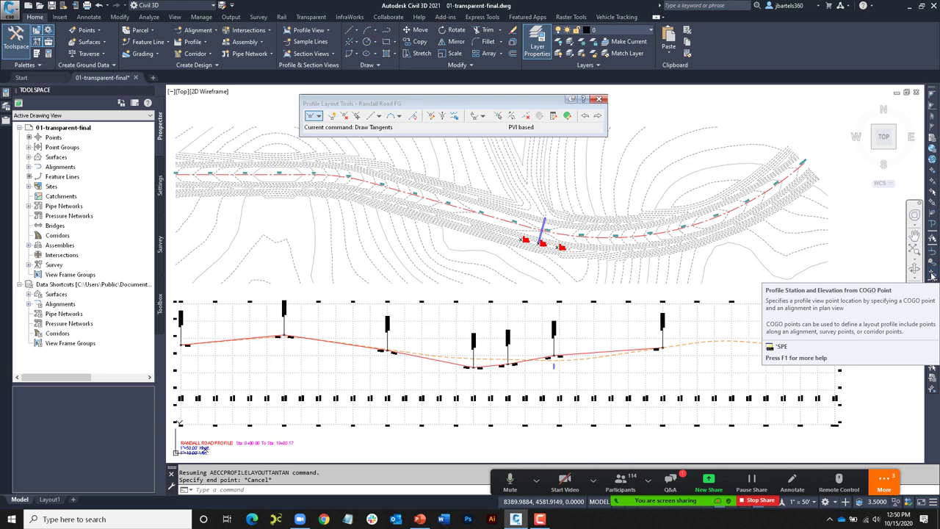
scroll(542, 243, up, 8)
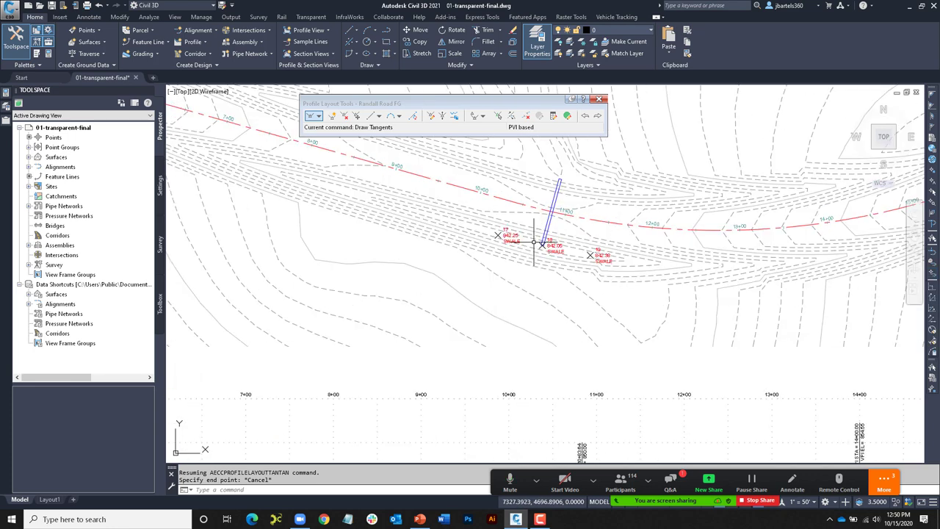
middle_drag(533, 244, 512, 262)
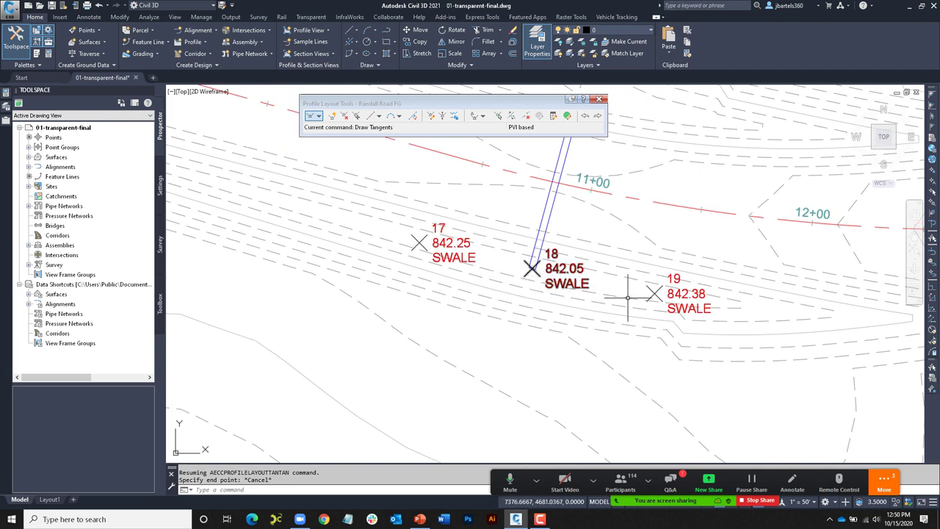
click(531, 270)
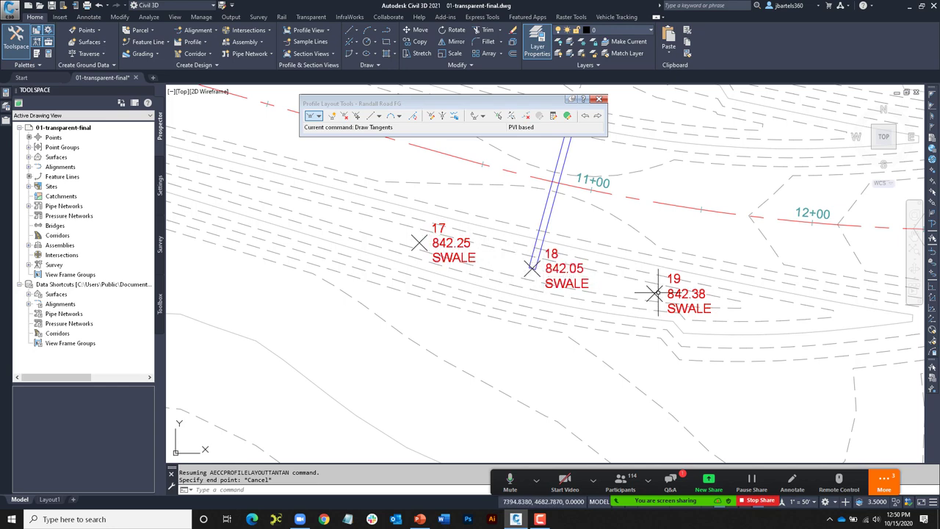
scroll(655, 294, down, 6)
middle_drag(670, 338, 655, 213)
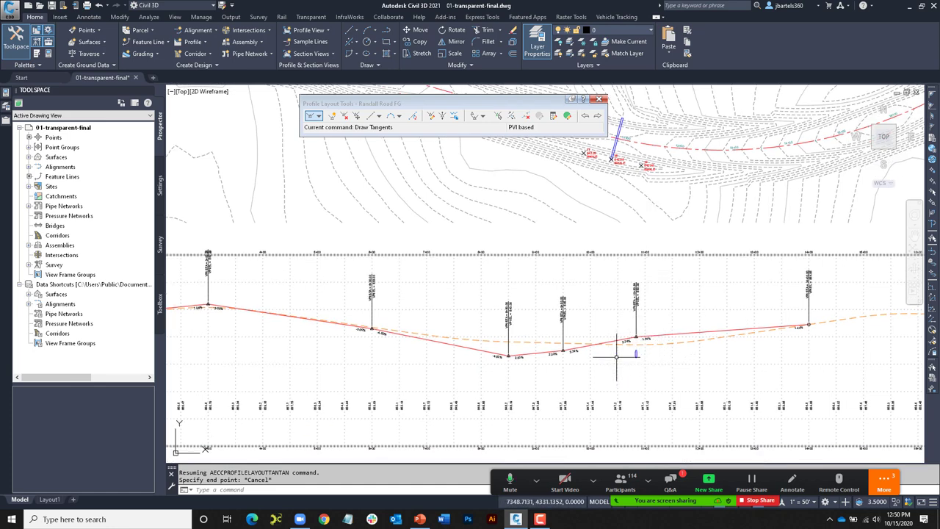
mouse_move(612, 227)
middle_down()
mouse_move(595, 252)
mouse_move(577, 256)
middle_up()
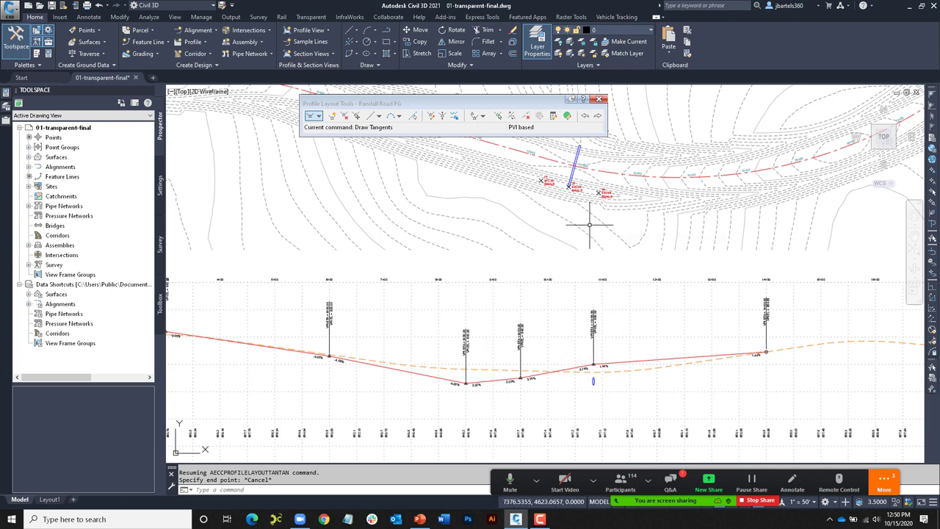
- Draw a polyline in the Randall Road profile view through SWALE points 17, 18 and 19 using Profile Station and Elevation from COGO Point
click(400, 56)
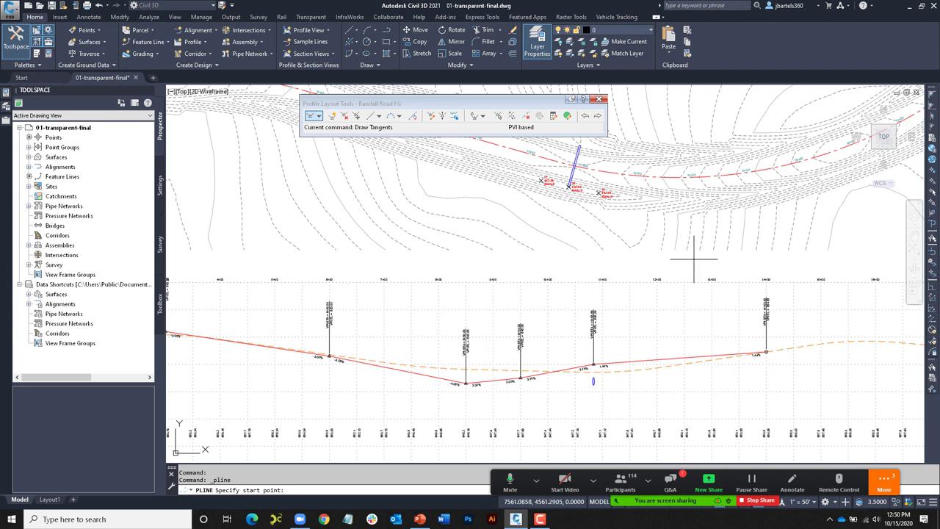
click(932, 274)
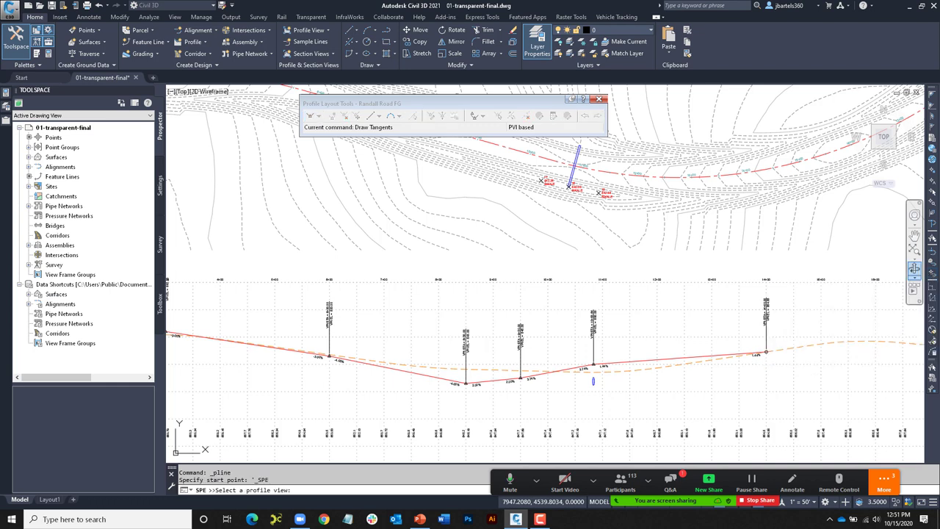
click(684, 291)
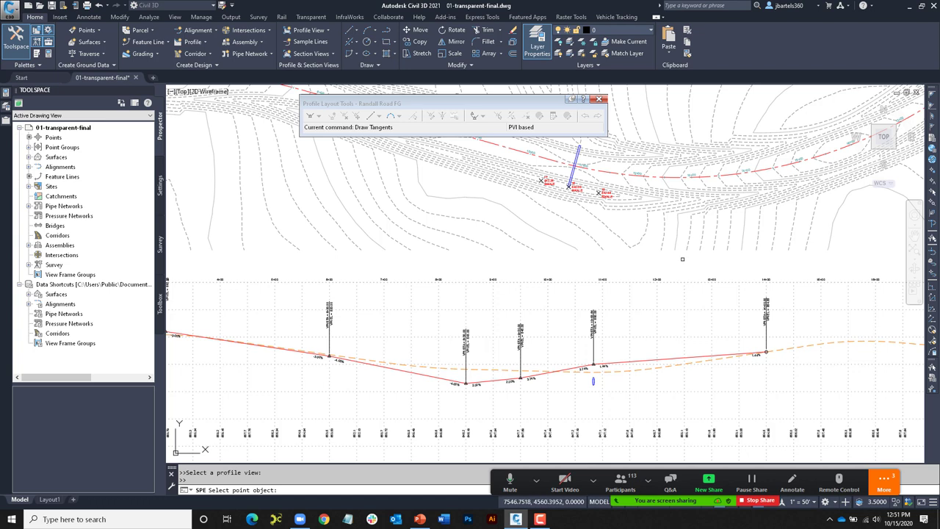
click(548, 182)
click(565, 384)
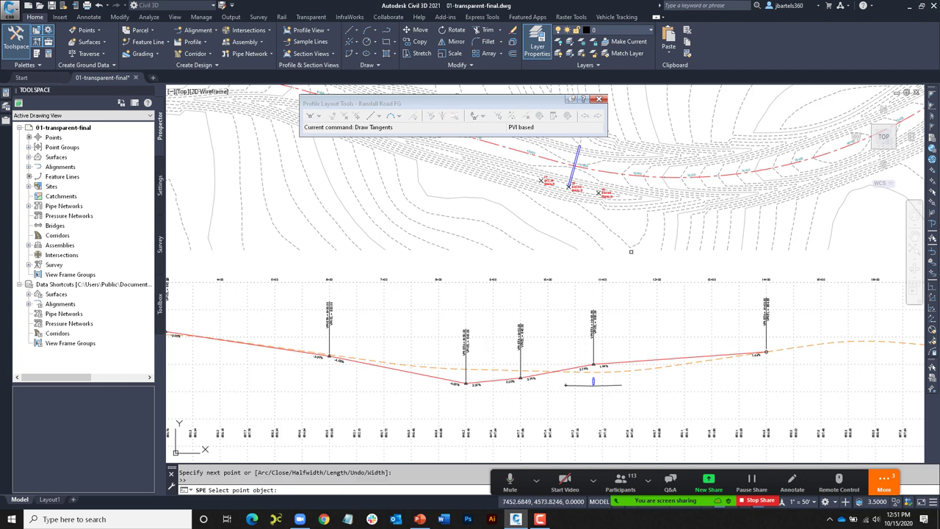
click(626, 292)
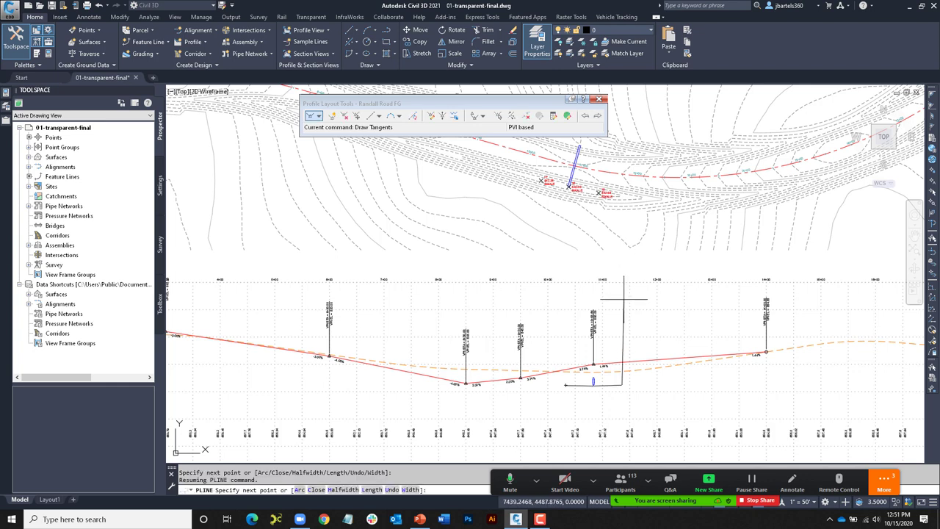
key(Escape)
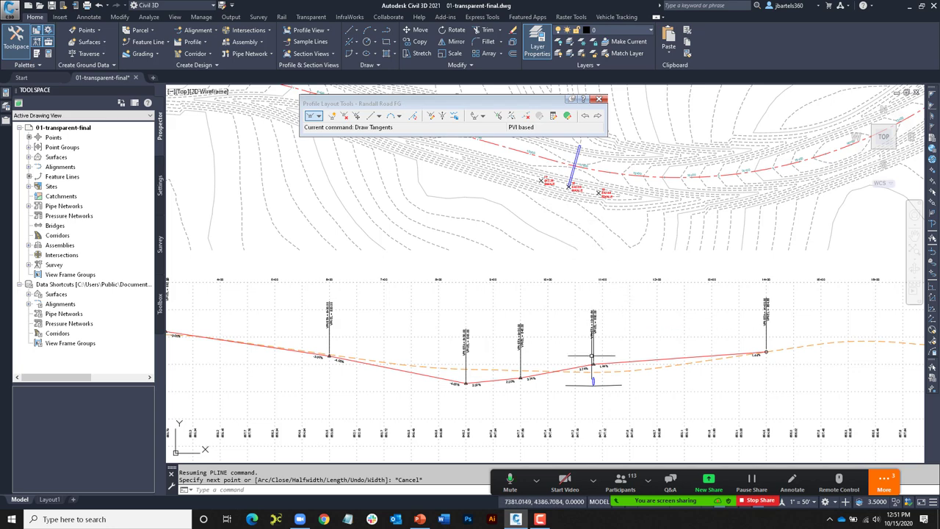
scroll(592, 384, up, 5)
middle_drag(590, 388, 569, 346)
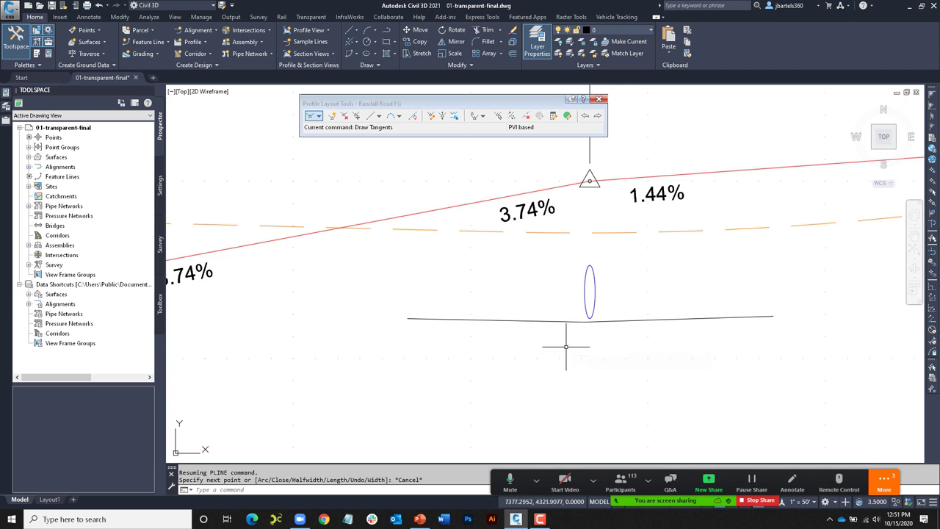
scroll(566, 347, down, 2)
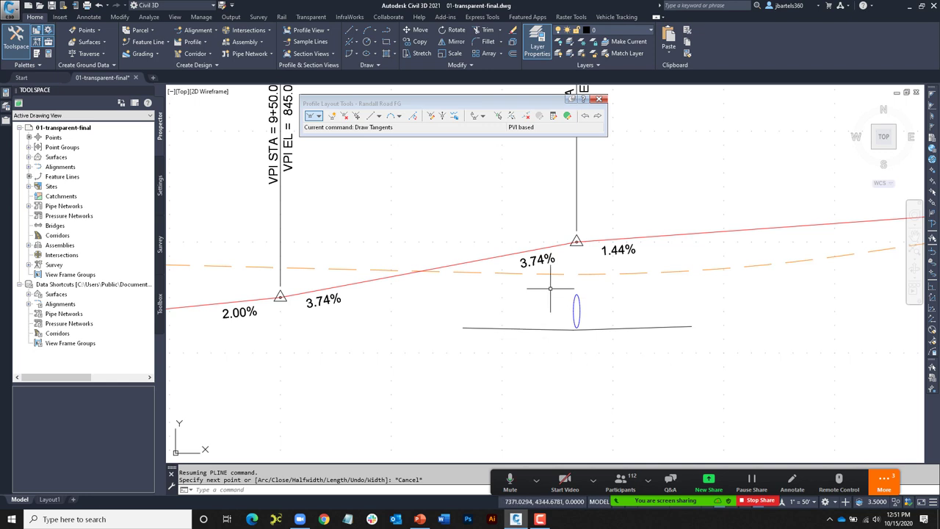
- Close the Profile Layout Tools and go to the dimensioned 100' line east of the Randall Road profile view
click(600, 99)
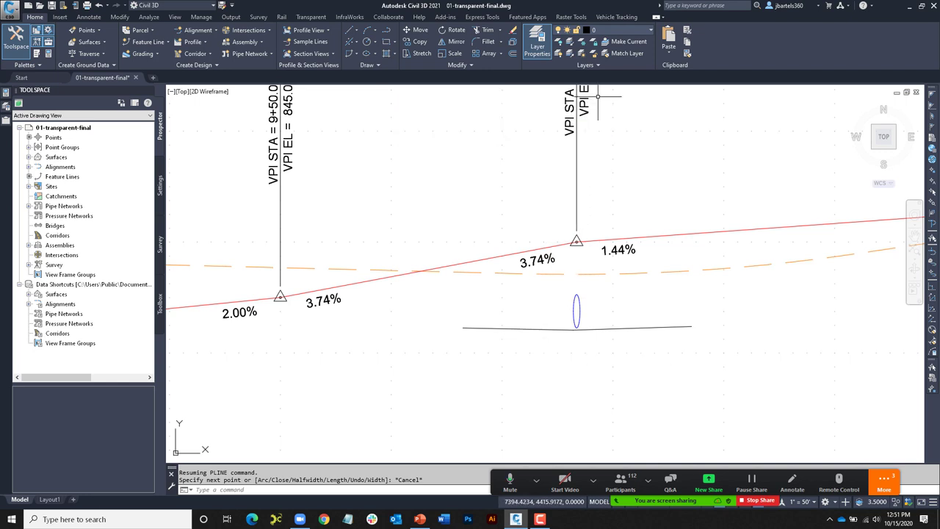
scroll(617, 288, down, 4)
scroll(618, 292, down, 5)
middle_drag(757, 301, 491, 299)
middle_drag(618, 286, 479, 319)
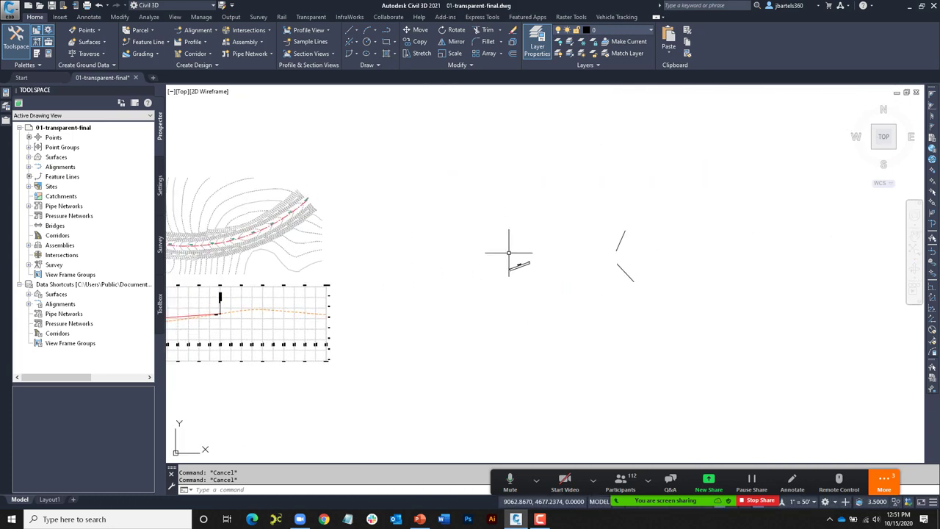
scroll(509, 256, up, 5)
middle_drag(512, 262, 549, 277)
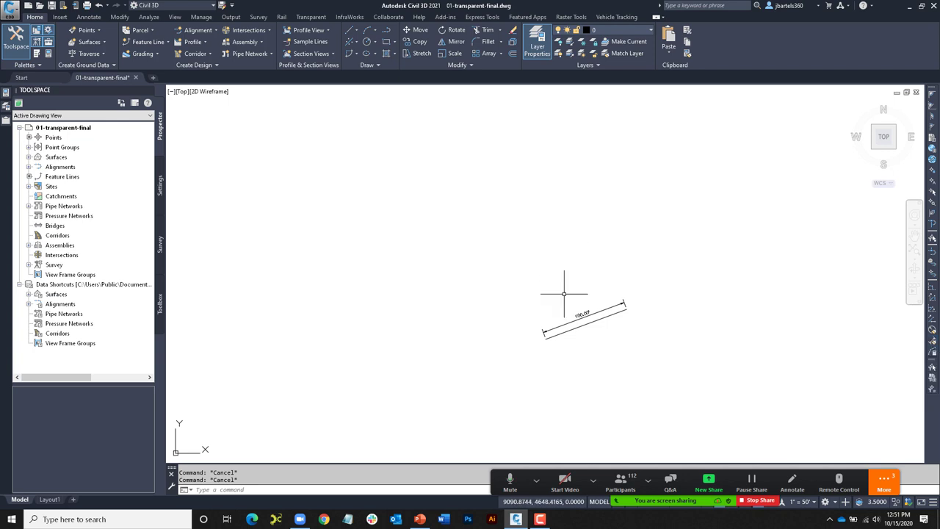
- Start a polyline with a northeast Bearing Distance segment at about N67°E, using Match Length on the dimensioned line for its distance
click(386, 30)
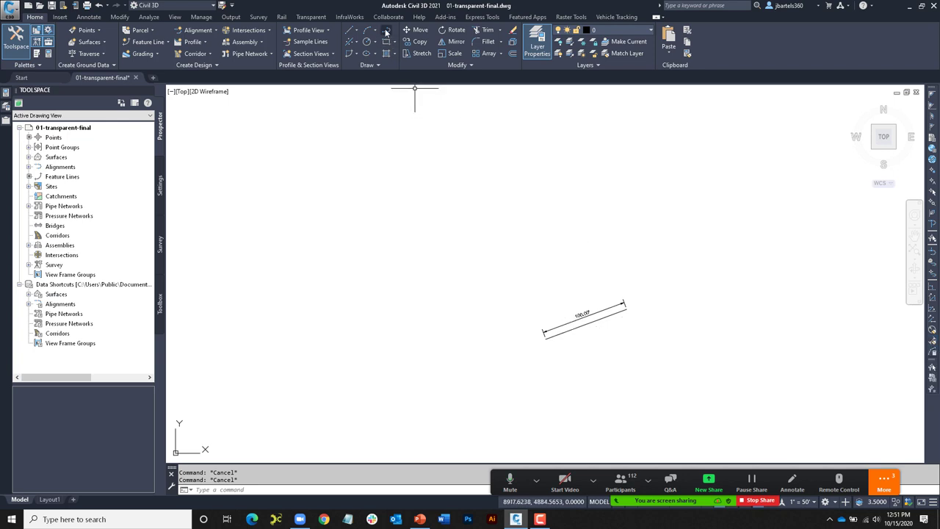
click(451, 259)
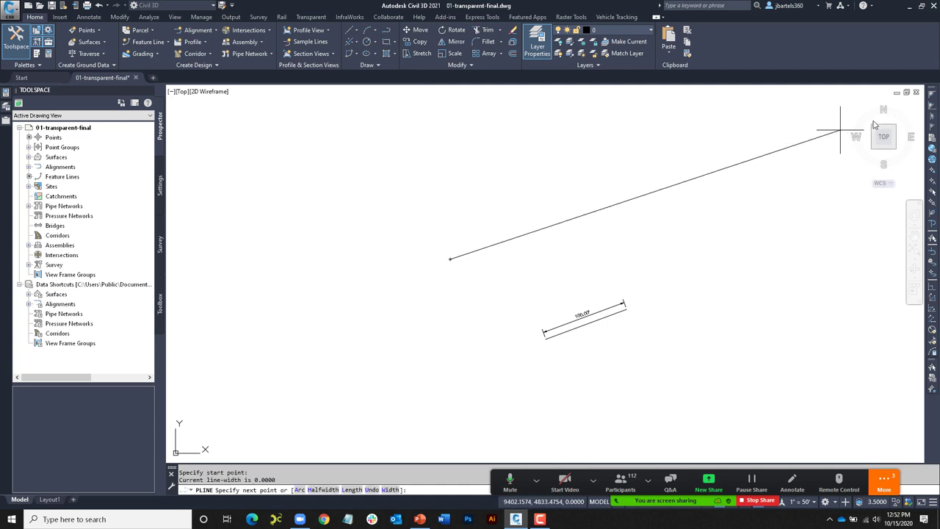
text('BD)
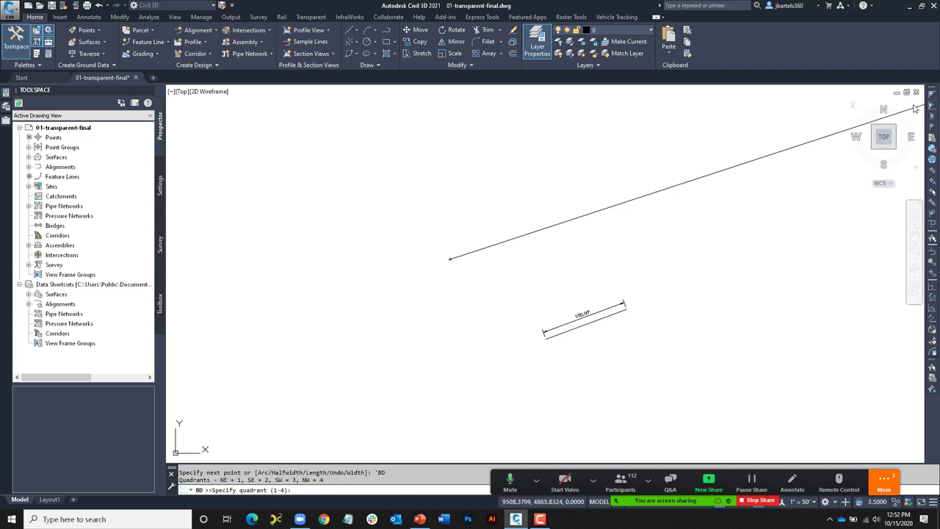
key(Return)
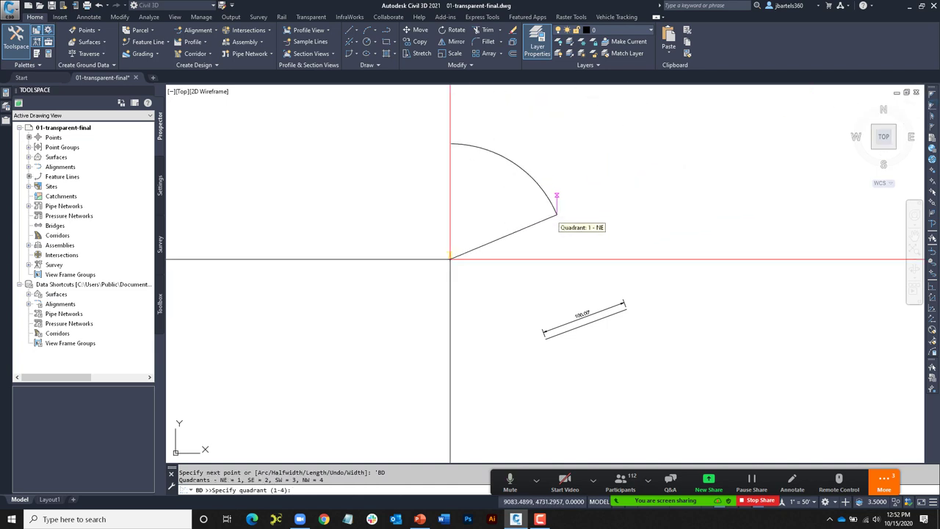
click(552, 215)
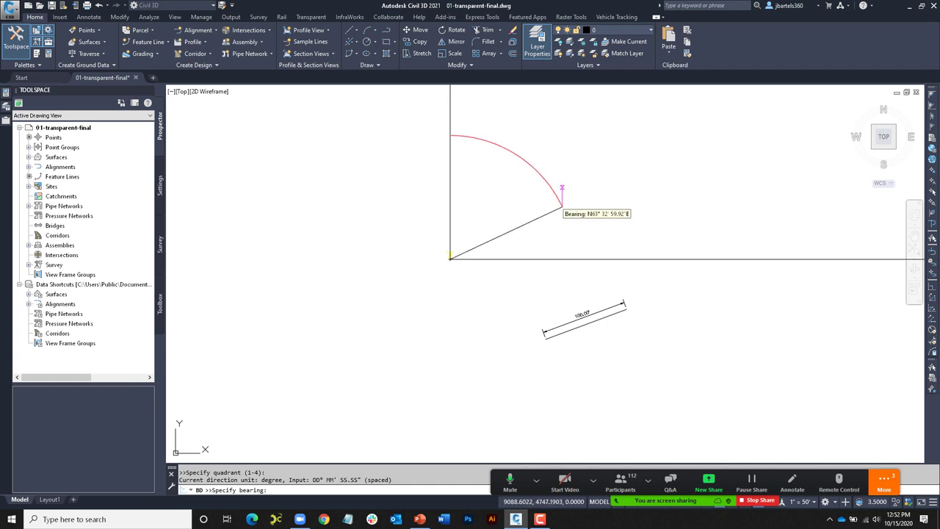
click(584, 197)
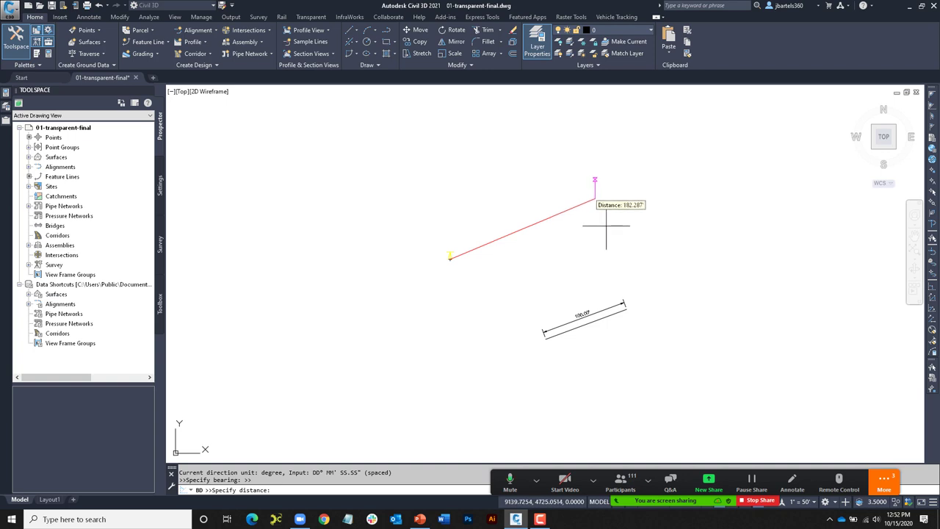
click(933, 344)
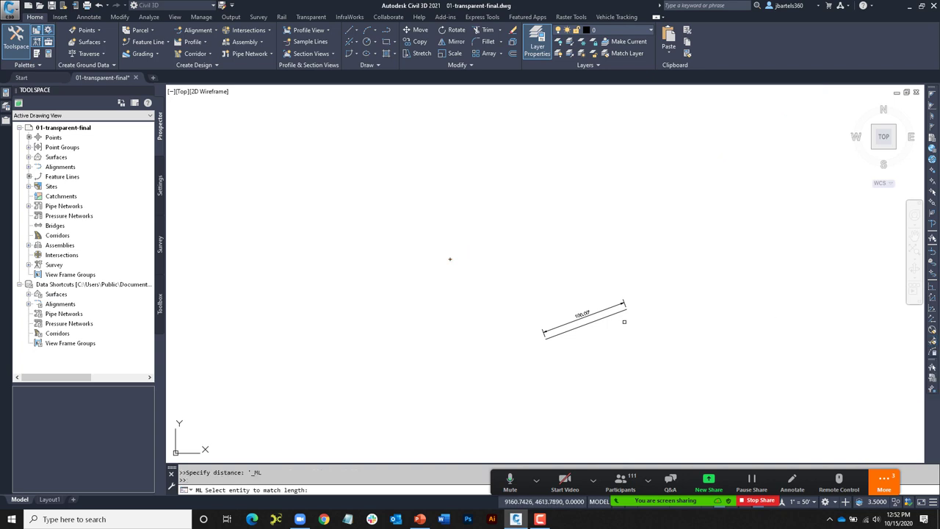
click(621, 312)
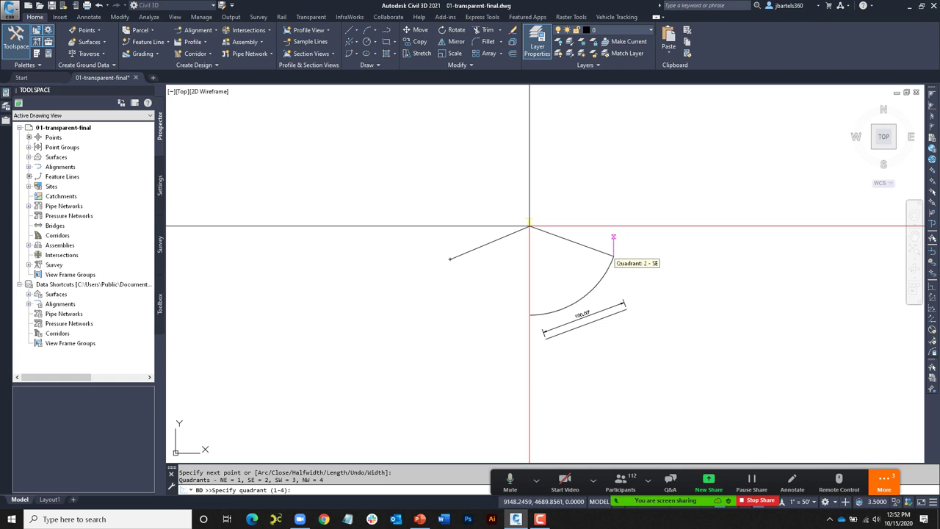
- Add a southeast segment at about S70°E with its length matched to the dimensioned line, and finish the polyline
click(609, 256)
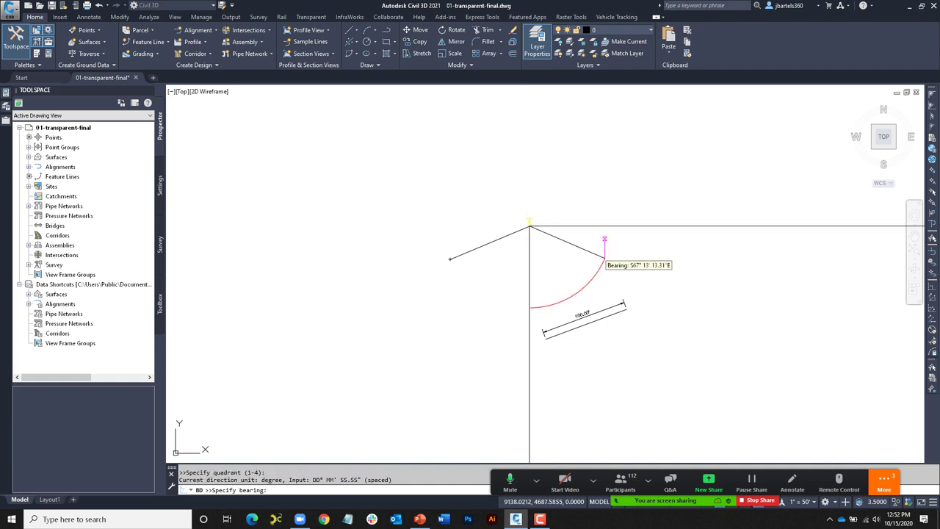
click(605, 257)
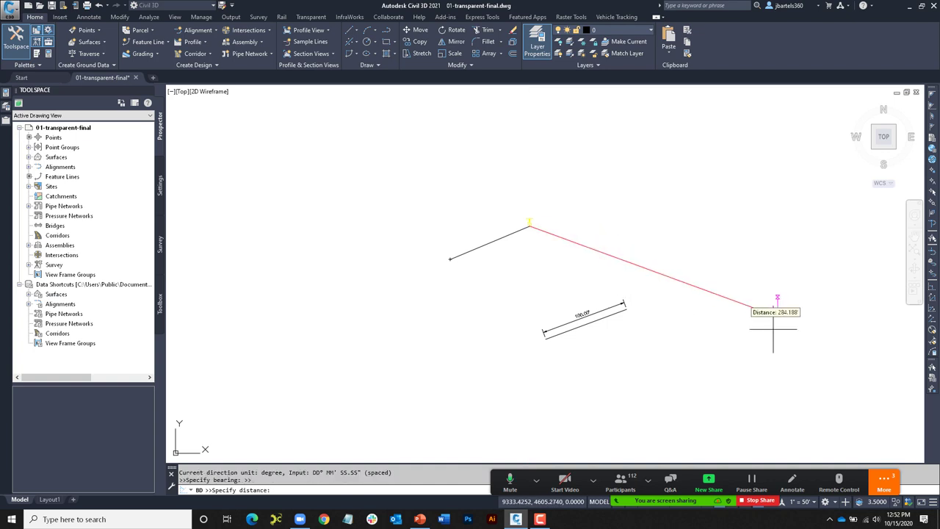
click(931, 343)
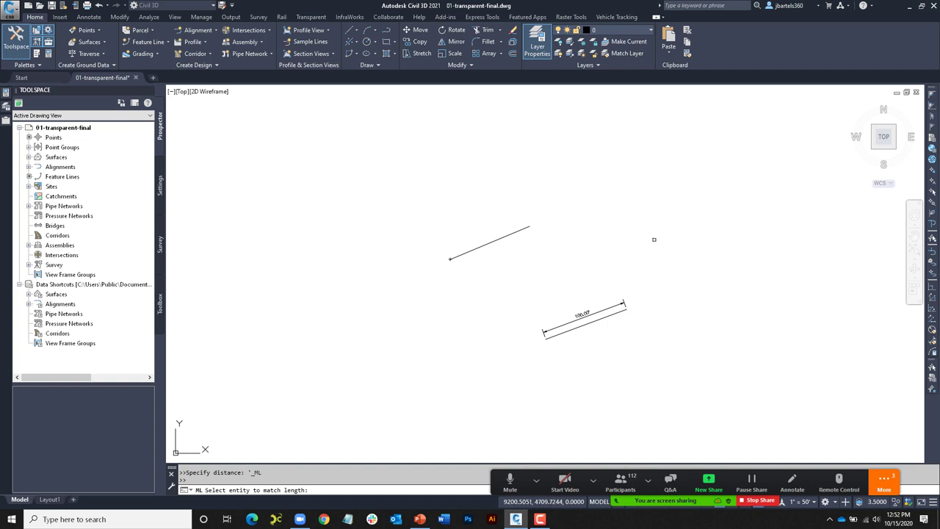
click(617, 312)
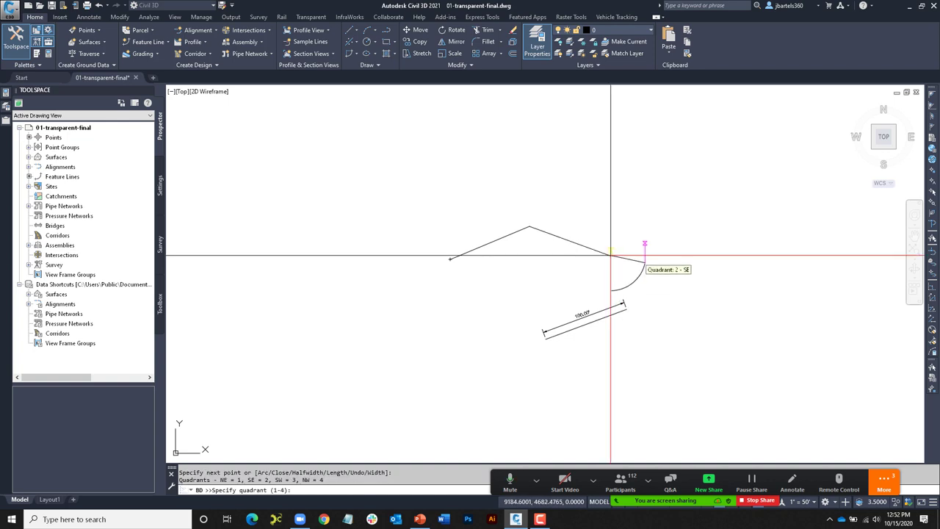
key(Escape)
- Add single-segment line labels to both segments of the new polyline
middle_drag(588, 206, 464, 189)
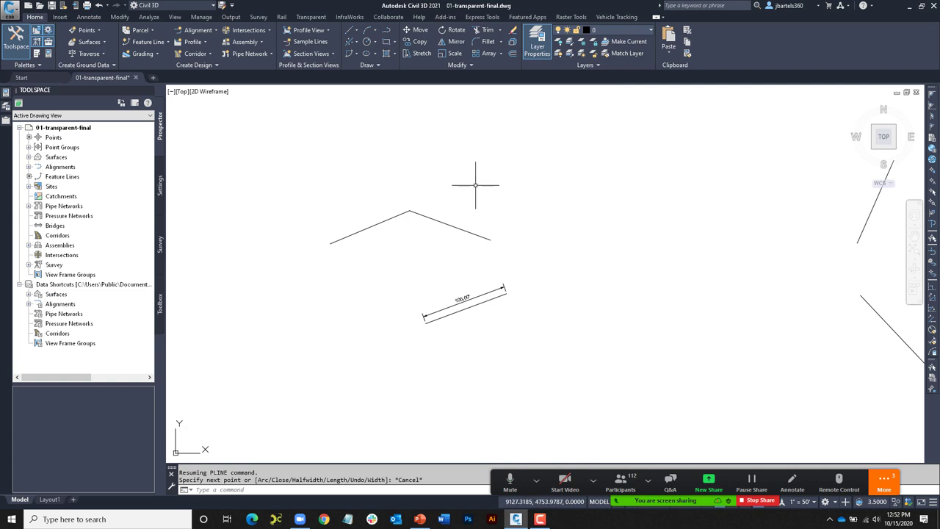
click(91, 17)
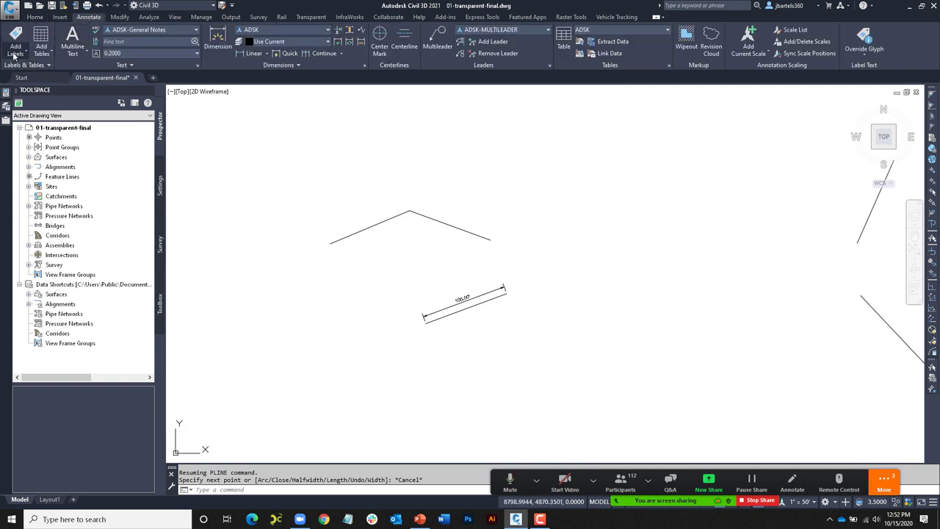
click(14, 51)
mouse_move(44, 234)
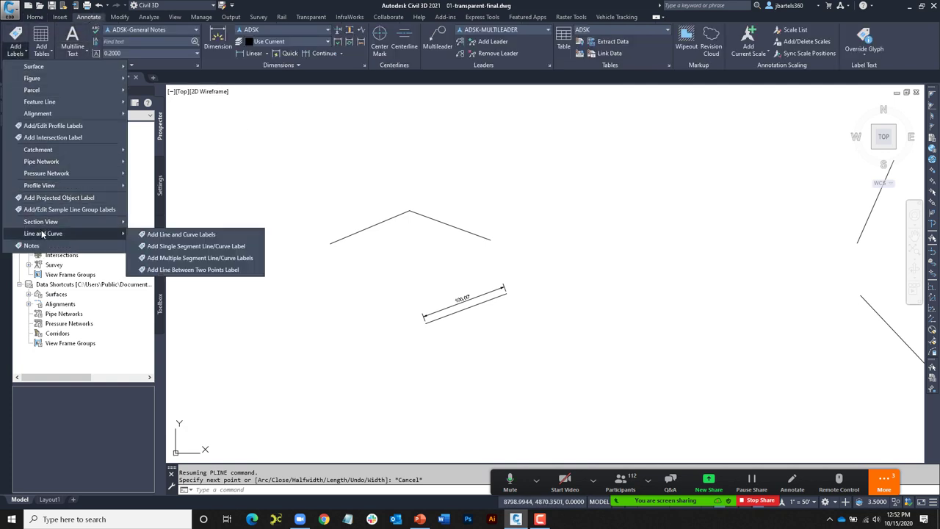
click(149, 235)
click(158, 339)
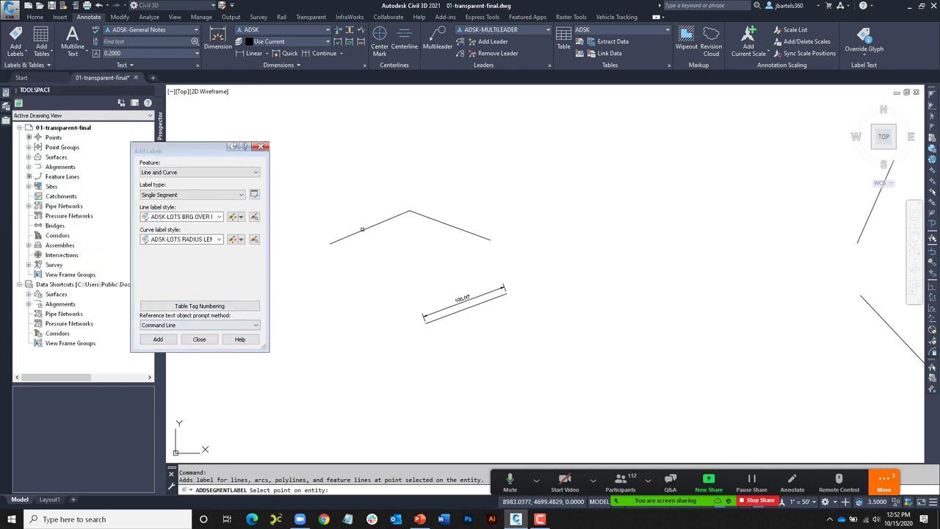
click(386, 220)
click(446, 224)
key(Escape)
scroll(429, 233, up, 3)
scroll(463, 236, down, 3)
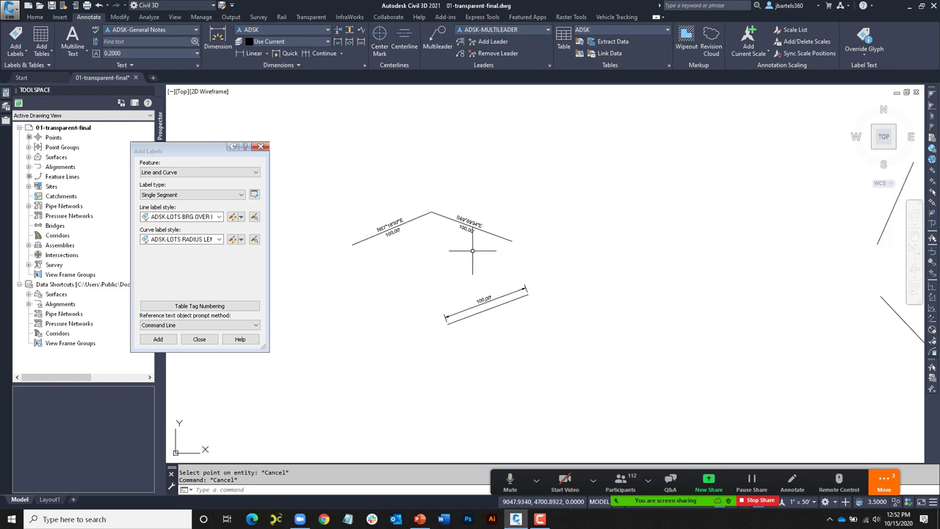
click(261, 146)
- Draw a circle between the labelled polyline and the two separate lines, using Match Length on the dimensioned line for its radius
middle_drag(561, 243, 448, 247)
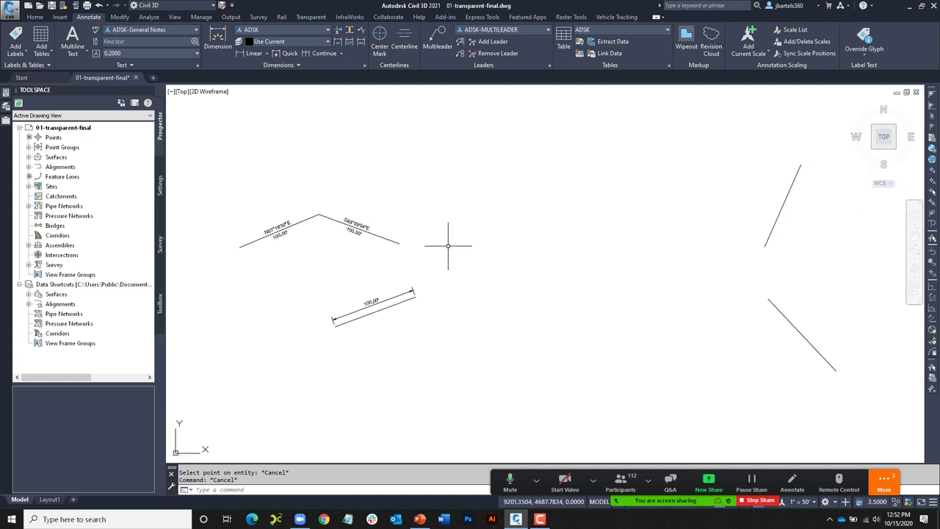
click(35, 17)
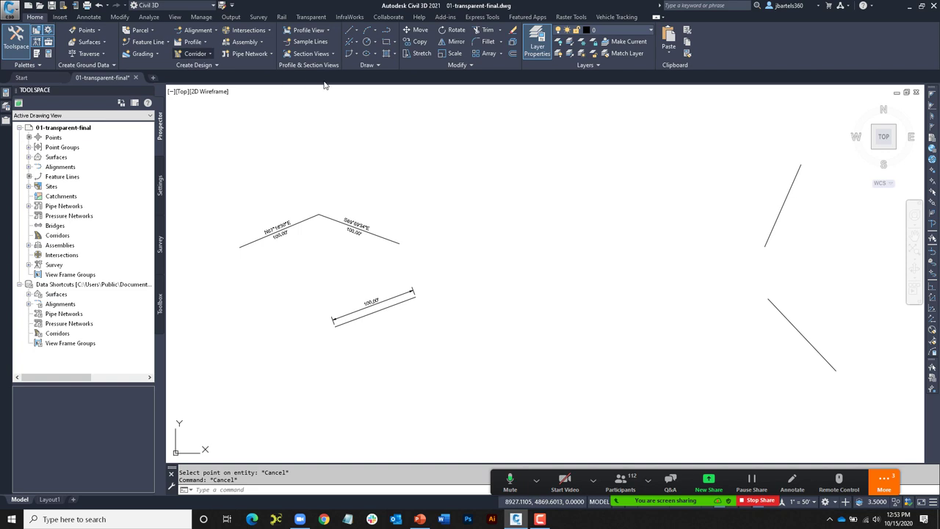
click(367, 42)
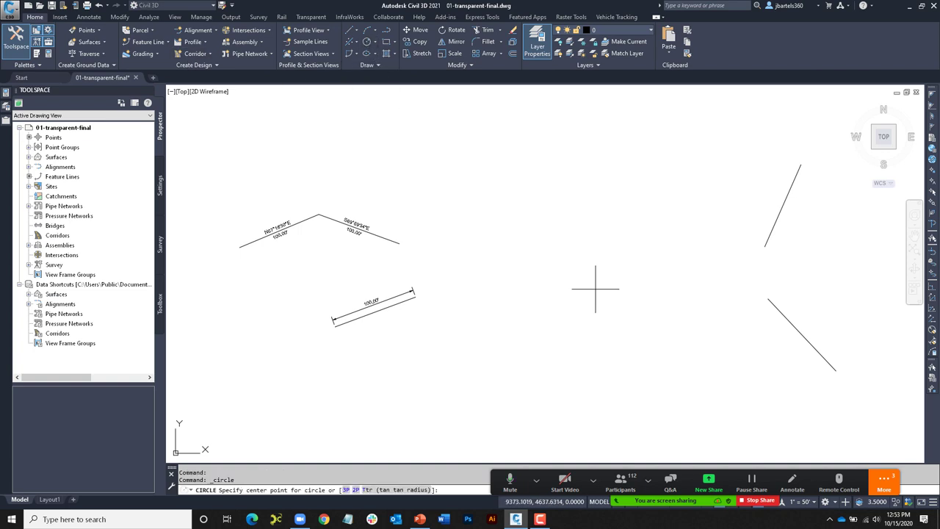
click(614, 268)
middle_drag(629, 309, 609, 306)
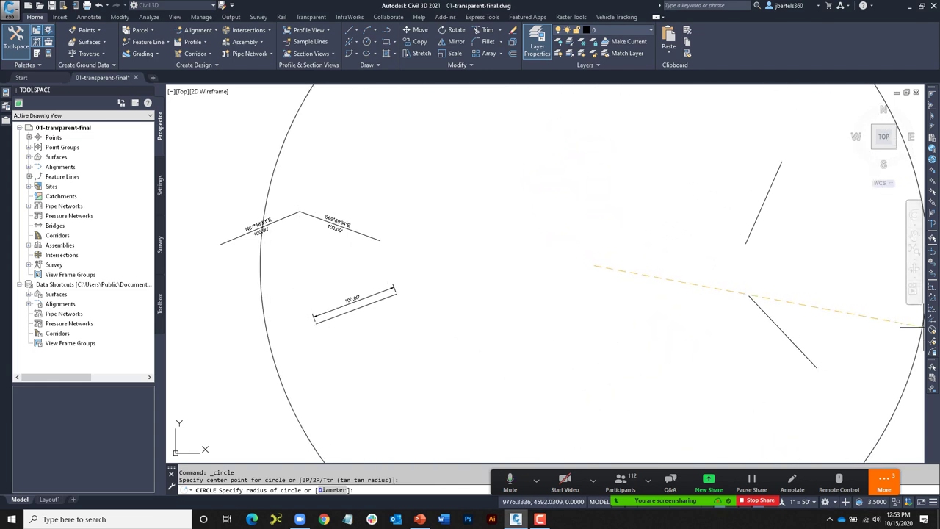
click(933, 346)
click(388, 297)
middle_drag(619, 264, 531, 264)
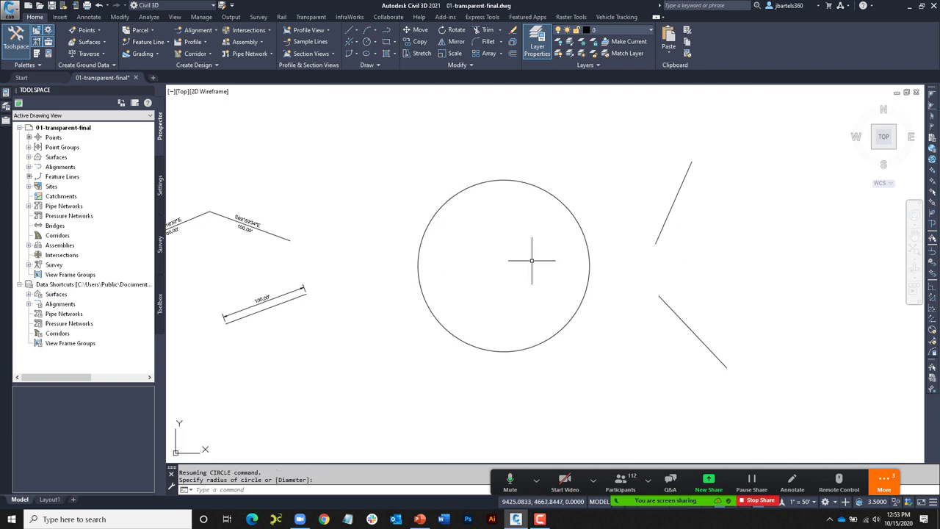
- Fillet the two separate lines east of the circle, using Match Radius on the circle for the fillet radius
middle_drag(593, 210, 537, 212)
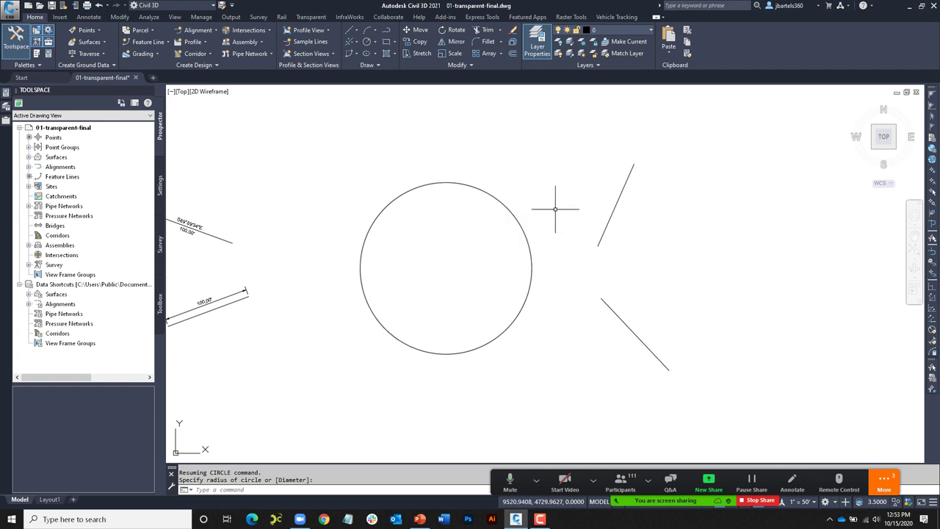
click(487, 41)
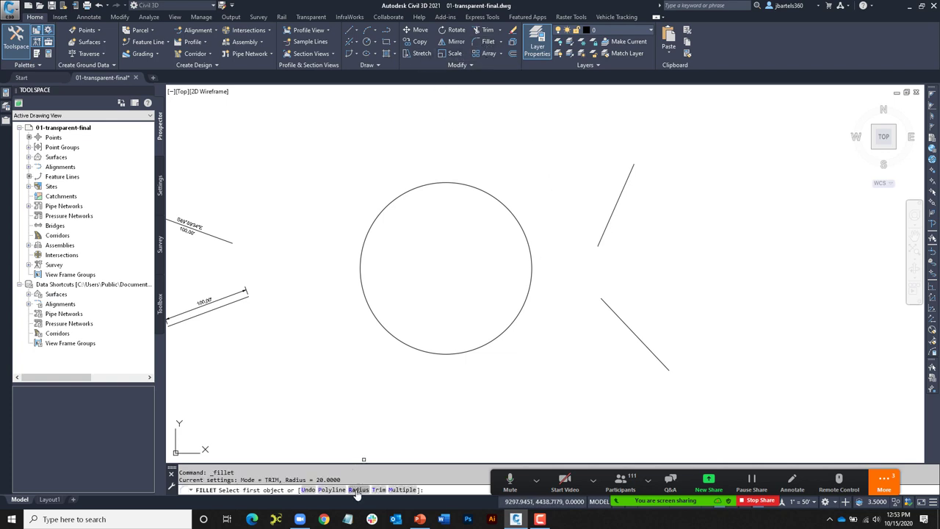
click(358, 490)
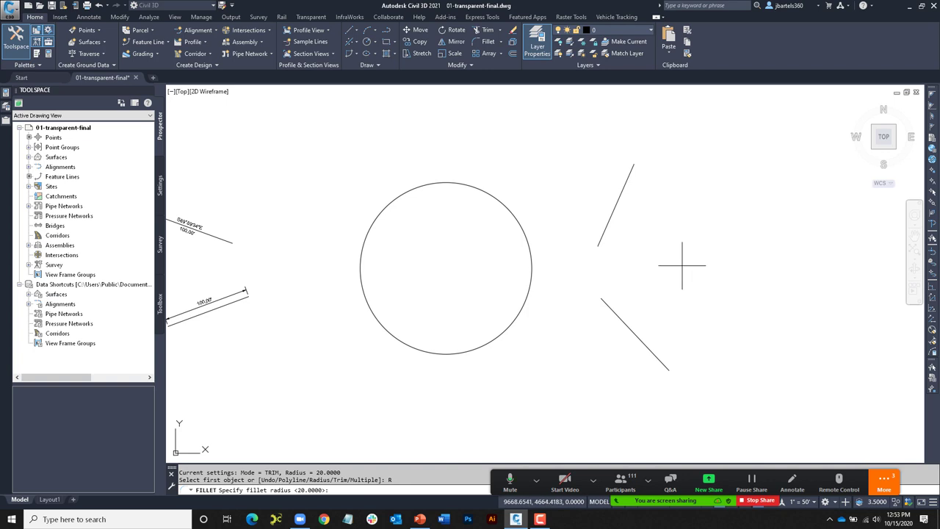
click(932, 331)
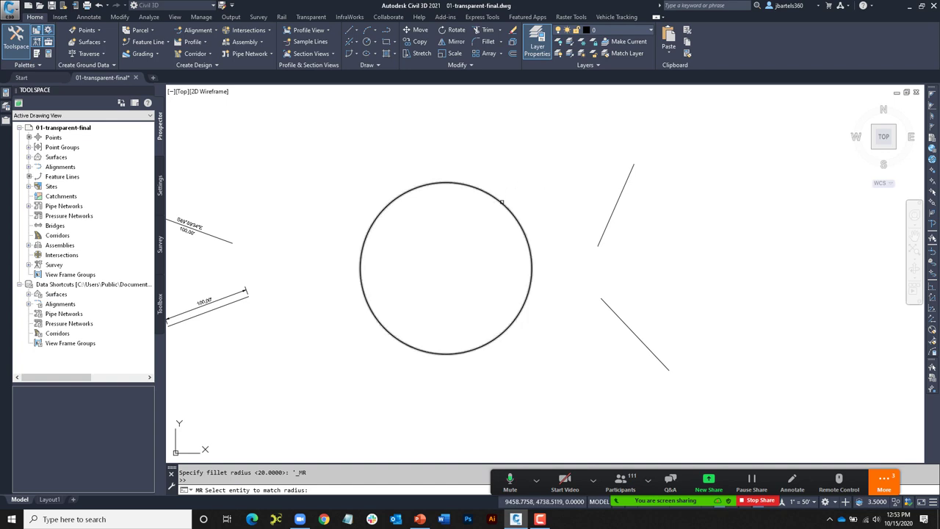
click(502, 200)
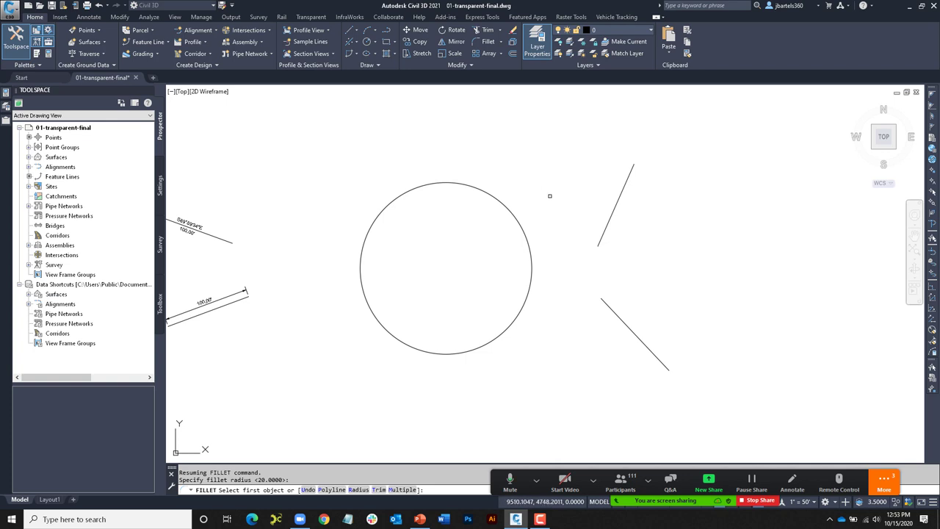
click(608, 215)
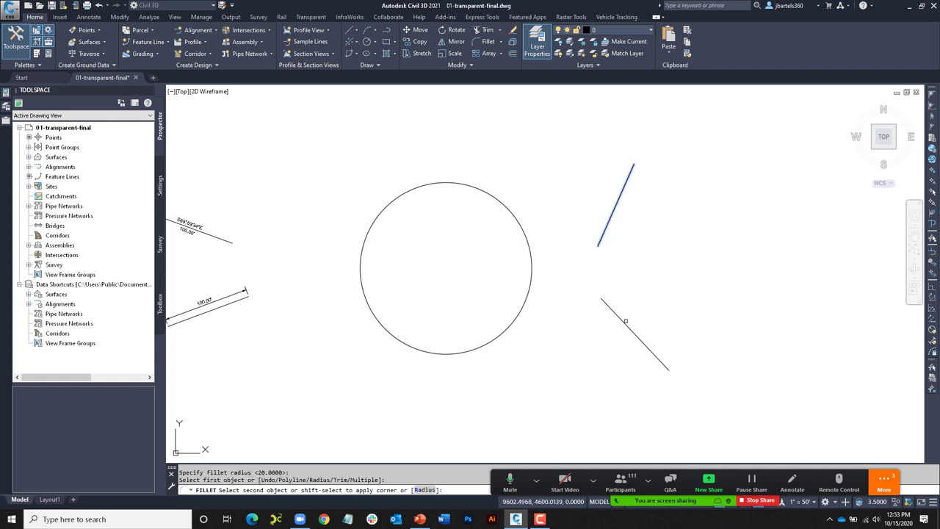
click(626, 321)
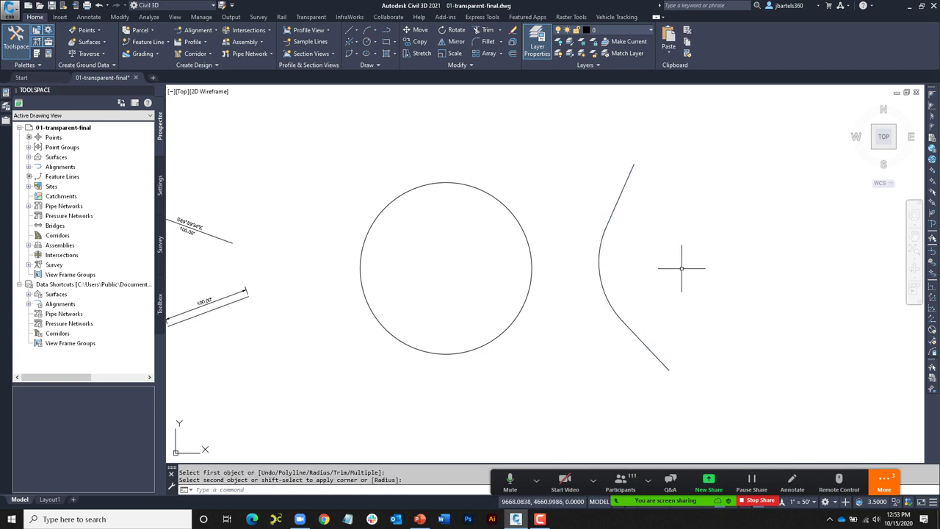
key(Escape)
key(Escape)
- Examine the transparent commands offered while a polyline is being drawn, and cancel the polyline
scroll(669, 270, down, 4)
mouse_move(680, 271)
middle_down()
mouse_move(718, 256)
mouse_move(738, 285)
middle_up()
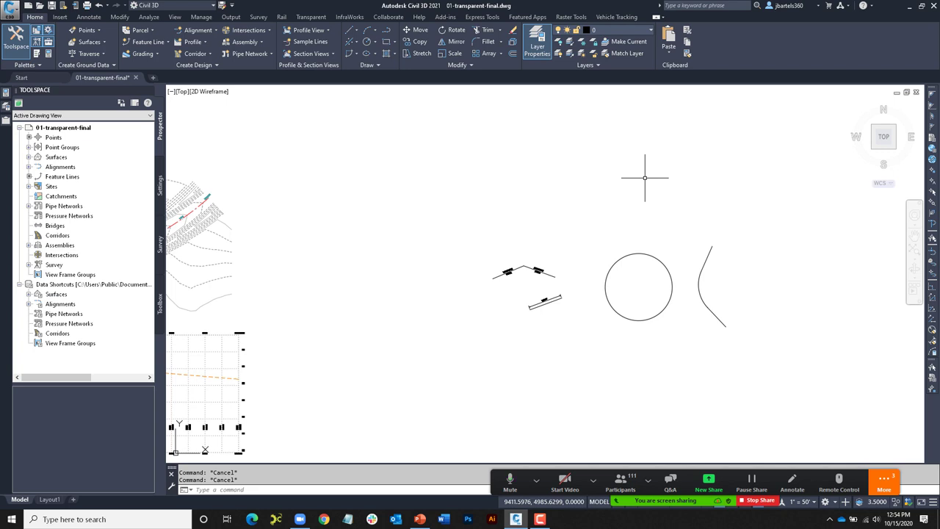
click(388, 33)
click(401, 252)
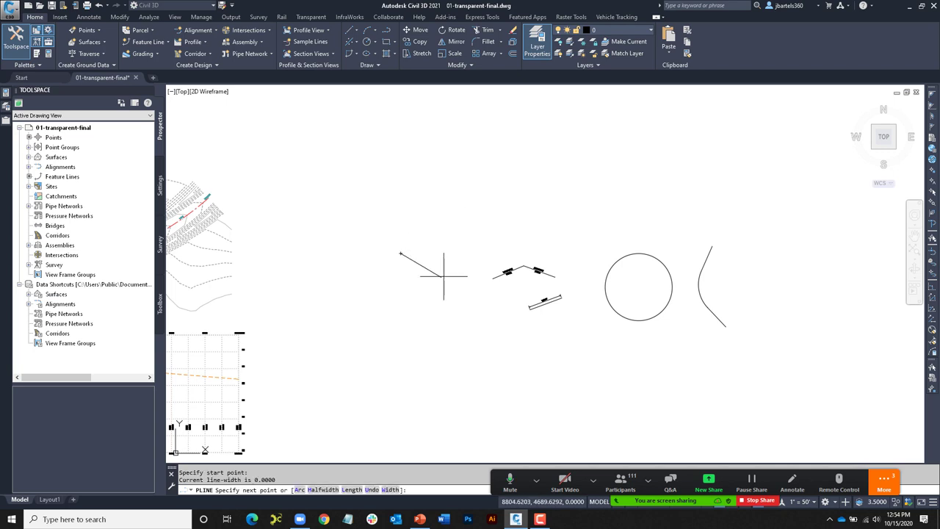
right_click(449, 198)
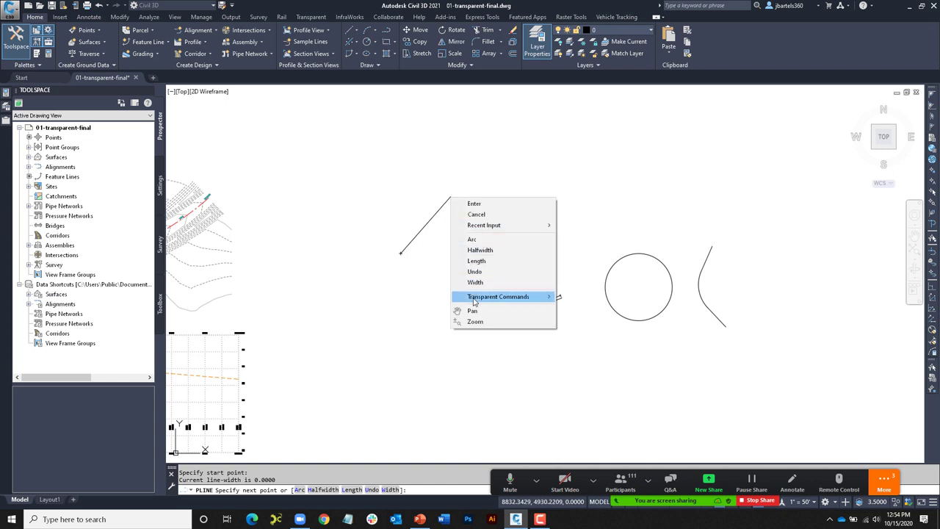
mouse_move(473, 299)
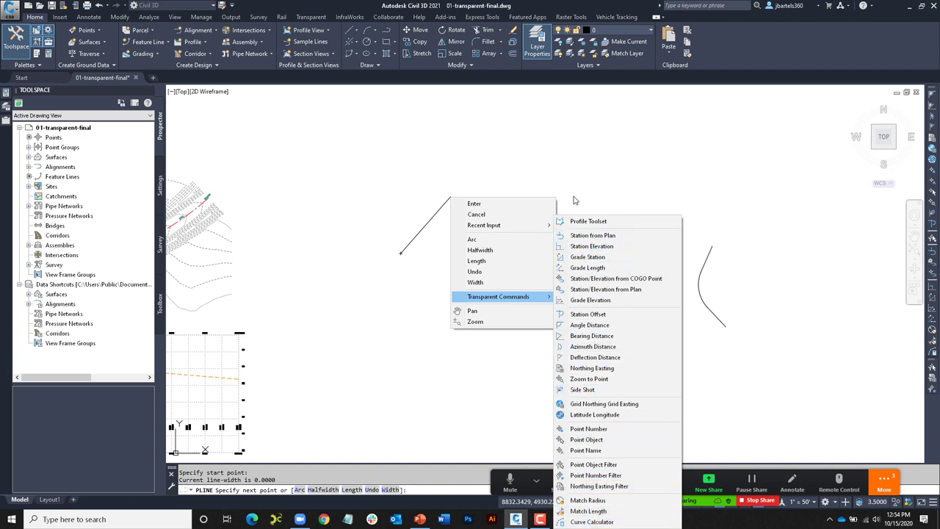
key(Escape)
key(Escape)
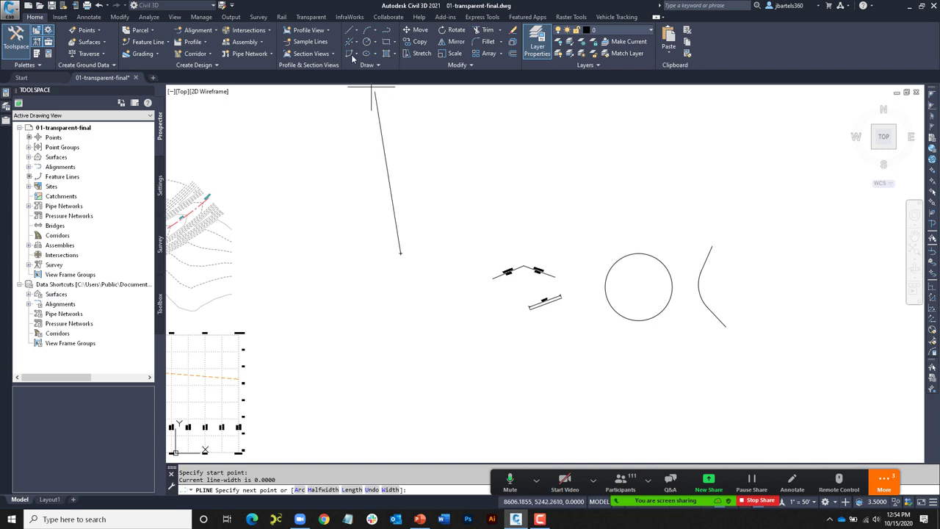
click(312, 17)
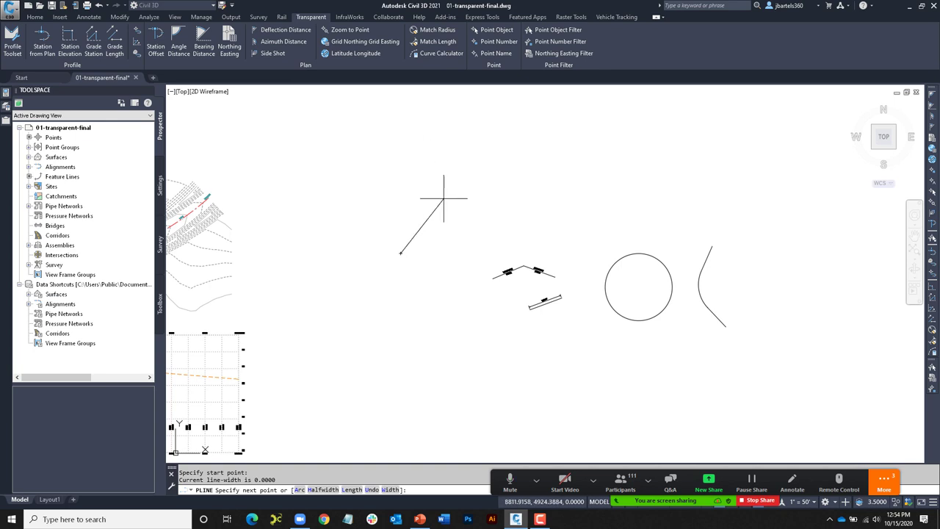
key(Escape)
key(Escape)
- Turn off drawing of the Randall Road FG profile in the profile view's properties
middle_drag(206, 273, 456, 233)
scroll(456, 233, up, 3)
middle_drag(367, 184, 434, 186)
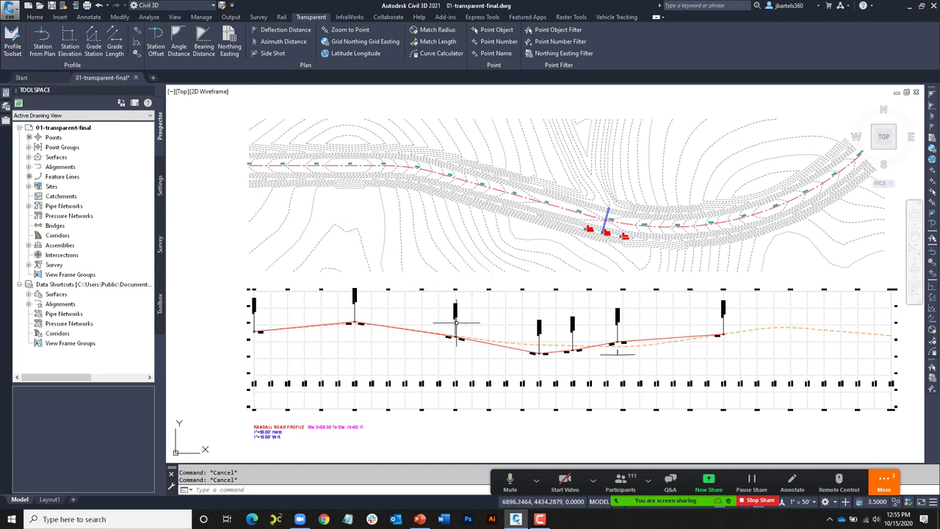
click(476, 308)
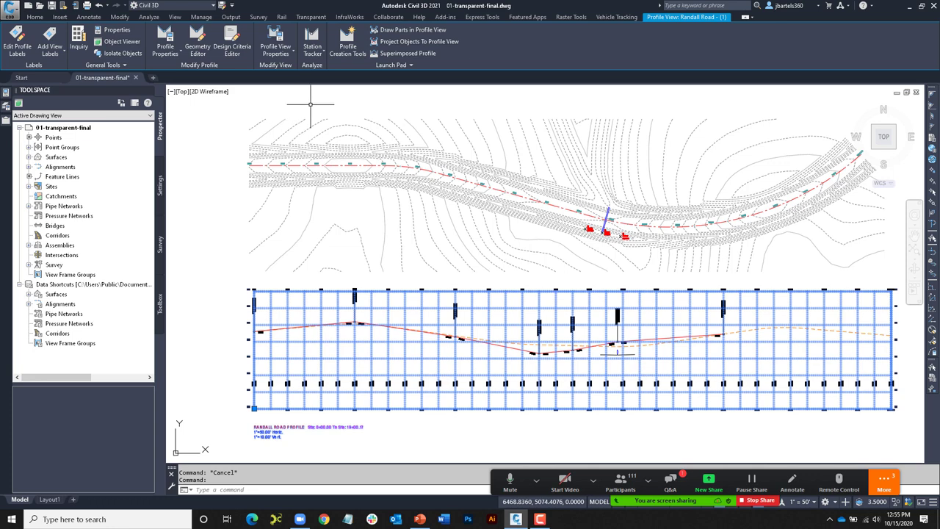
click(277, 43)
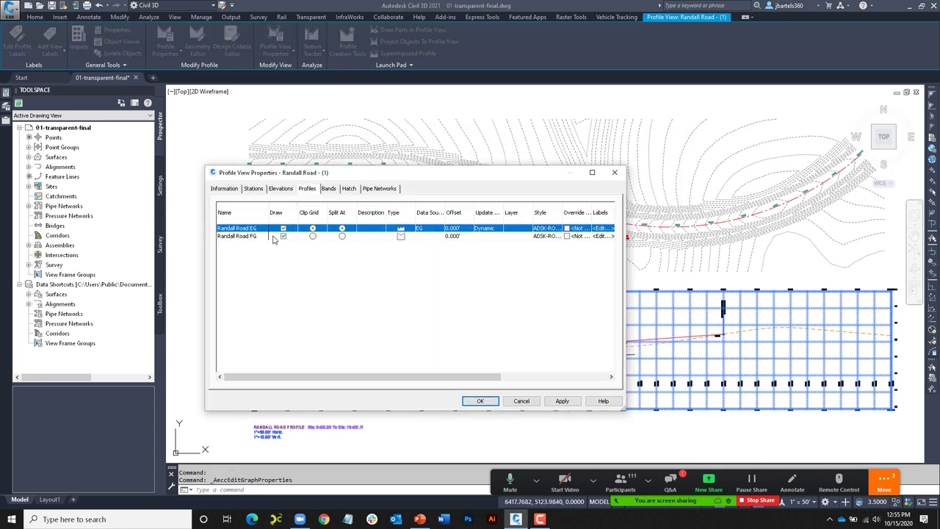
click(283, 237)
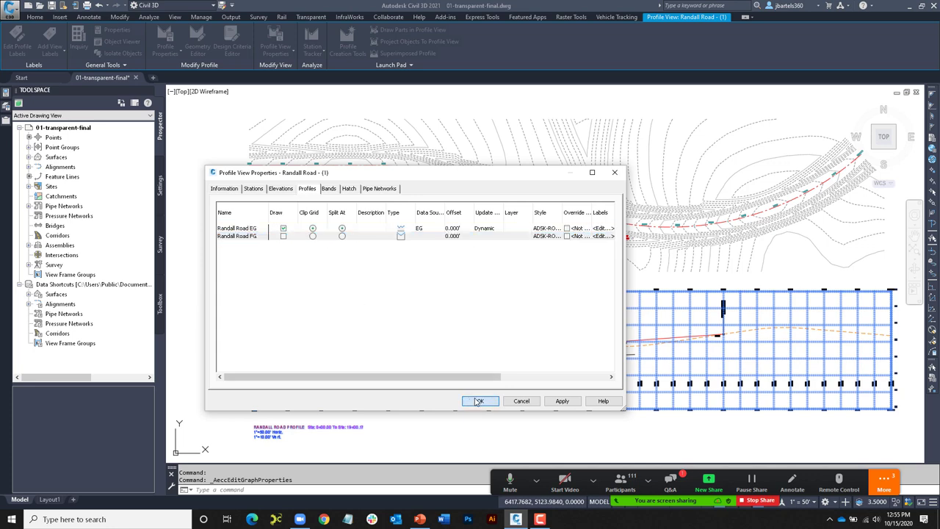
click(480, 400)
key(Escape)
key(Escape)
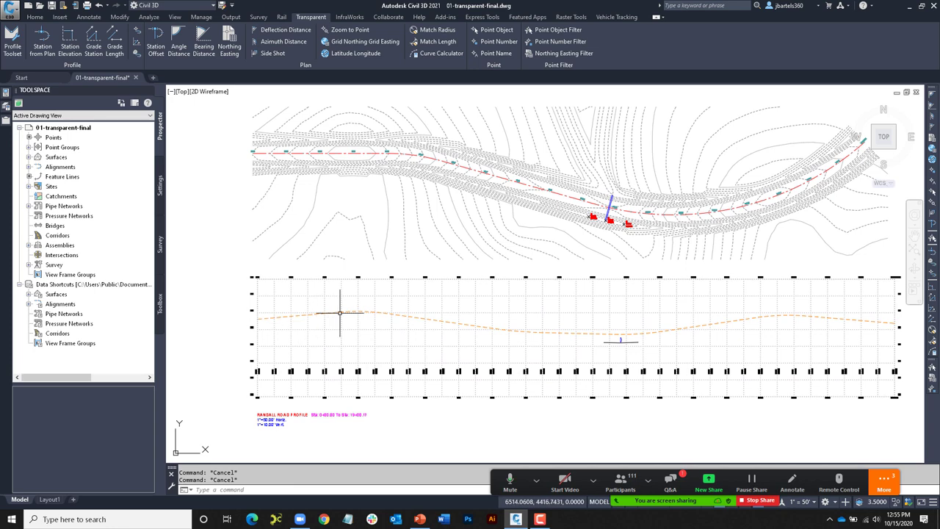
- Create a new Randall Road layout profile with the ADSK-ROAD (PROP) style and the ADSK-50H-10V FG Labels set
click(397, 297)
click(349, 43)
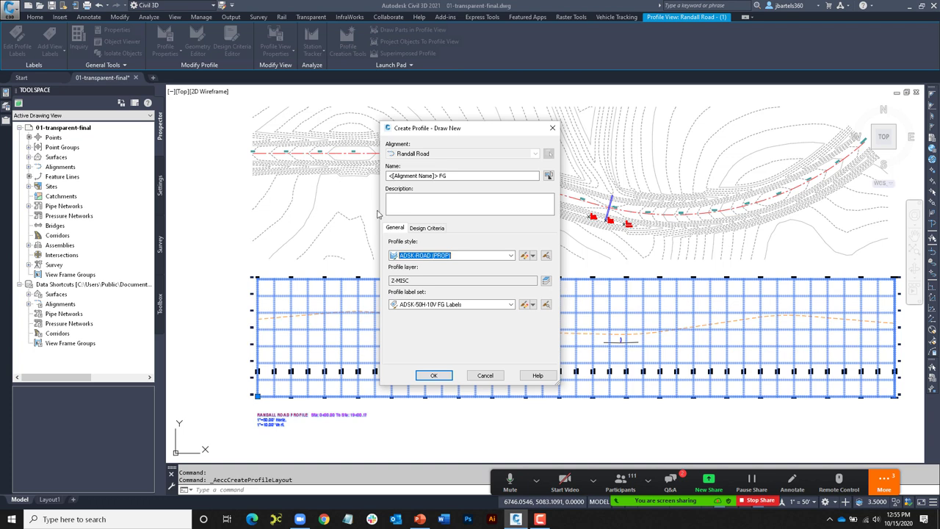
click(433, 375)
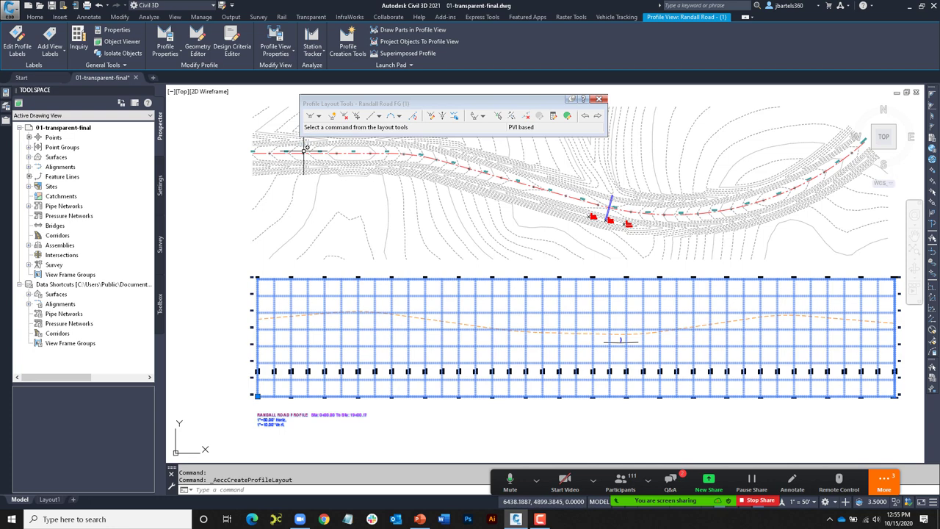
key(Escape)
click(312, 119)
scroll(268, 317, up, 4)
shift+right_click(272, 316)
click(301, 145)
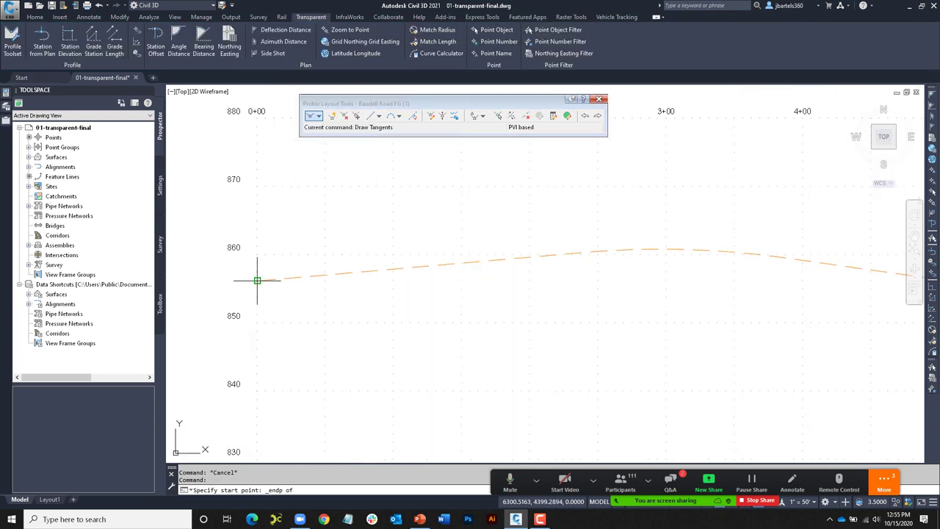
click(257, 281)
middle_drag(280, 298, 287, 328)
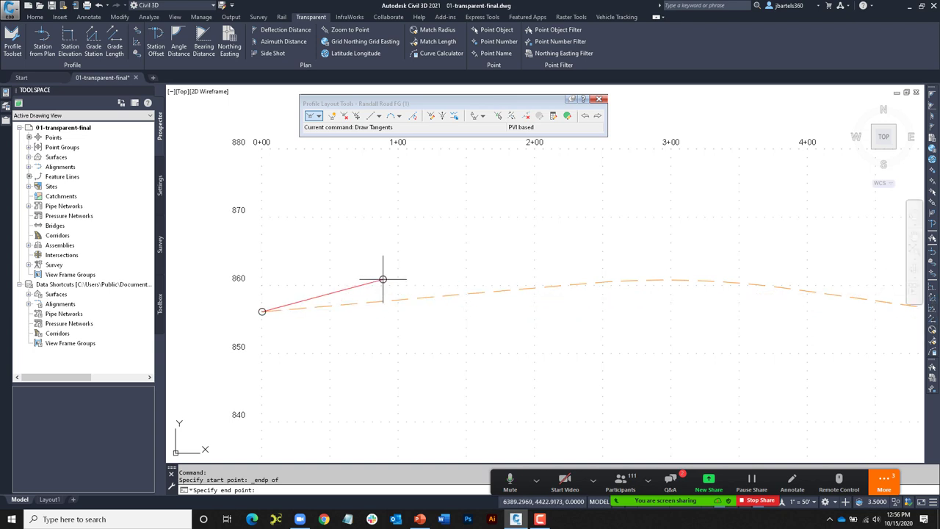
click(269, 209)
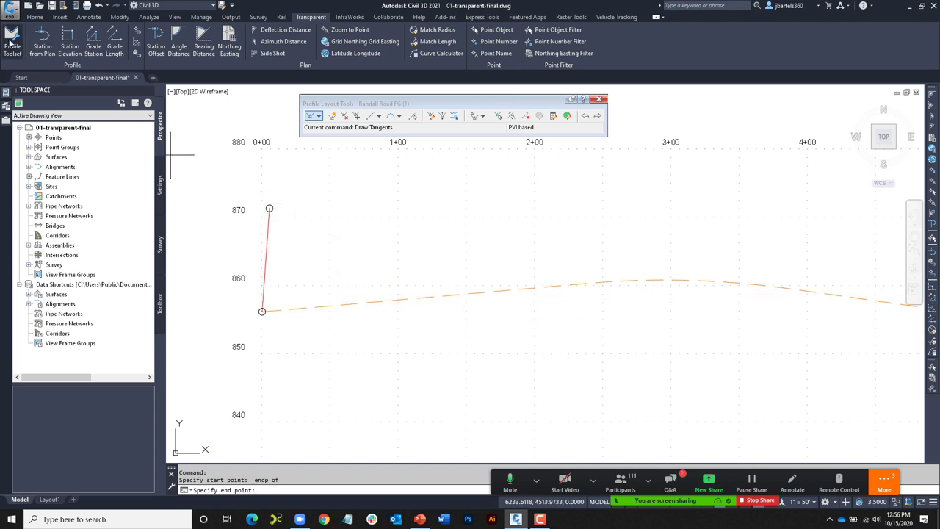
- Launch the Profile Toolset and set its viewport configuration to Two: Horizontal, with Alignment in viewport 1 and Profile in viewport 2
click(12, 44)
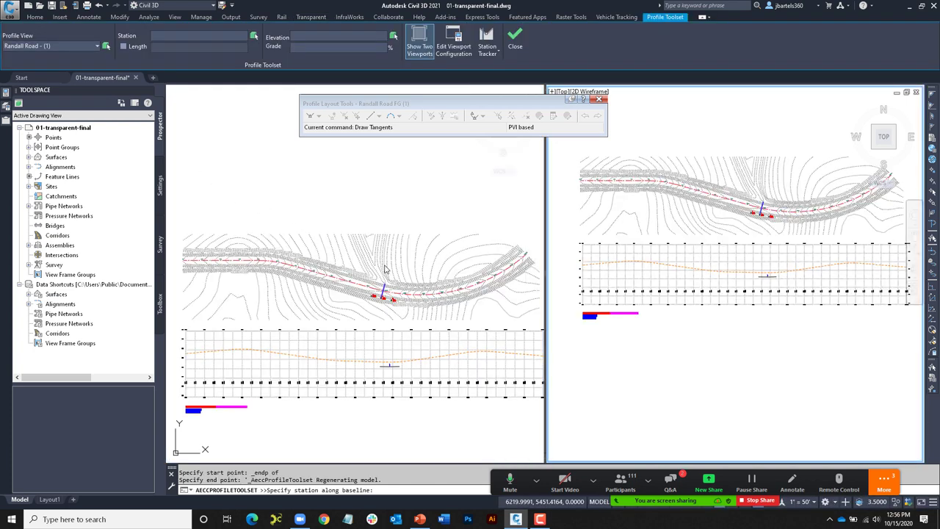
click(453, 50)
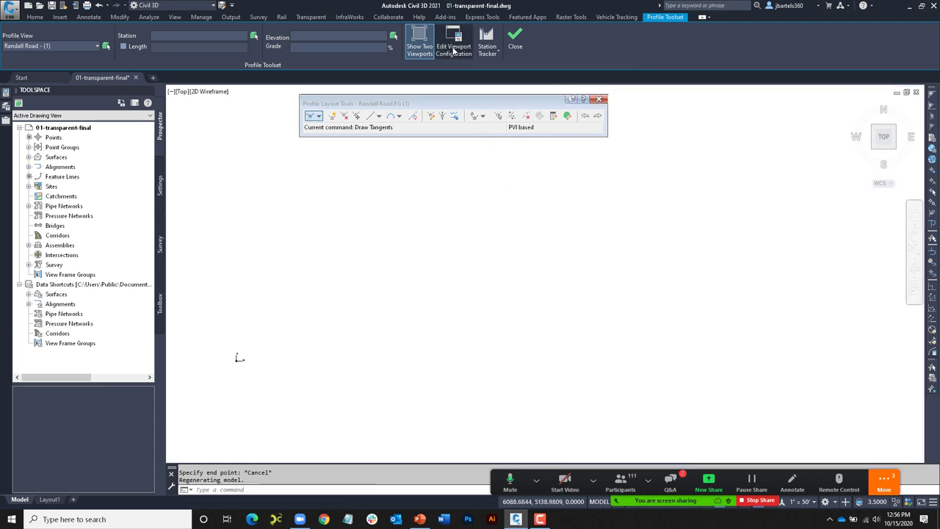
click(393, 212)
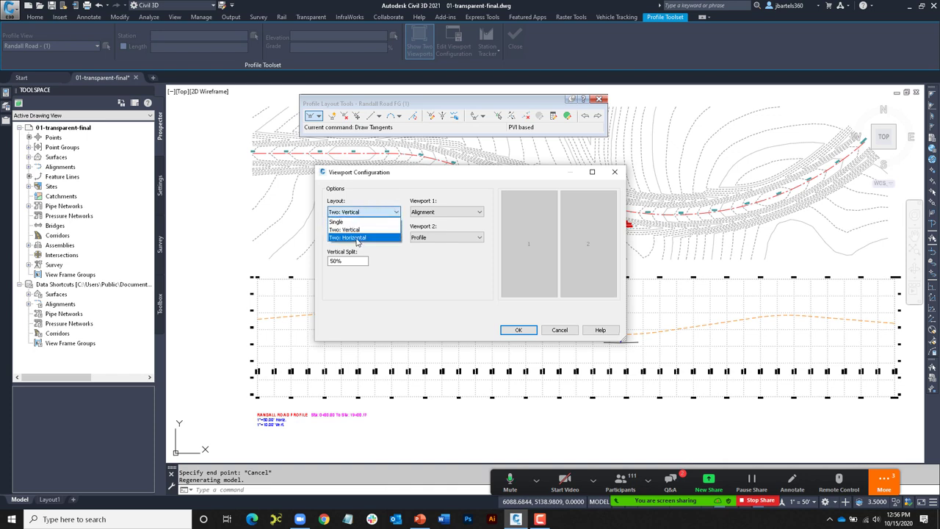
click(357, 238)
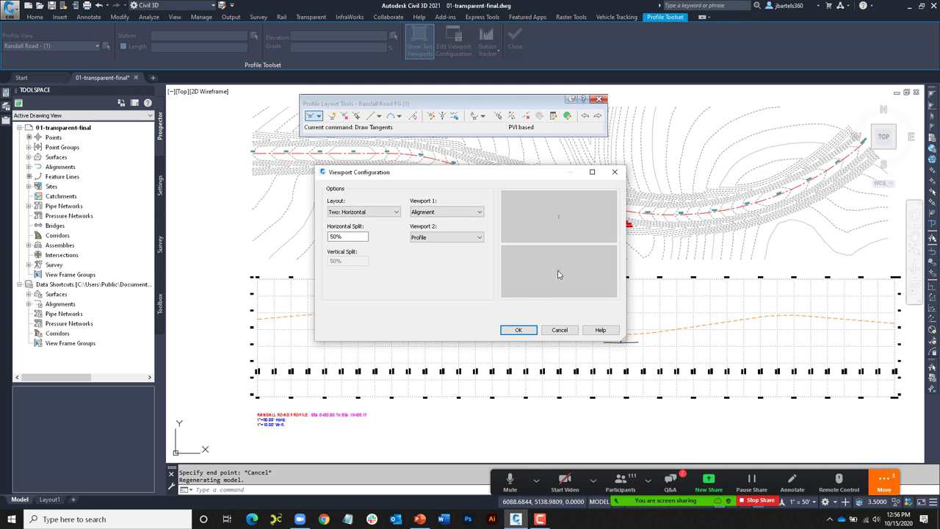
click(517, 330)
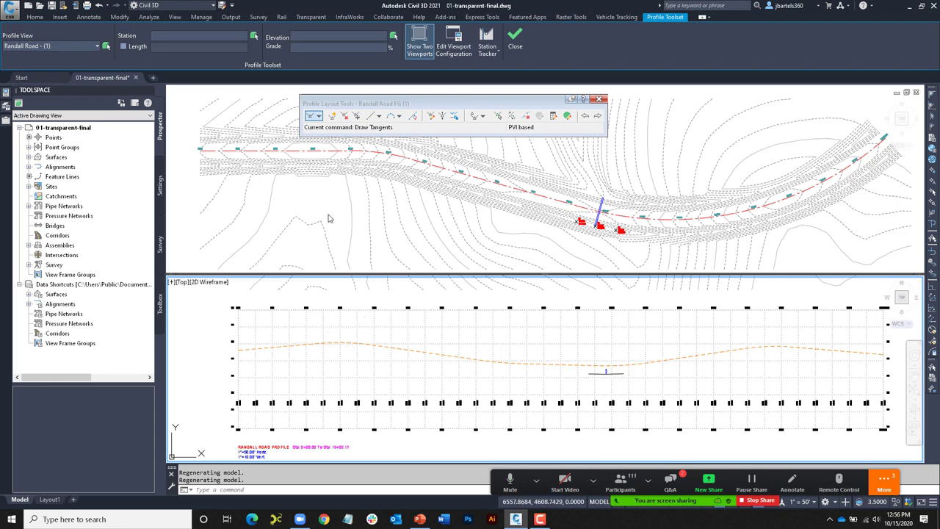
- Draw the first profile tangent from the existing ground profile's endpoint at 0+00 to station 3+00, elevation 862
click(311, 119)
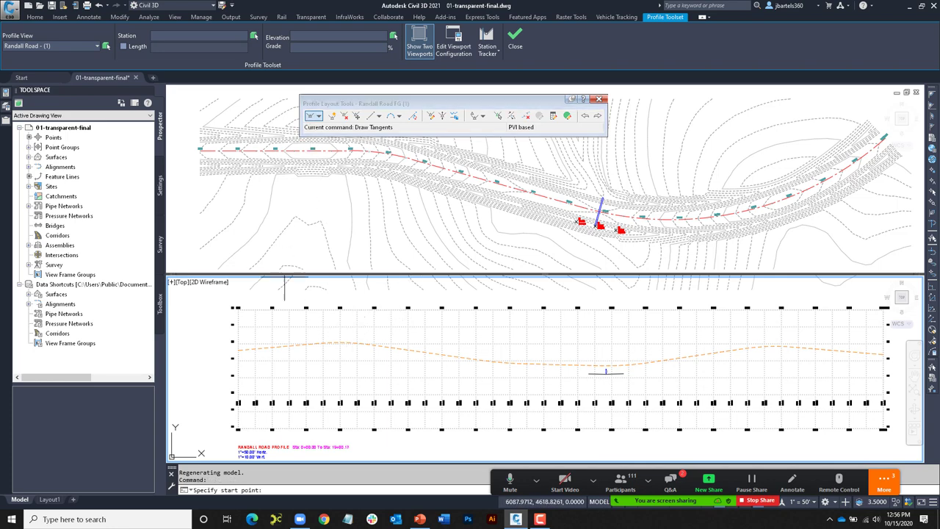
scroll(247, 346, up, 3)
shift+right_click(248, 343)
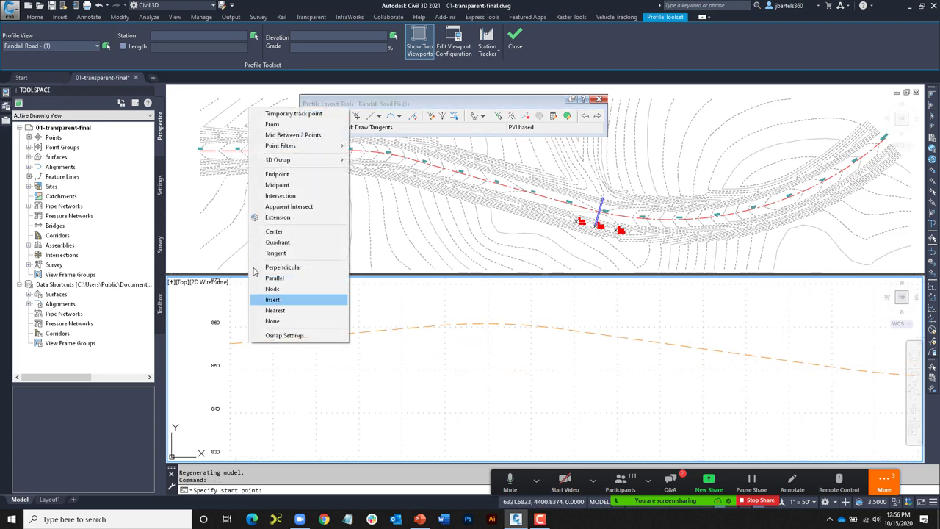
click(273, 175)
scroll(223, 336, up, 2)
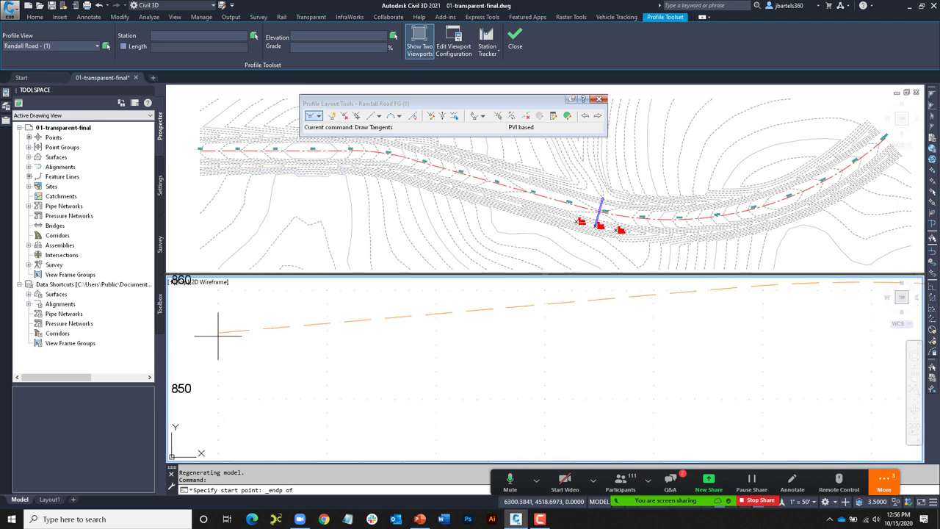
click(219, 334)
scroll(248, 357, down, 4)
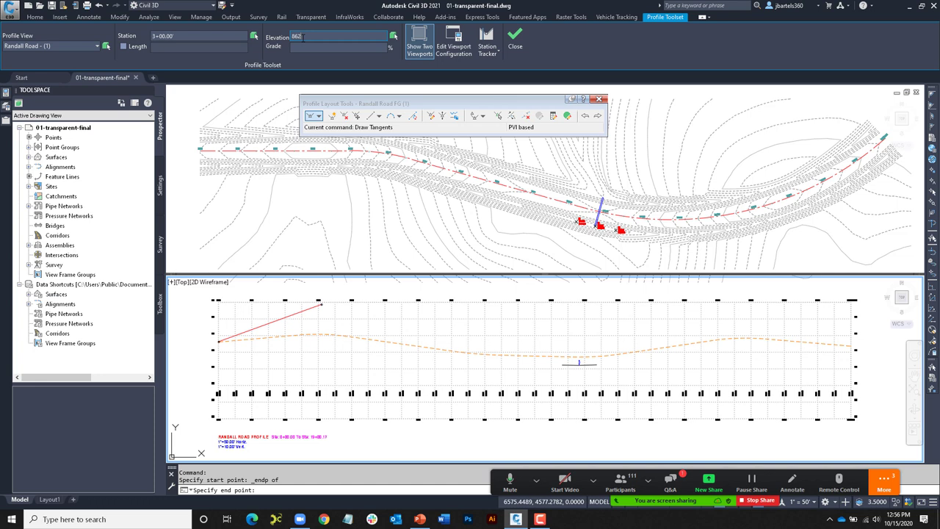
key(Return)
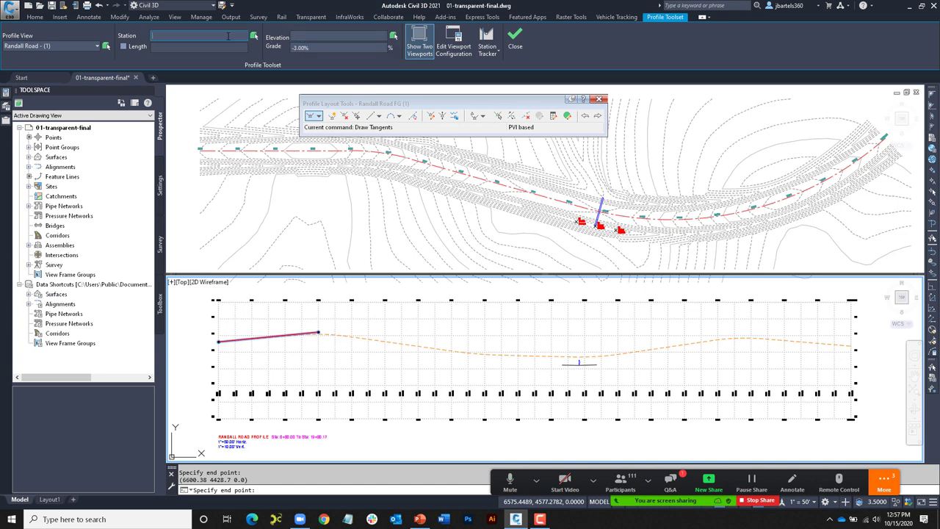
- Extend the profile at -3.00% grade to station 6+00 and to elevation 843 at station 8+50, and close the profile tools
key(Return)
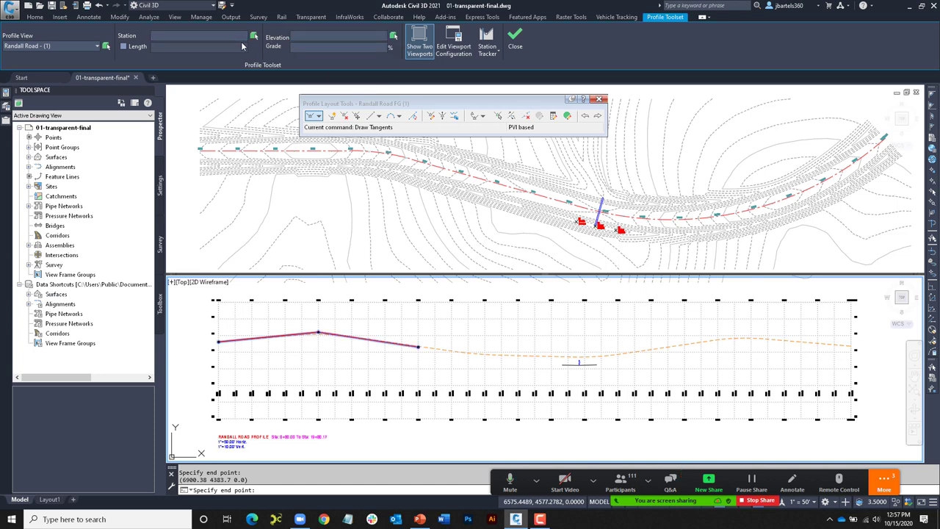
click(307, 47)
click(295, 36)
text(84)
key(Return)
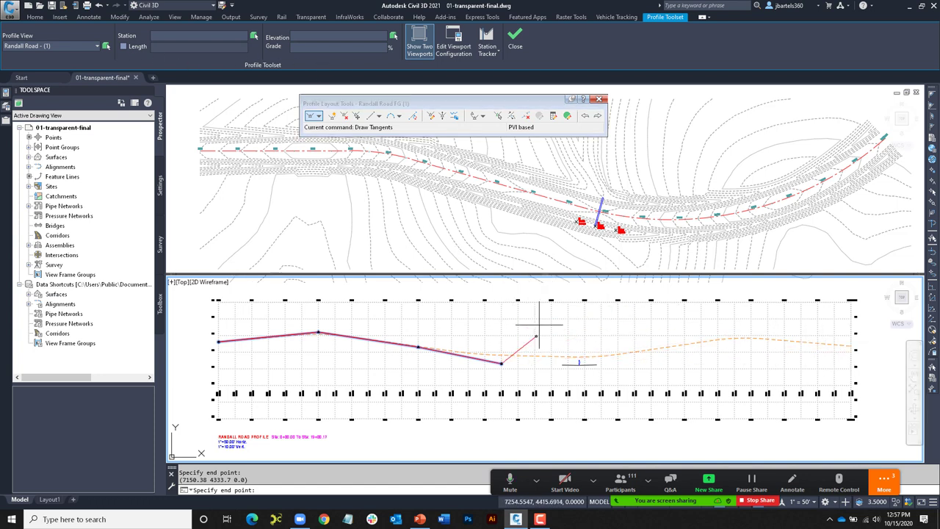
click(517, 40)
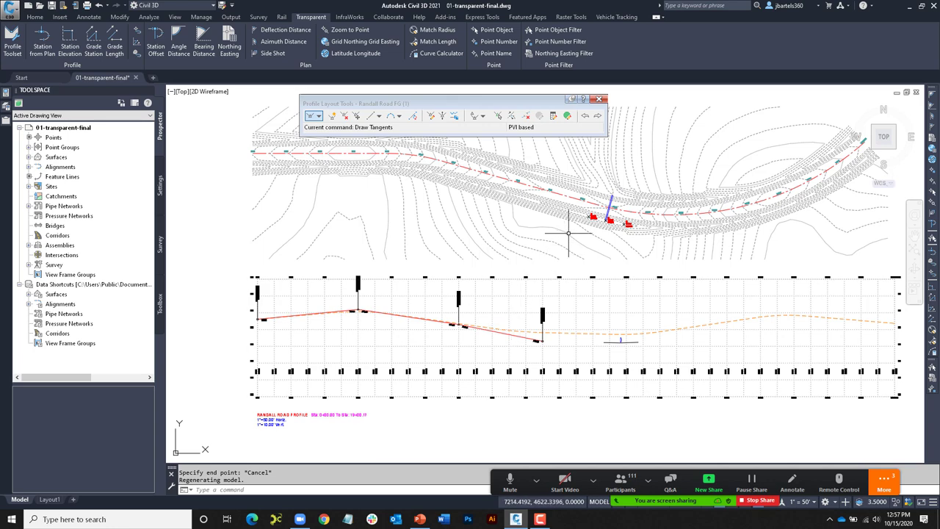
click(599, 101)
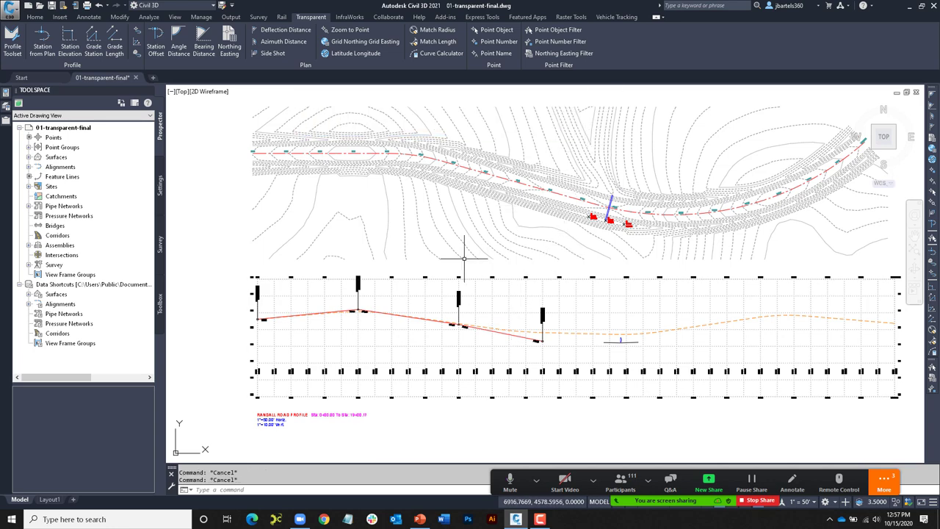
middle_drag(565, 272, 518, 274)
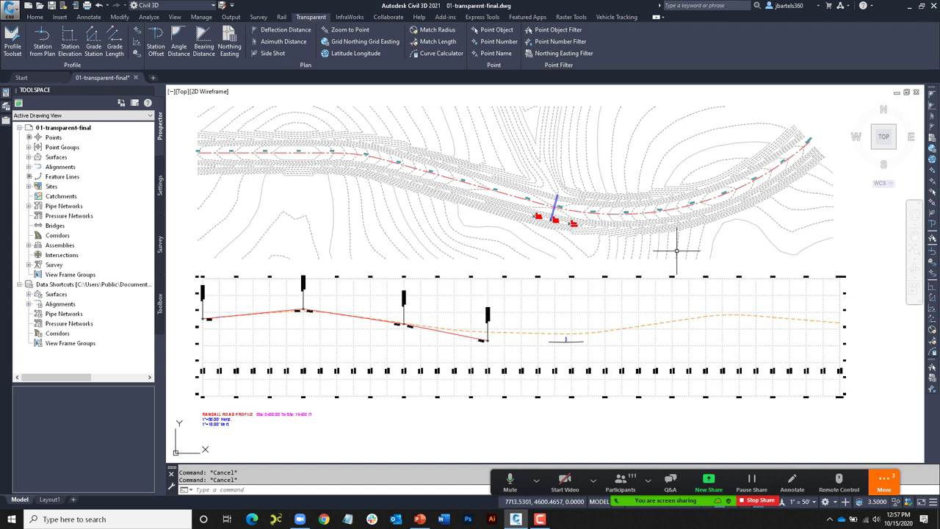
- Search the Civil 3D help for "using transparent Commands" and open the Using Transparent Commands topic
click(863, 6)
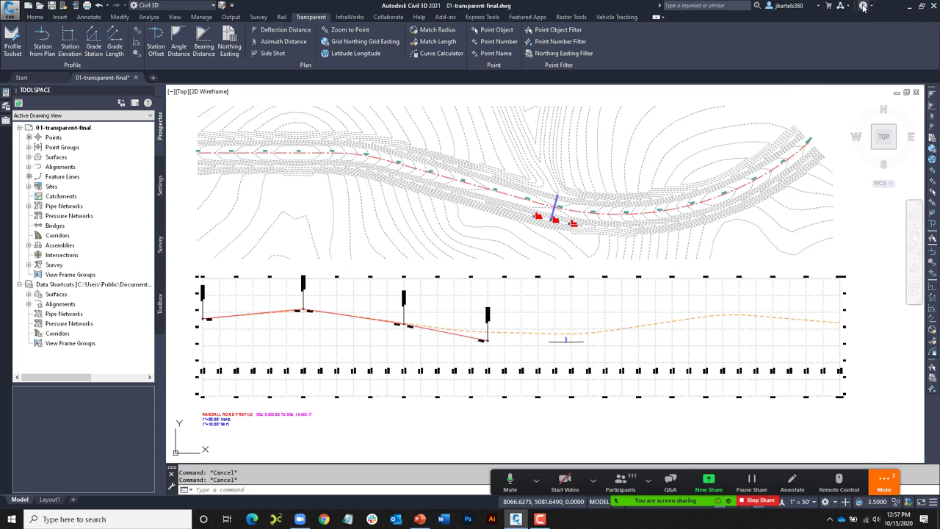
click(569, 85)
text(usings)
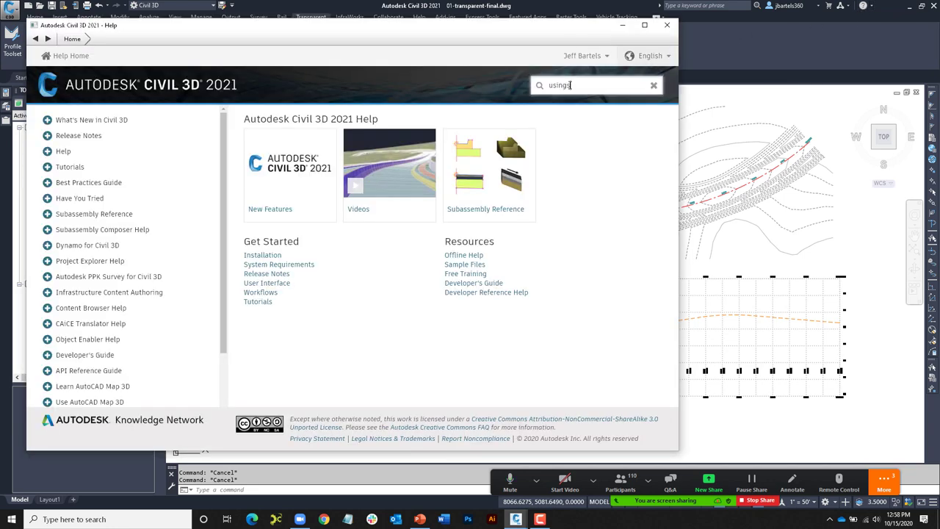
text( transparentCommands)
key(Return)
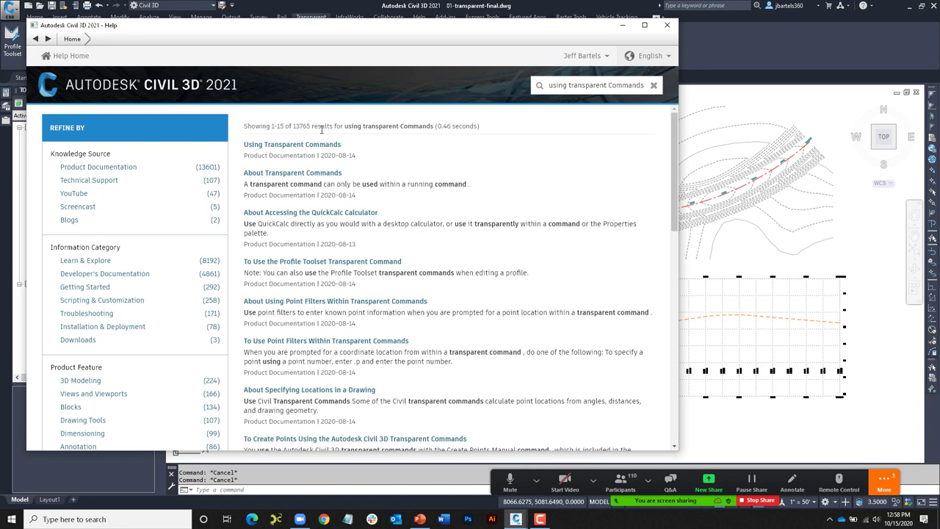
click(323, 147)
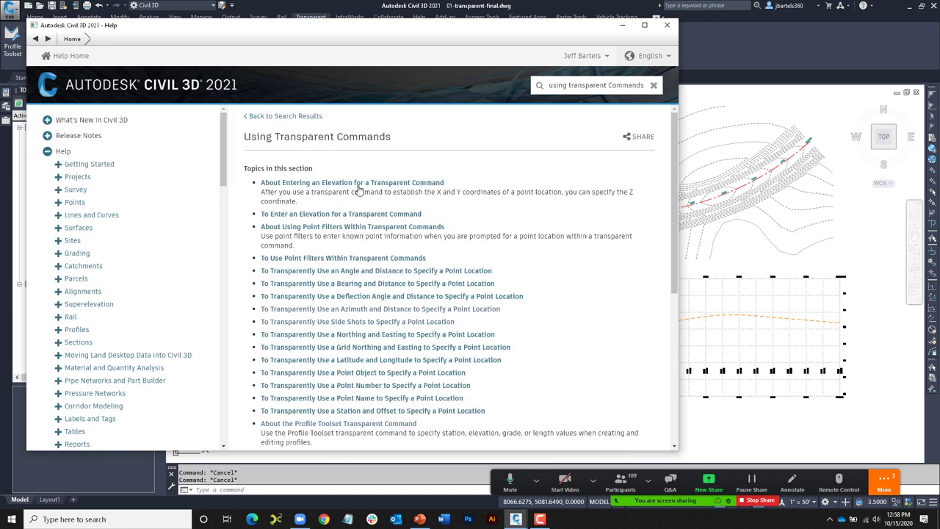
- Open the help topic on using an azimuth and distance to specify a point location, review its instructions, and close the help window
scroll(674, 179, down, 1)
drag(677, 180, 678, 246)
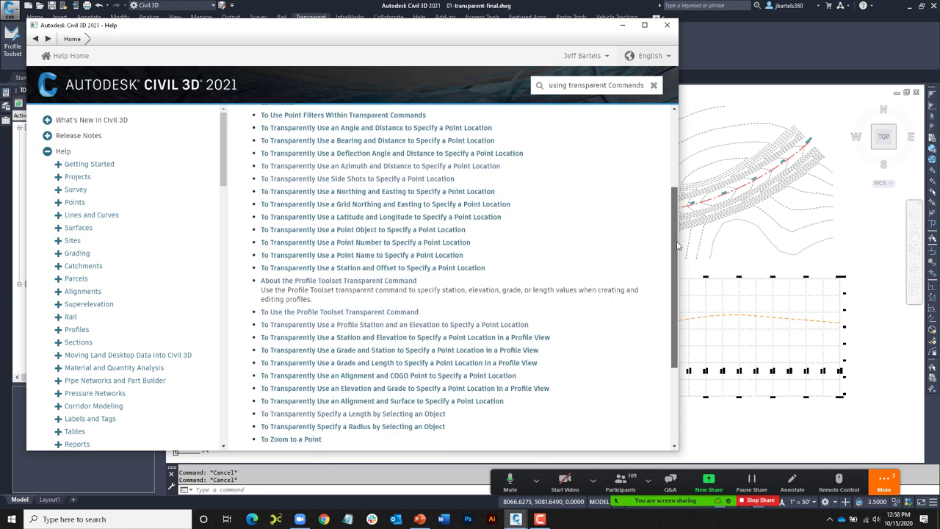
click(354, 165)
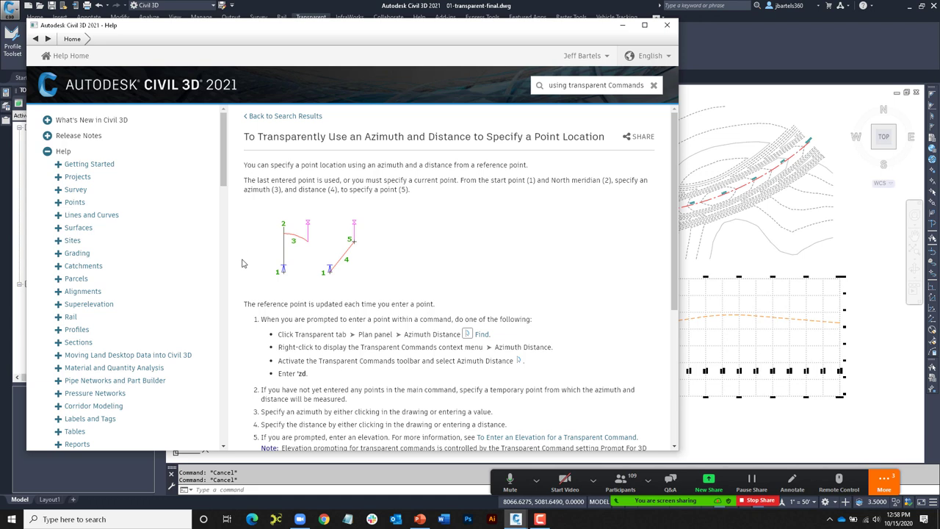
scroll(387, 321, down, 3)
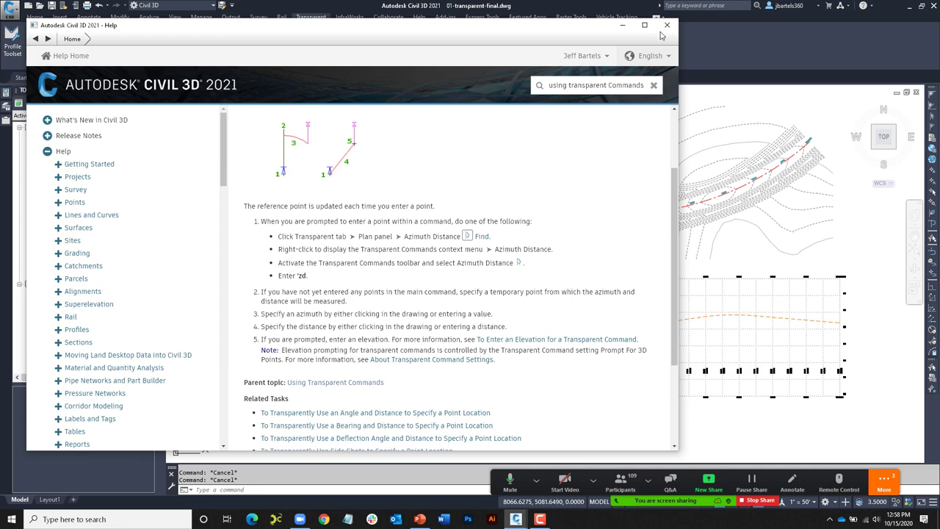
click(667, 26)
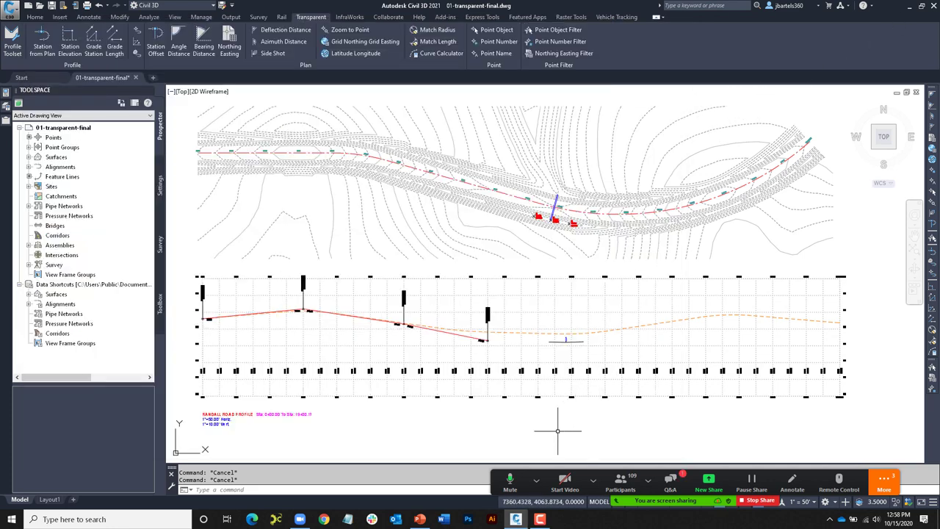
- Switch to the PowerPoint presentation and start the slide show from the current Agenda slide
click(420, 519)
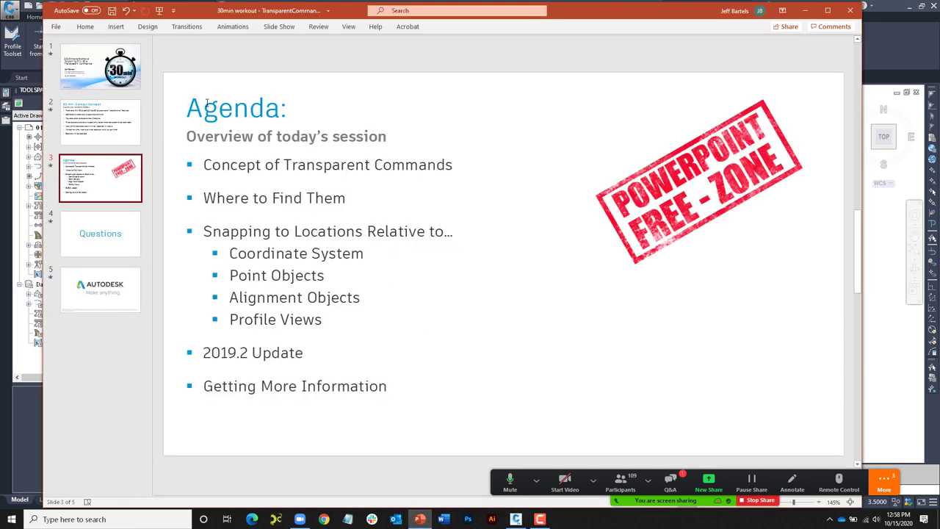
click(278, 27)
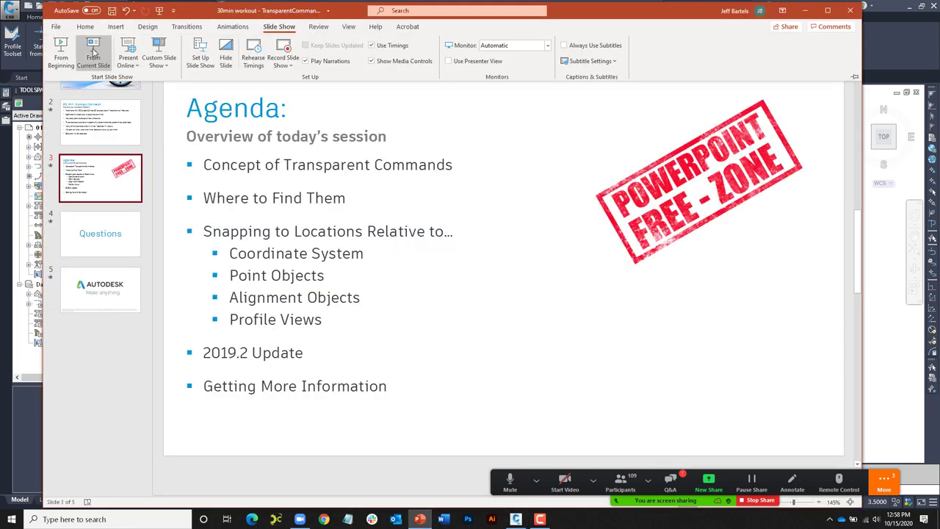
click(96, 55)
click(380, 296)
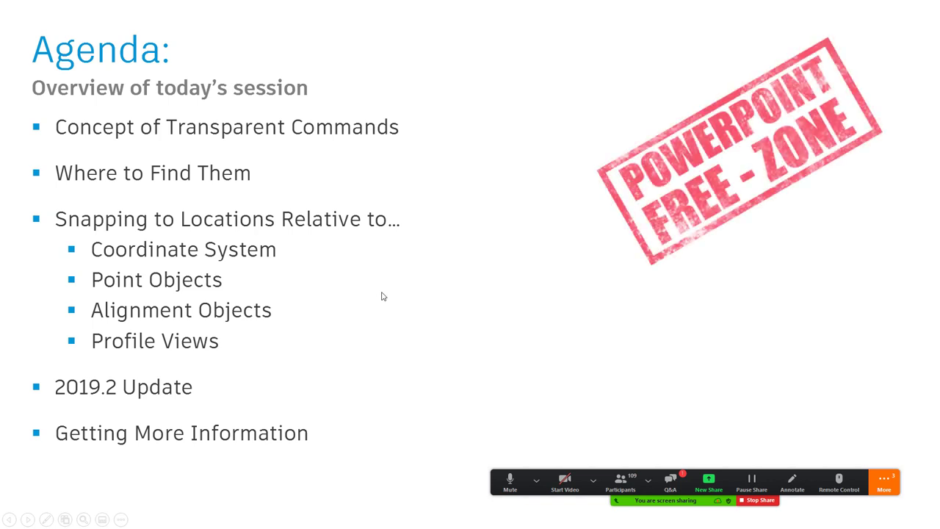